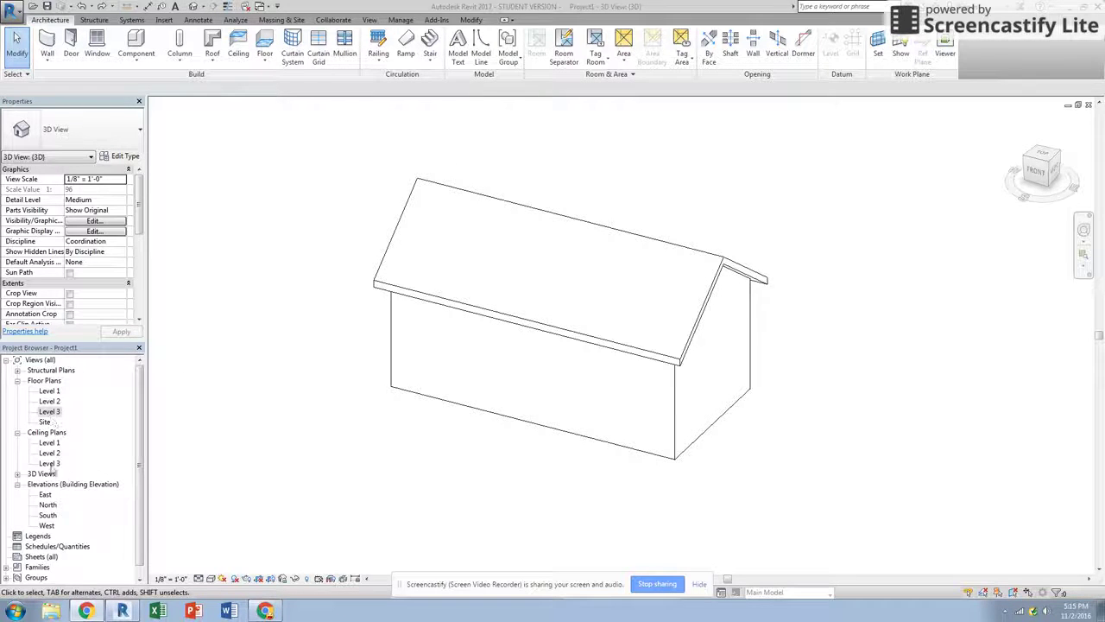
Check the house's East elevation, then switch to the Level 3 floor plan.
{"action": "double_click", "coordinate": [44, 495]}
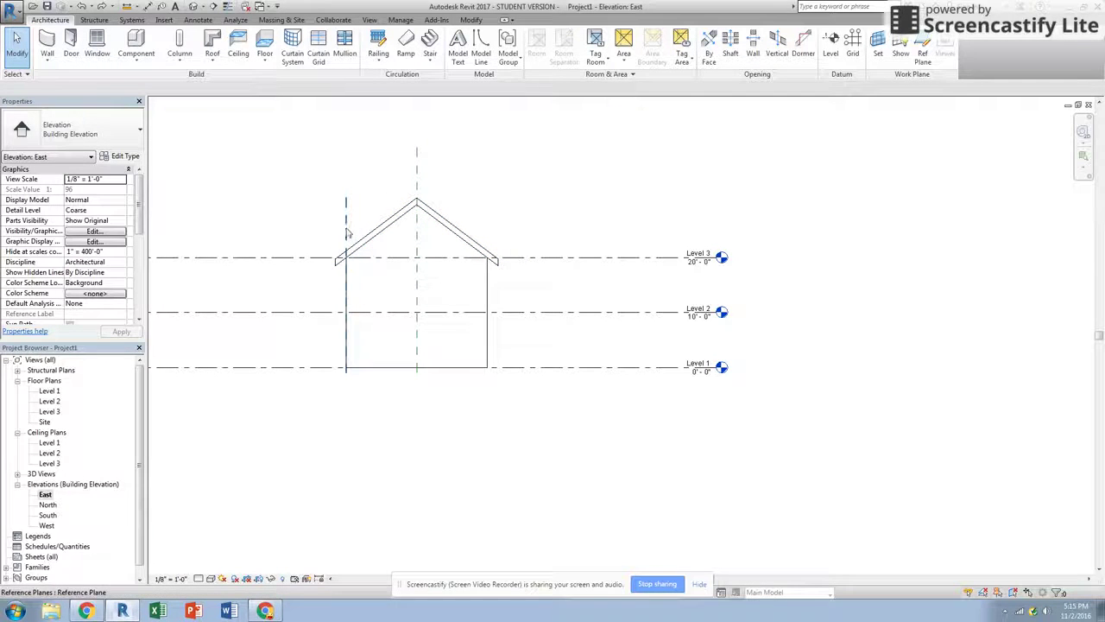
{"action": "double_click", "coordinate": [52, 413]}
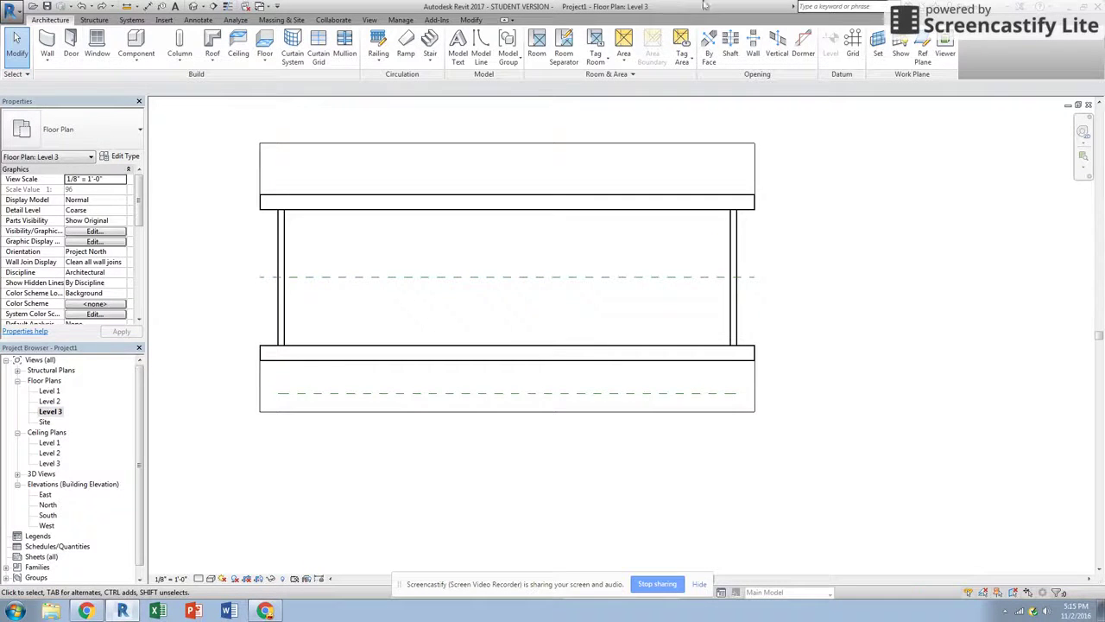
Draw a horizontal reference plane across the Level 3 plan, spaced 3'-0" from the existing plane.
{"action": "left_click", "coordinate": [922, 52]}
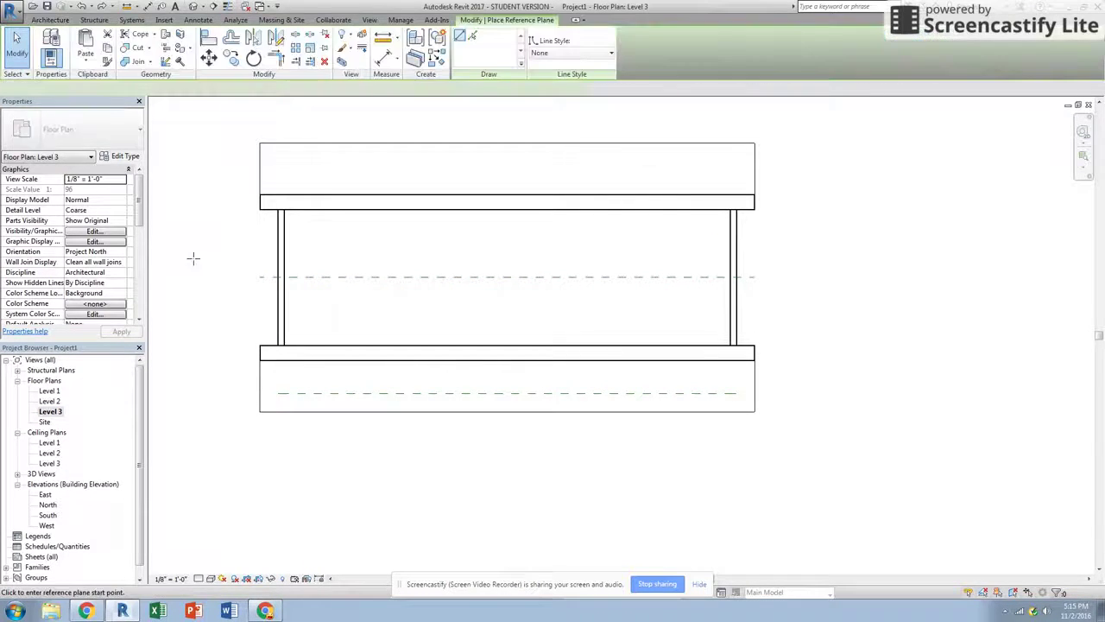
{"action": "left_click", "coordinate": [259, 301]}
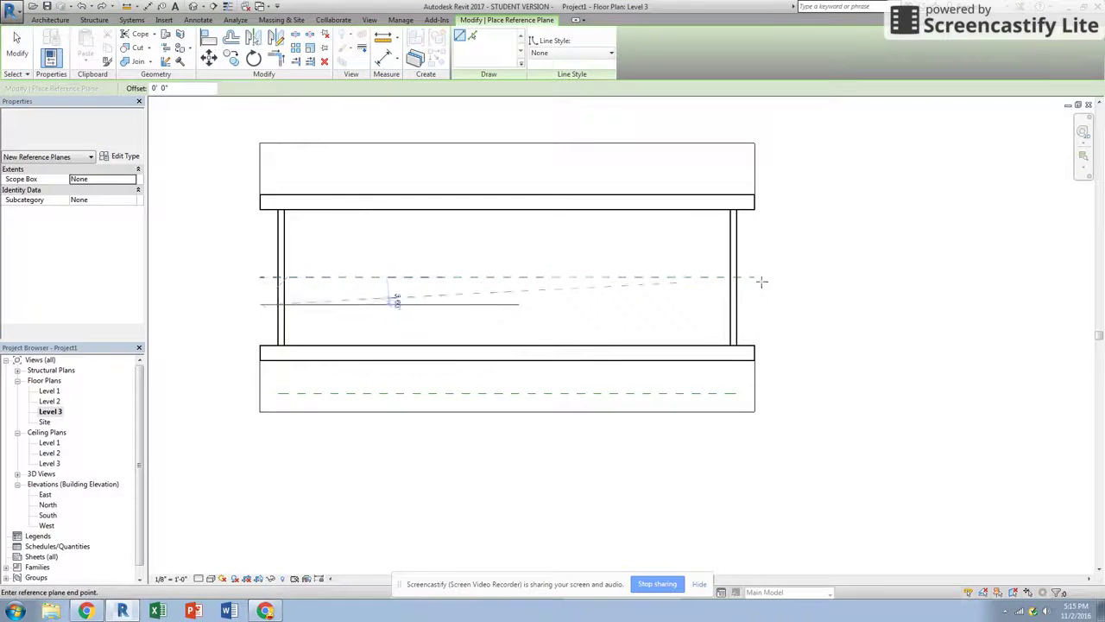
{"action": "left_click", "coordinate": [850, 304]}
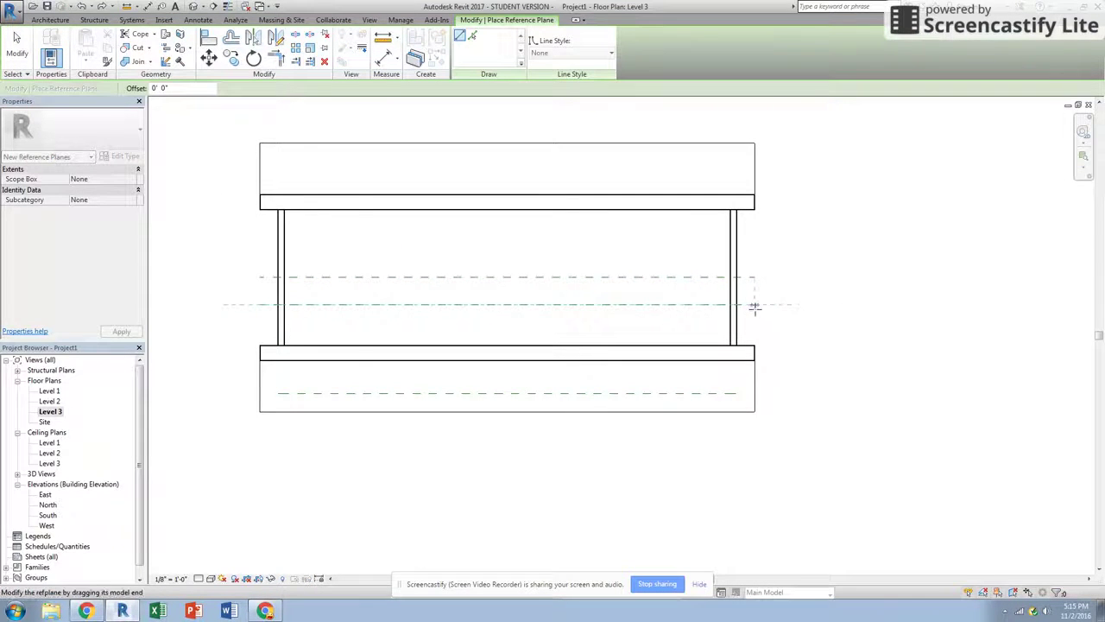
{"action": "key", "text": "Escape"}
{"action": "key", "text": "Escape"}
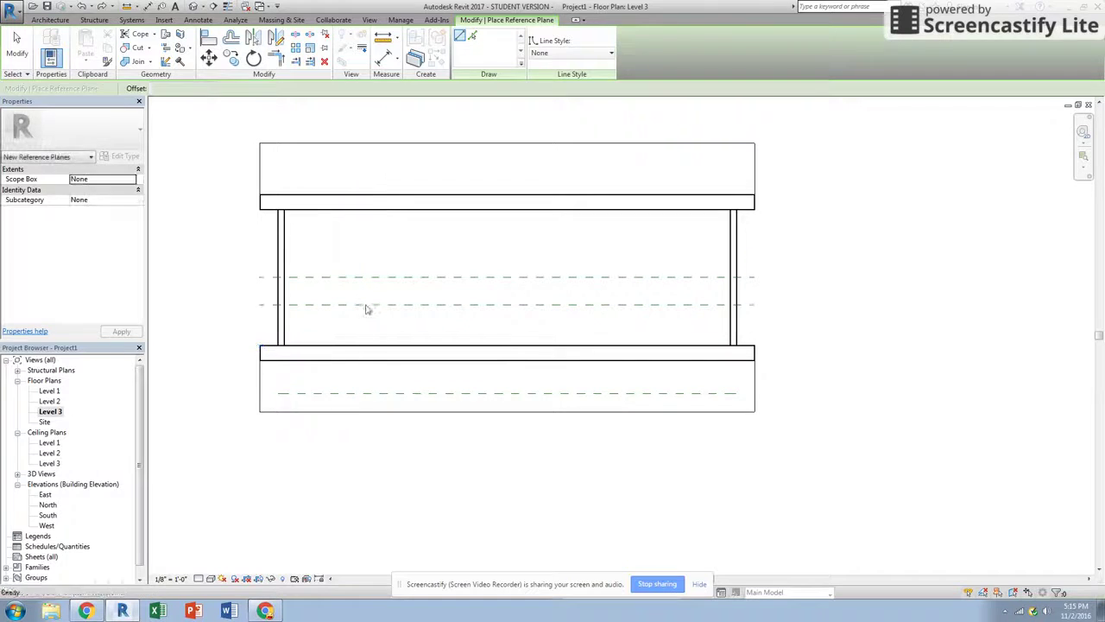
{"action": "left_click", "coordinate": [375, 278]}
{"action": "left_click", "coordinate": [375, 305]}
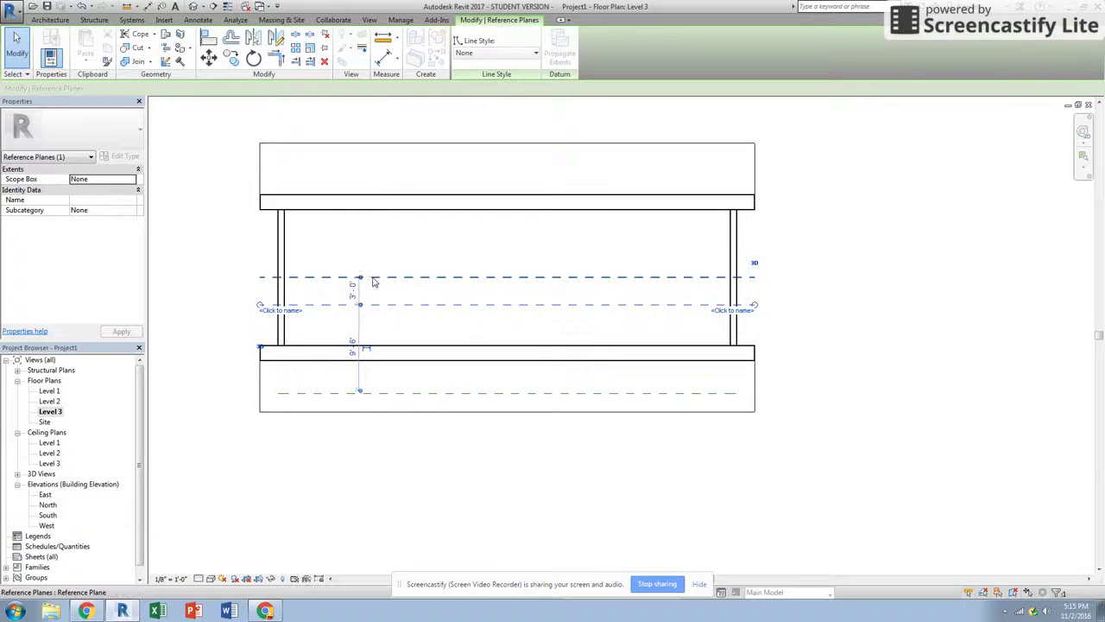
{"action": "left_click", "coordinate": [352, 291]}
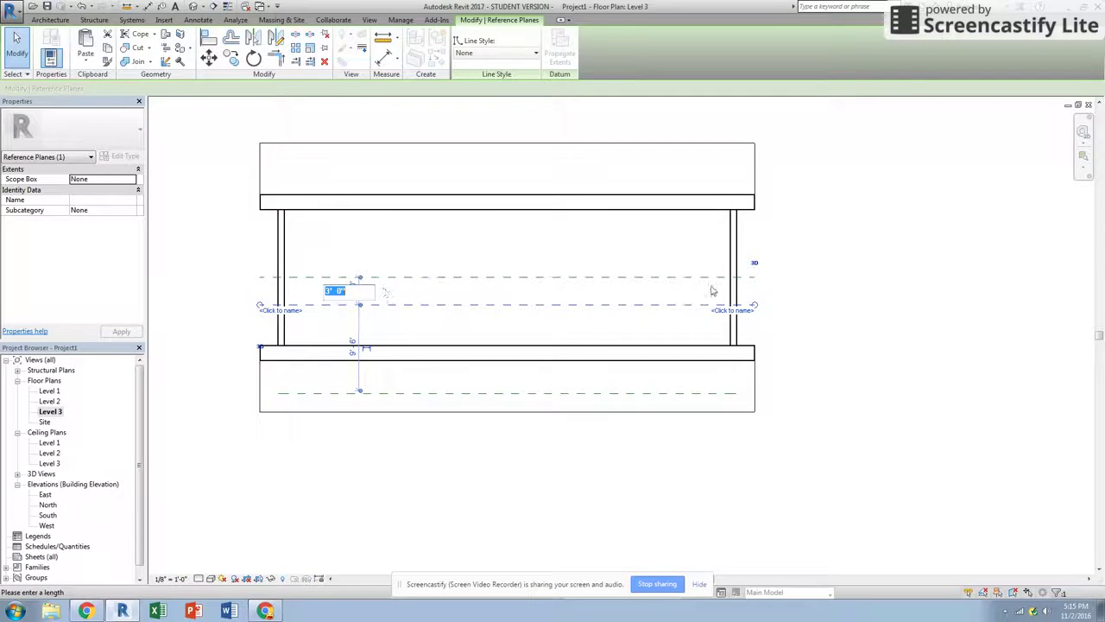
{"action": "key", "text": "Return"}
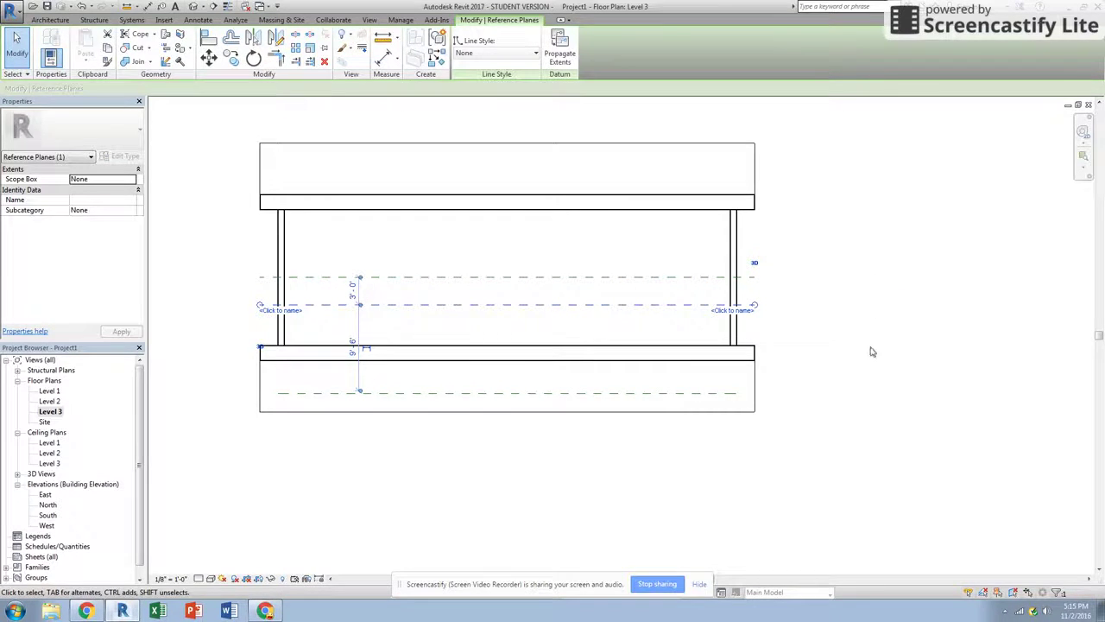
{"action": "left_click", "coordinate": [872, 352]}
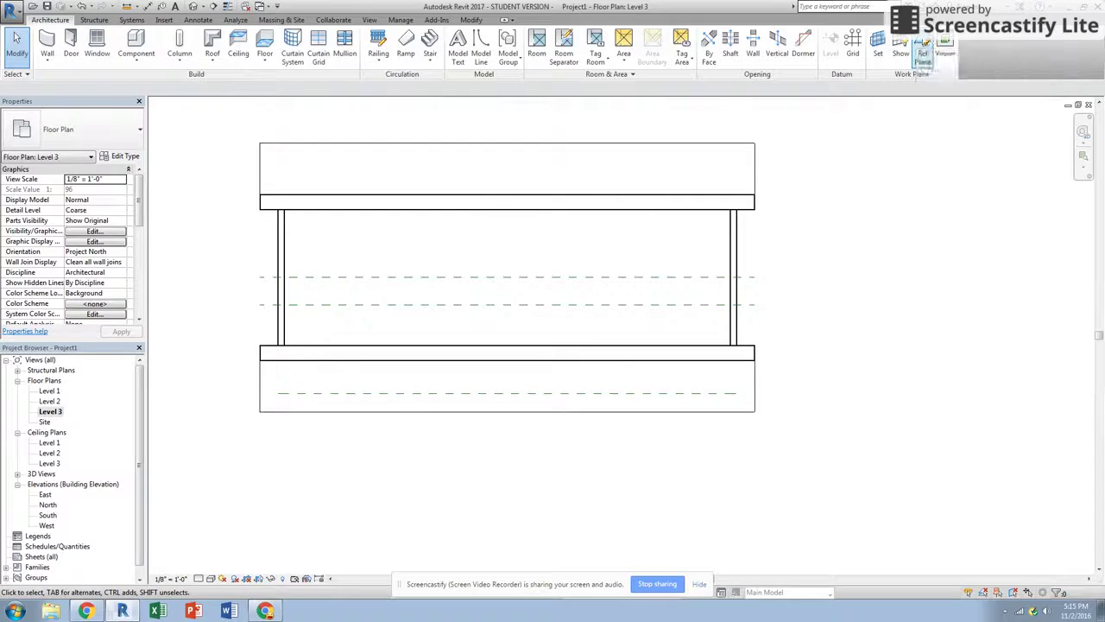
Draw two vertical reference planes, one near the left wall and one near the right wall.
{"action": "left_click", "coordinate": [923, 54]}
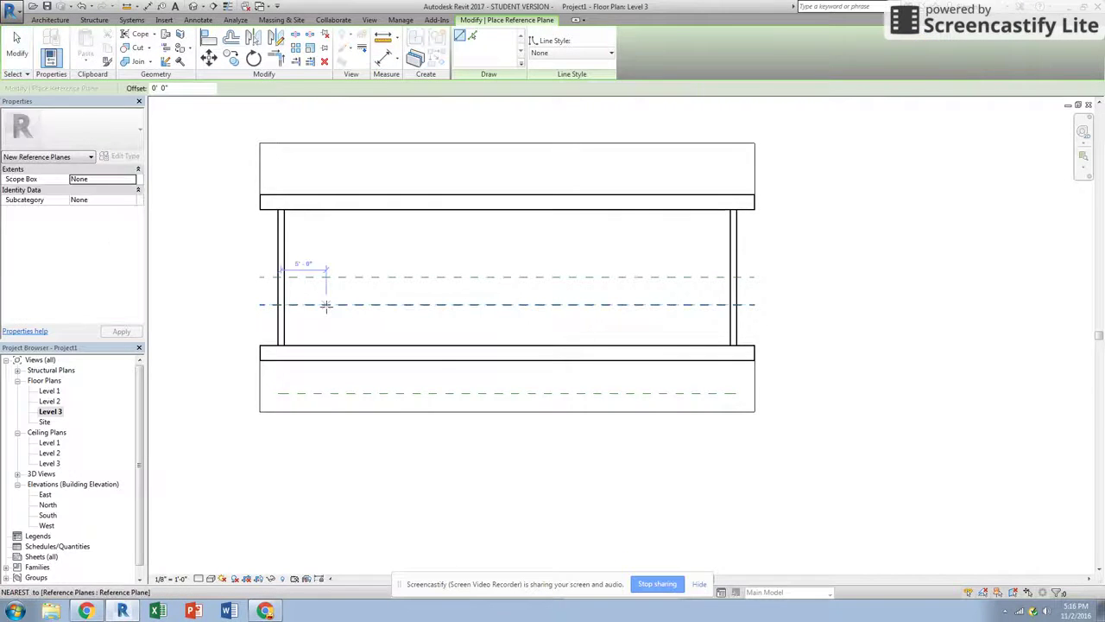
{"action": "left_click", "coordinate": [326, 305]}
{"action": "left_click", "coordinate": [326, 442]}
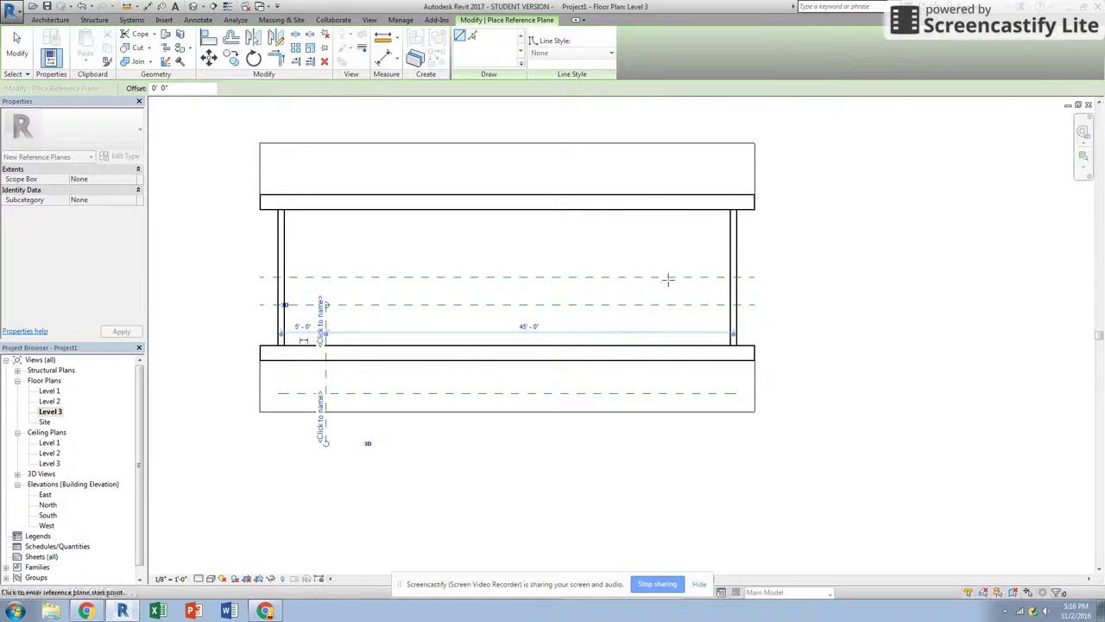
{"action": "left_click", "coordinate": [652, 304]}
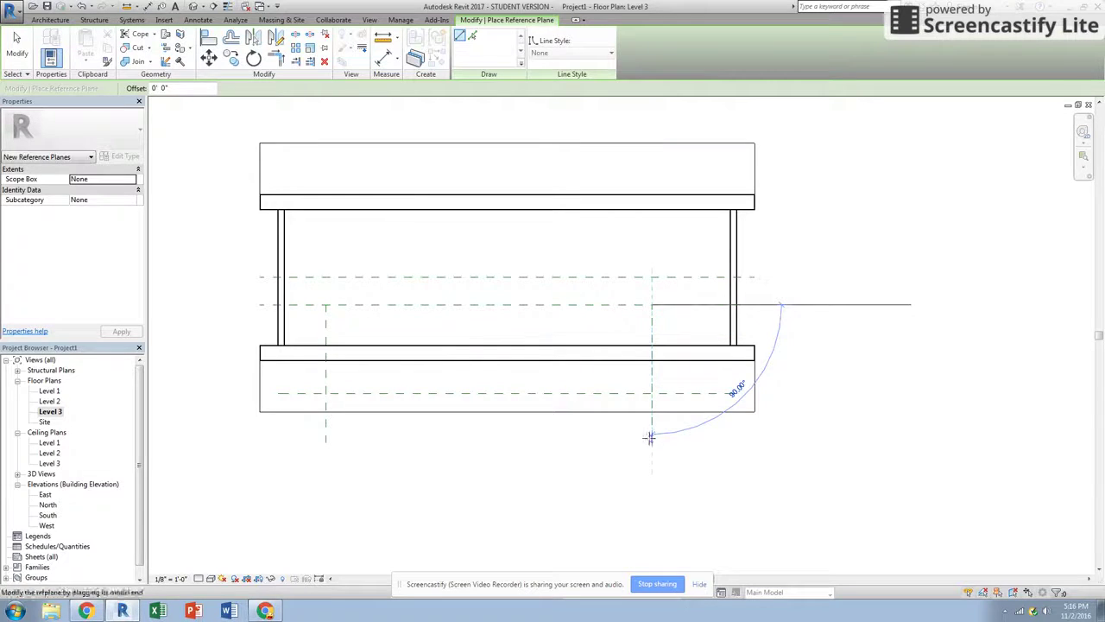
{"action": "left_click", "coordinate": [652, 438]}
{"action": "key", "text": "Escape"}
{"action": "key", "text": "Escape"}
Set the right and left vertical planes each 5'-0" in from their side walls.
{"action": "left_click", "coordinate": [652, 321]}
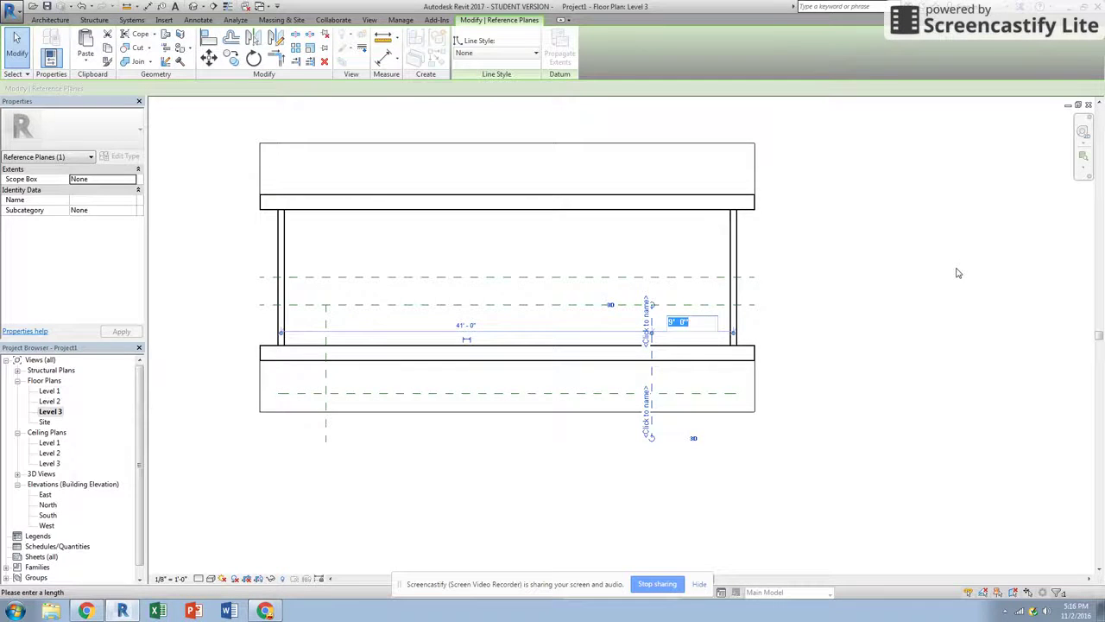
{"action": "key", "text": "Return"}
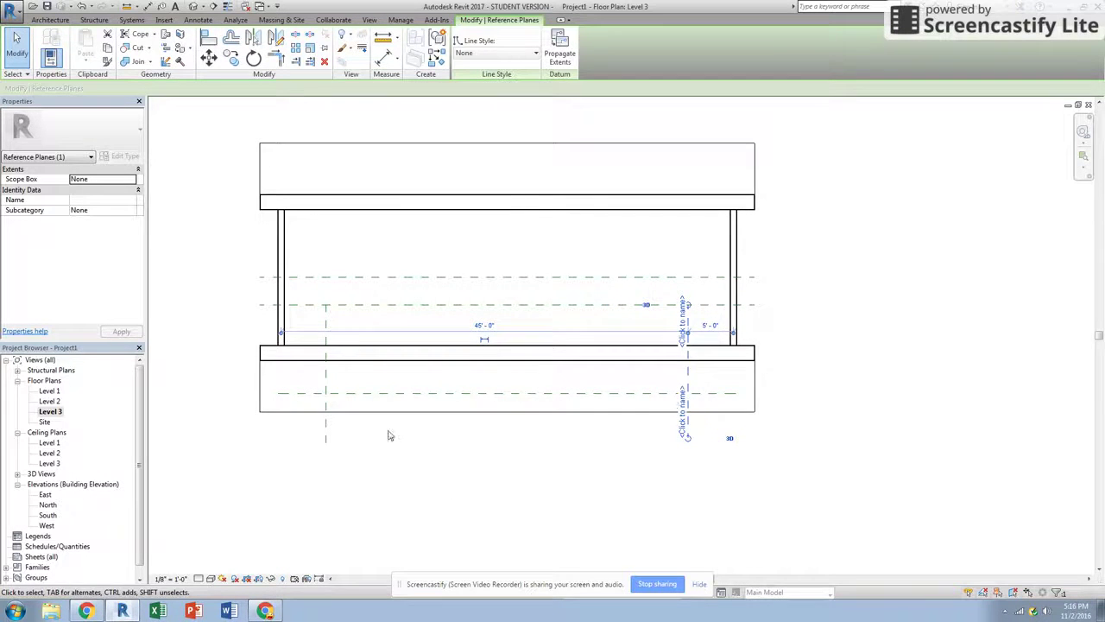
{"action": "left_click", "coordinate": [713, 324]}
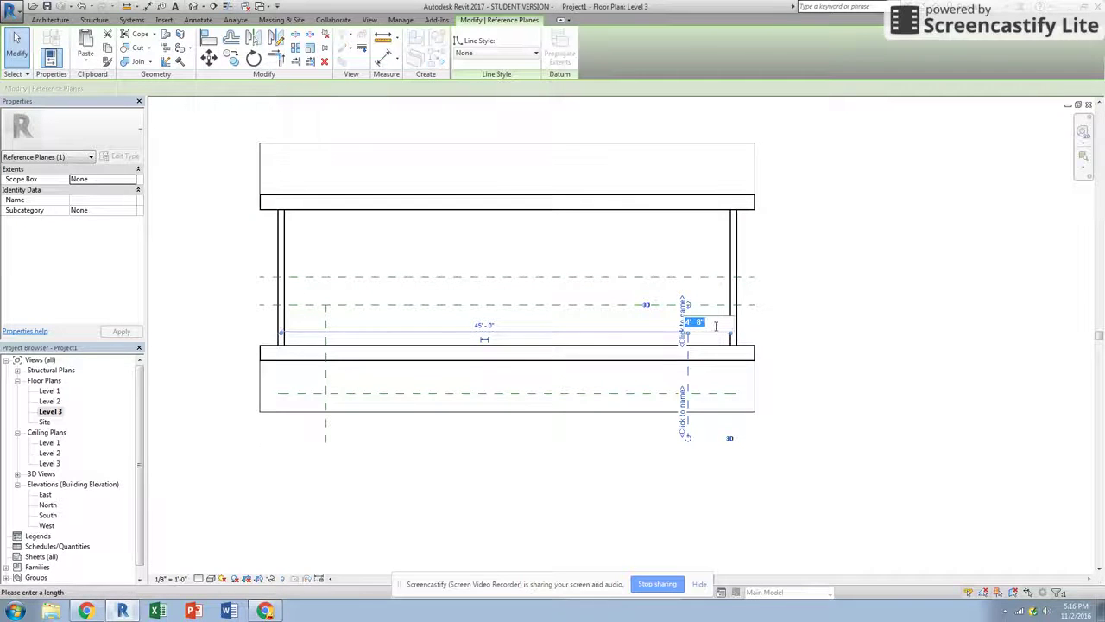
{"action": "type", "text": "5"}
{"action": "key", "text": "Return"}
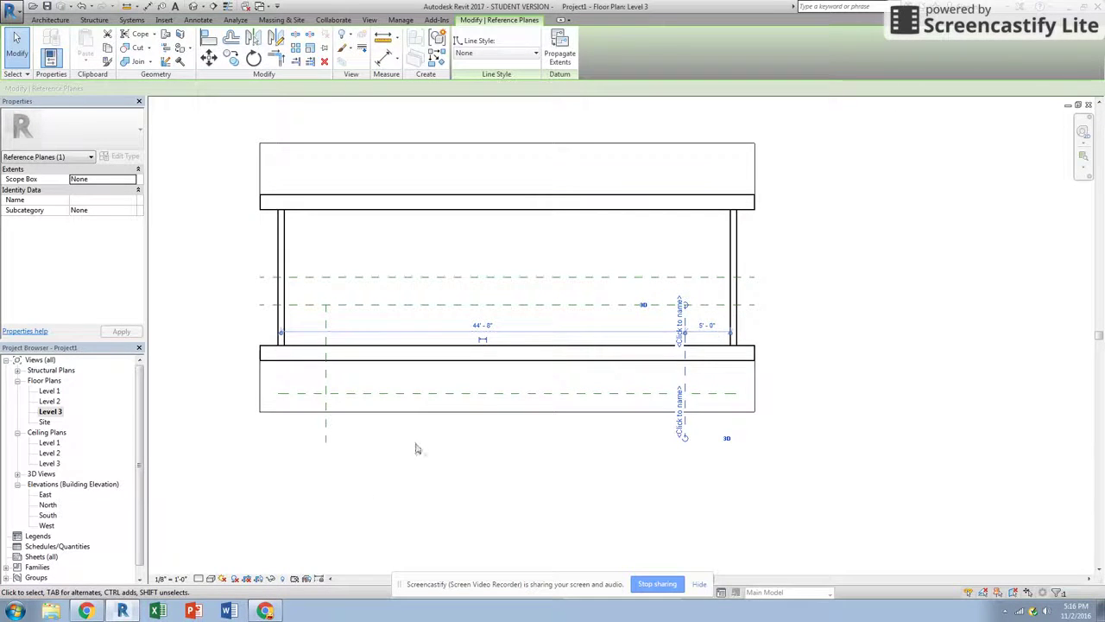
{"action": "key", "text": "Escape"}
{"action": "left_click", "coordinate": [304, 335]}
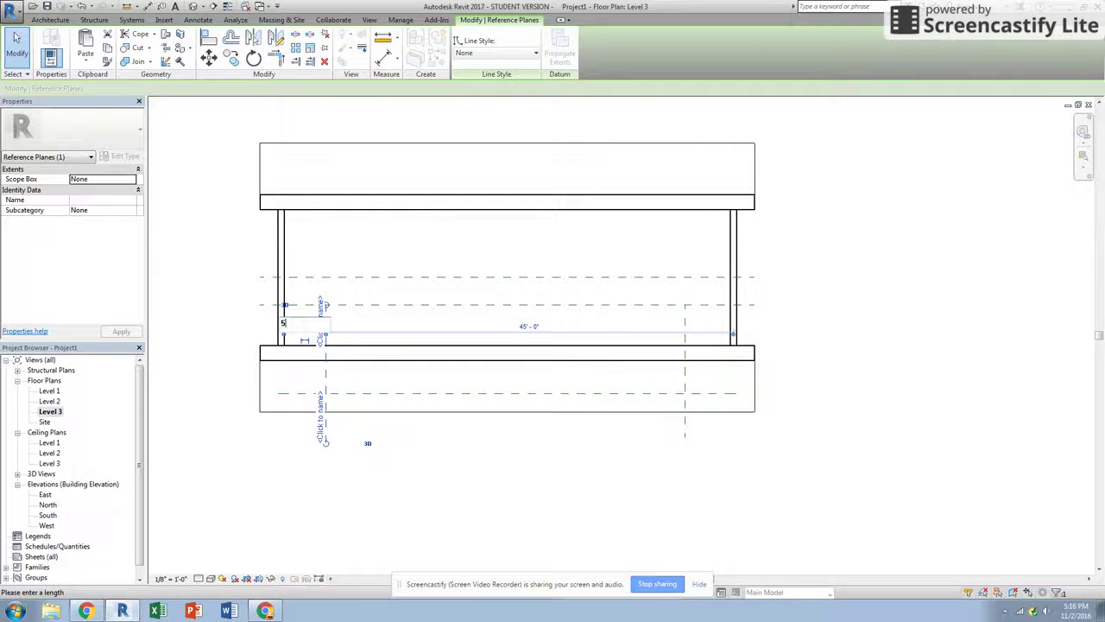
{"action": "key", "text": "Return"}
{"action": "left_click", "coordinate": [570, 455]}
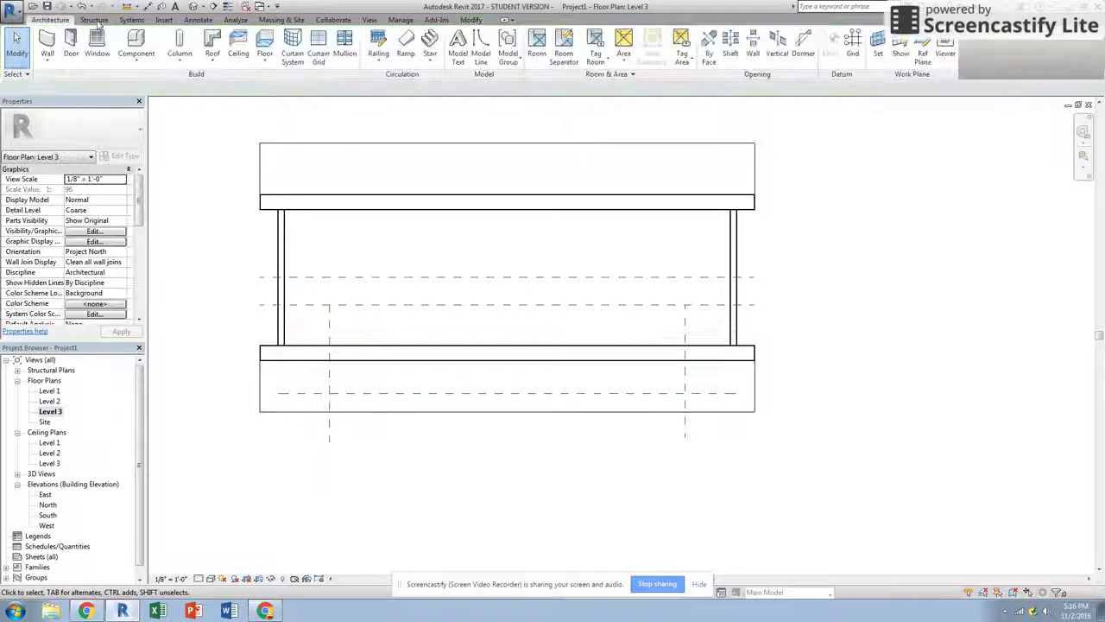
Draw a closed 6'-0"-wide wall rectangle starting at the left reference plane.
{"action": "left_click", "coordinate": [46, 40]}
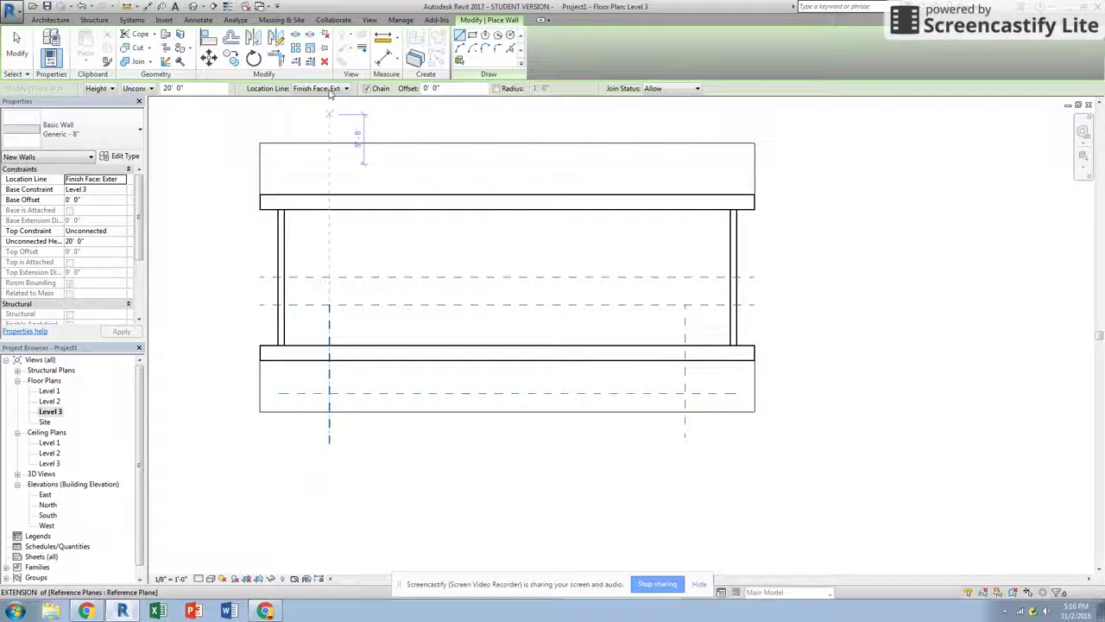
{"action": "left_click", "coordinate": [329, 306]}
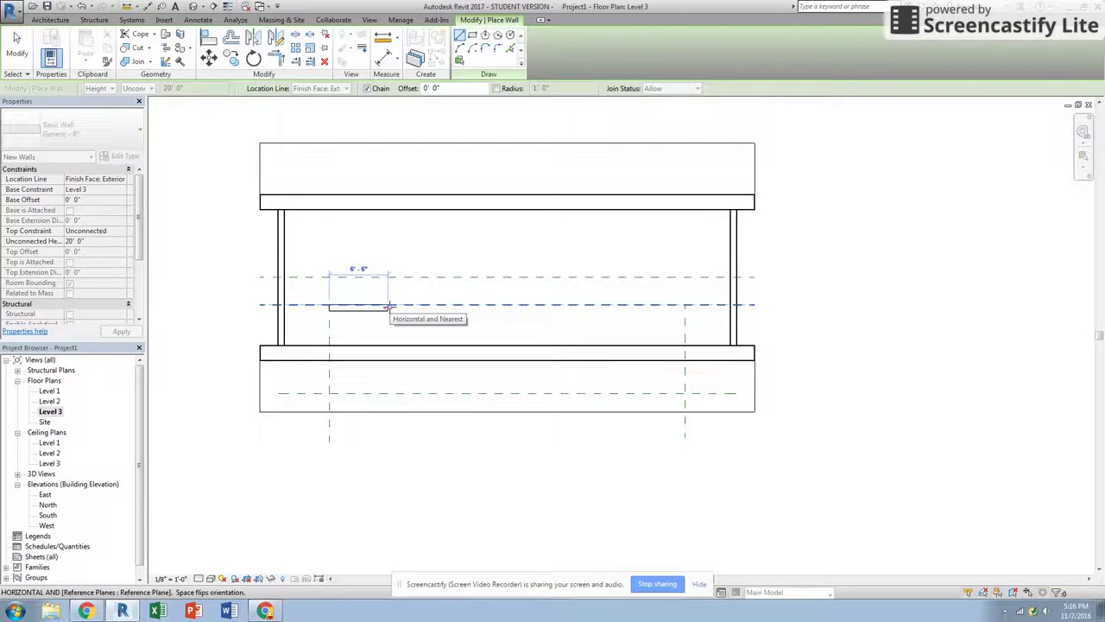
{"action": "type", "text": "6"}
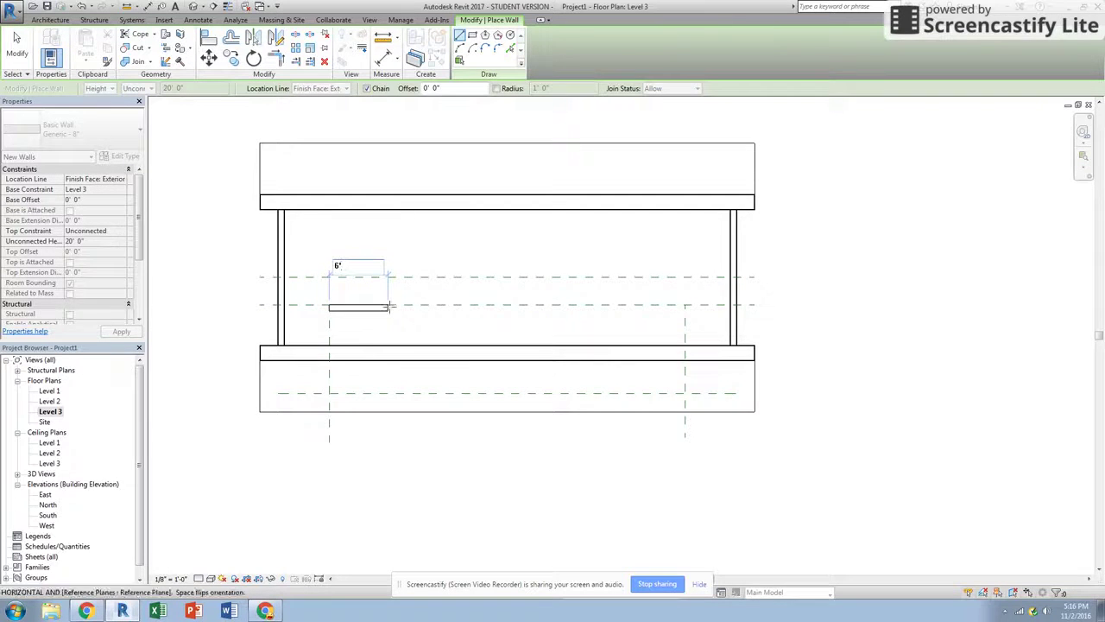
{"action": "key", "text": "Return"}
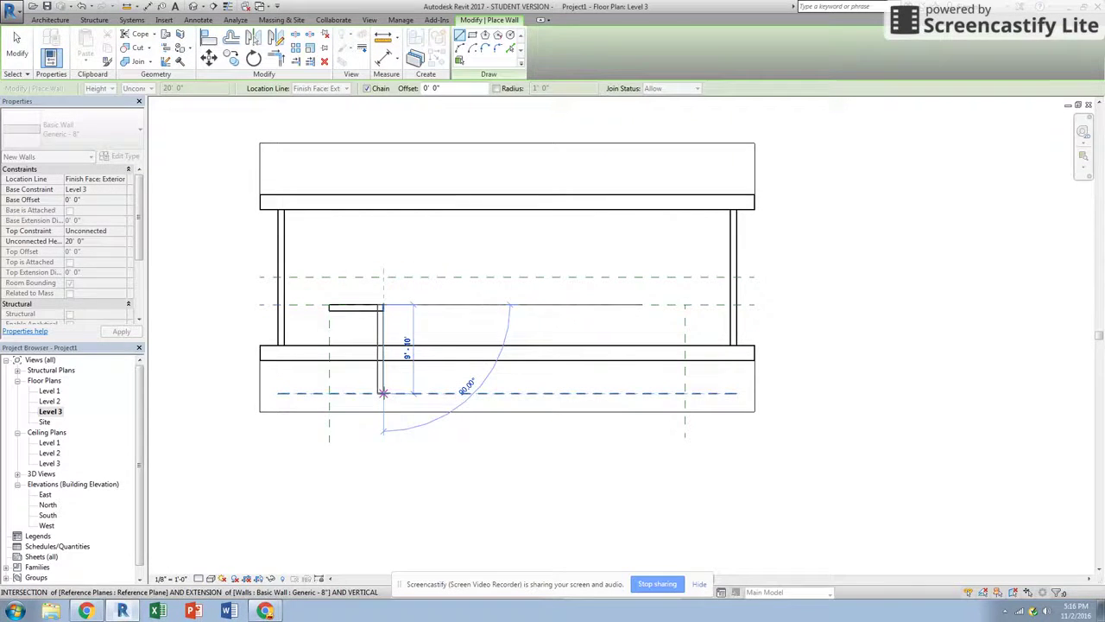
{"action": "left_click", "coordinate": [382, 391]}
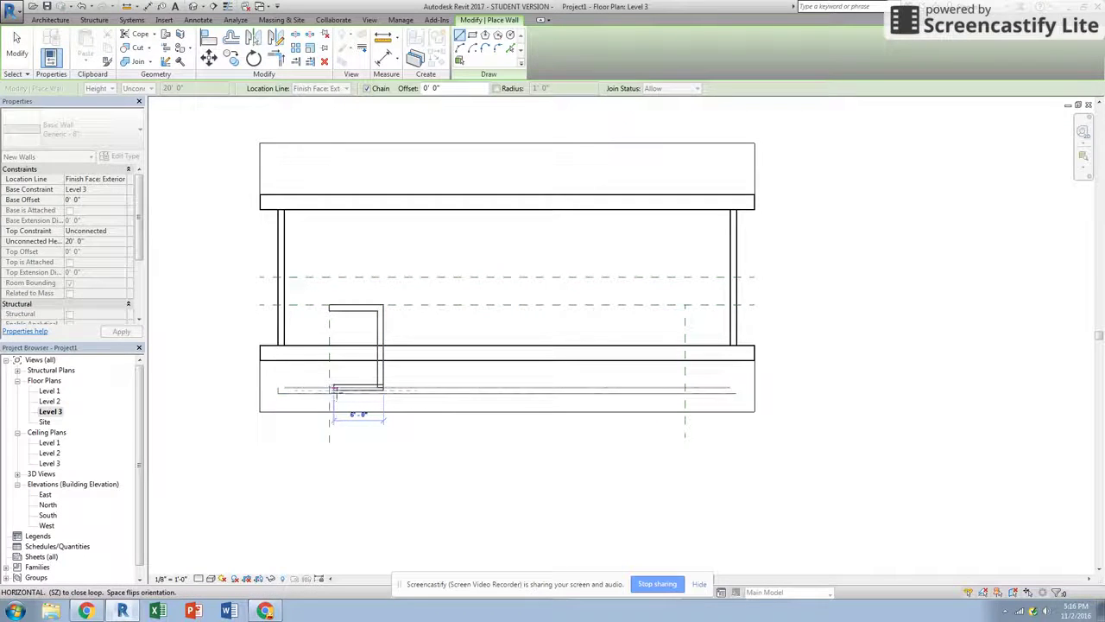
{"action": "scroll", "coordinate": [328, 390], "scroll_direction": "up", "scroll_amount": 3}
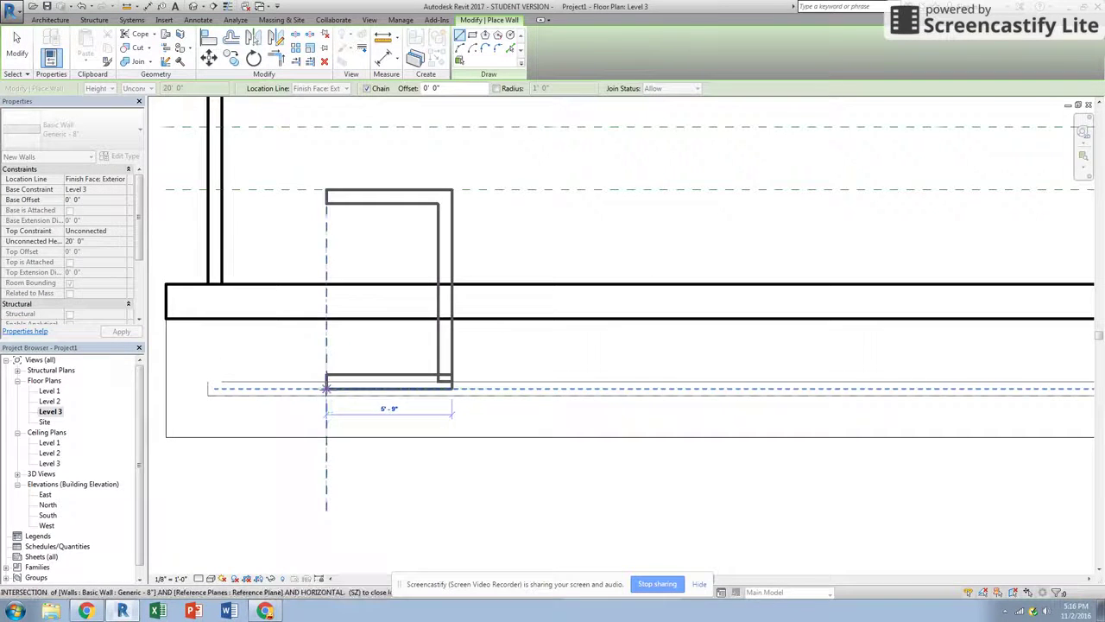
{"action": "left_click", "coordinate": [327, 388]}
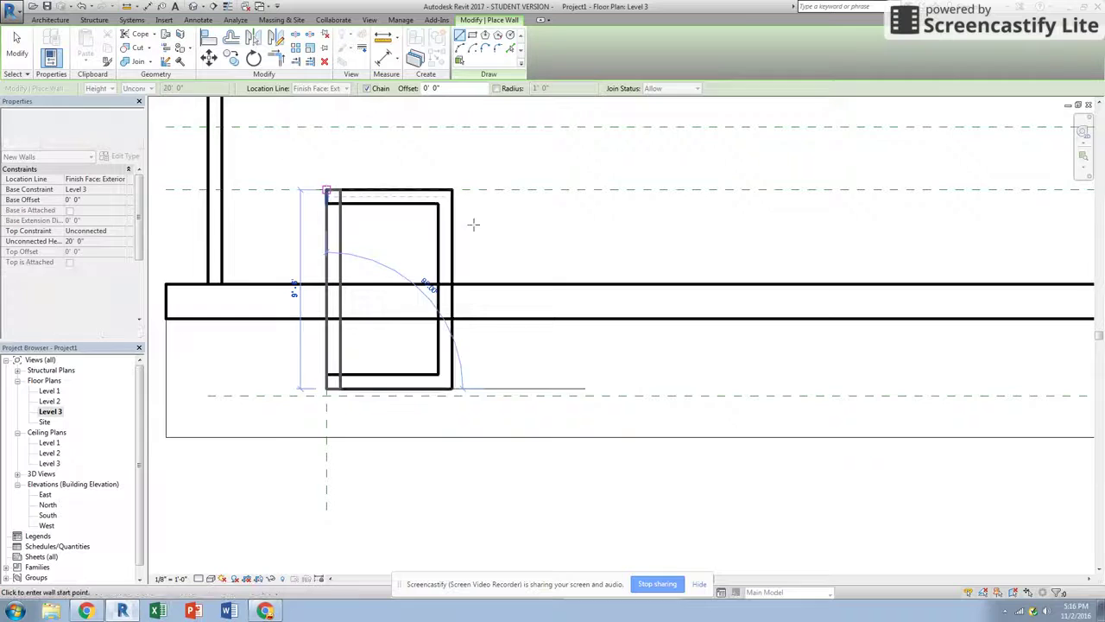
Draw a matching closed wall rectangle at the right reference-plane intersections.
{"action": "middle_click_drag", "start_coordinate": [708, 259], "coordinate": [571, 239]}
{"action": "scroll", "coordinate": [266, 239], "scroll_direction": "down", "scroll_amount": 2}
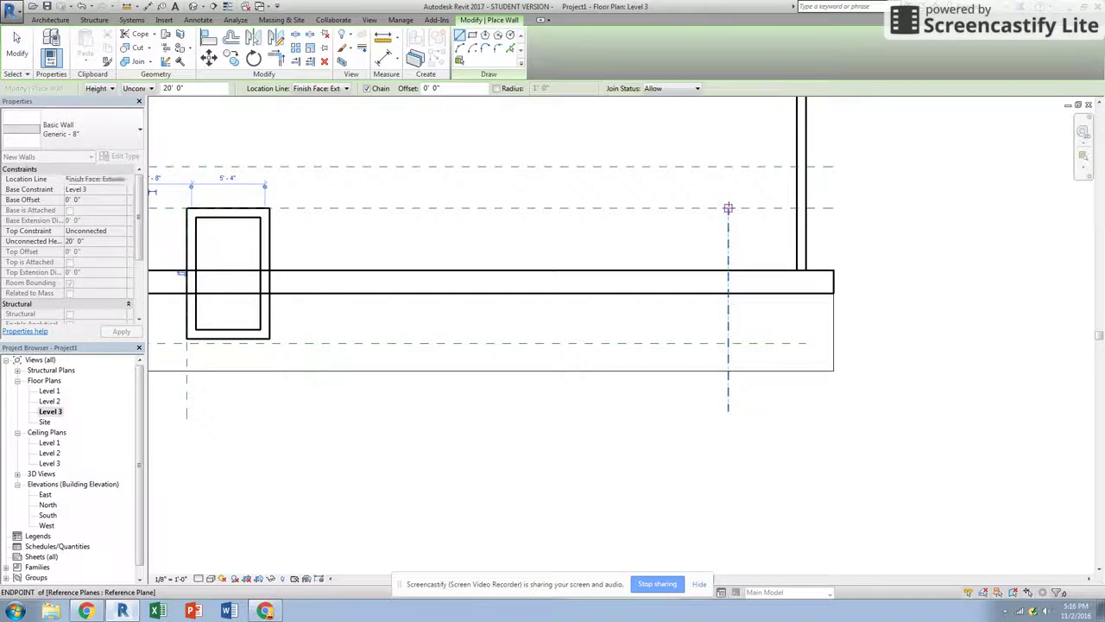
{"action": "left_click", "coordinate": [728, 208]}
{"action": "left_click", "coordinate": [728, 343]}
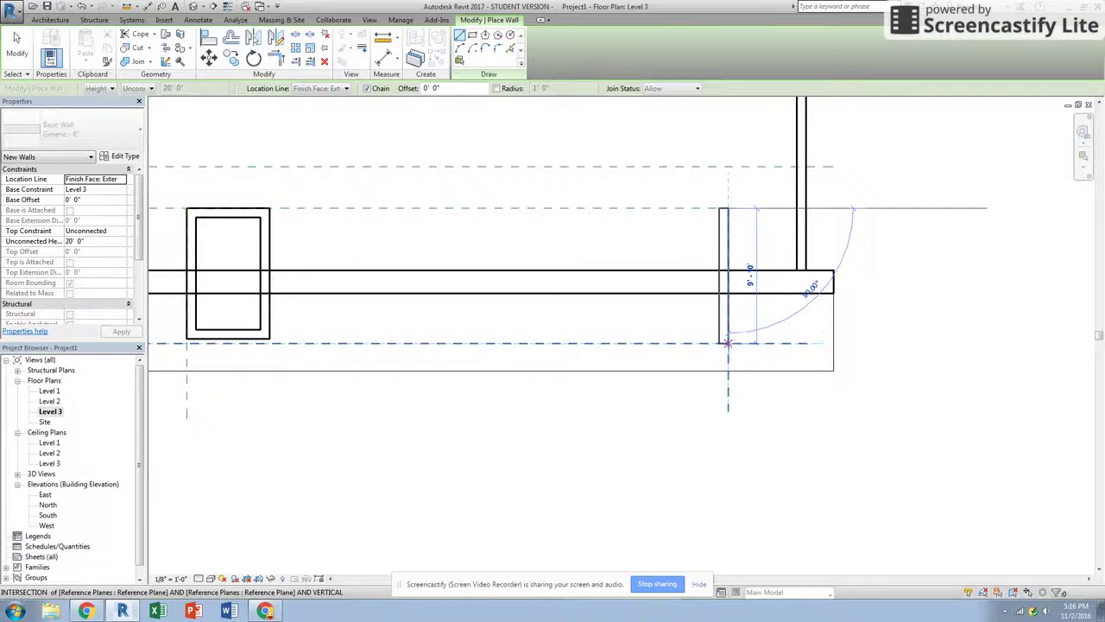
{"action": "left_click", "coordinate": [667, 344]}
{"action": "left_click", "coordinate": [650, 338]}
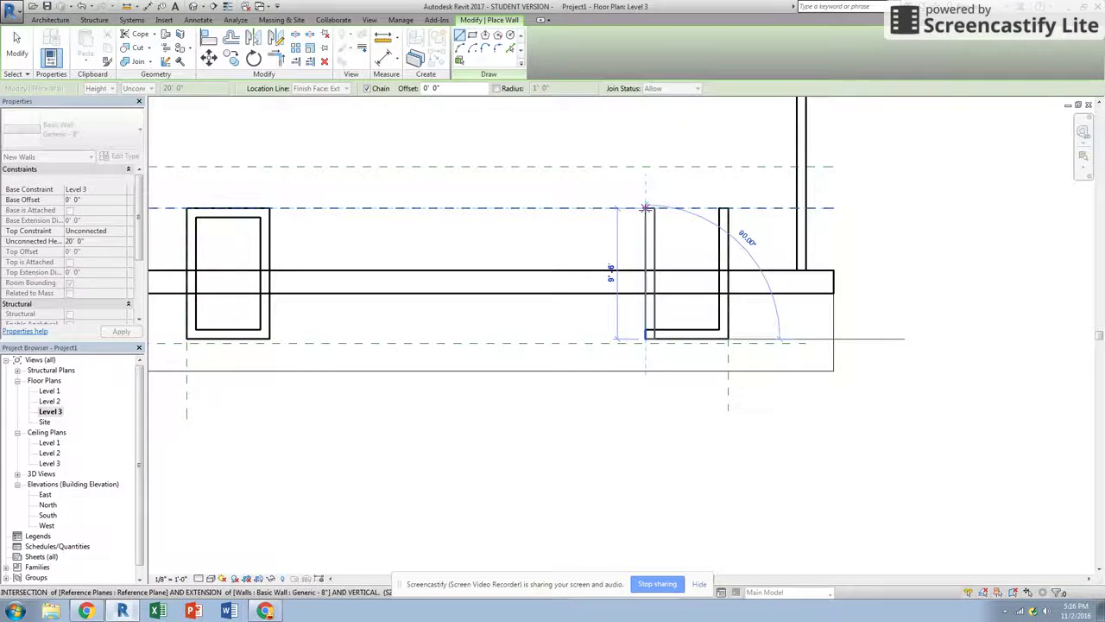
{"action": "left_click", "coordinate": [646, 208]}
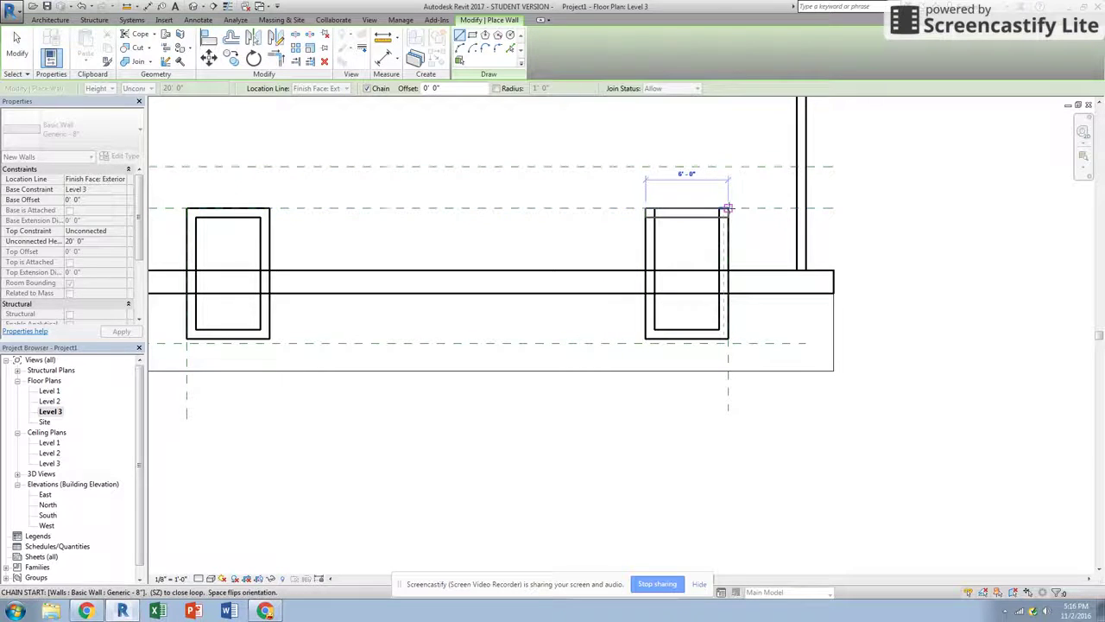
{"action": "left_click", "coordinate": [728, 209]}
{"action": "key", "text": "Escape"}
{"action": "key", "text": "Escape"}
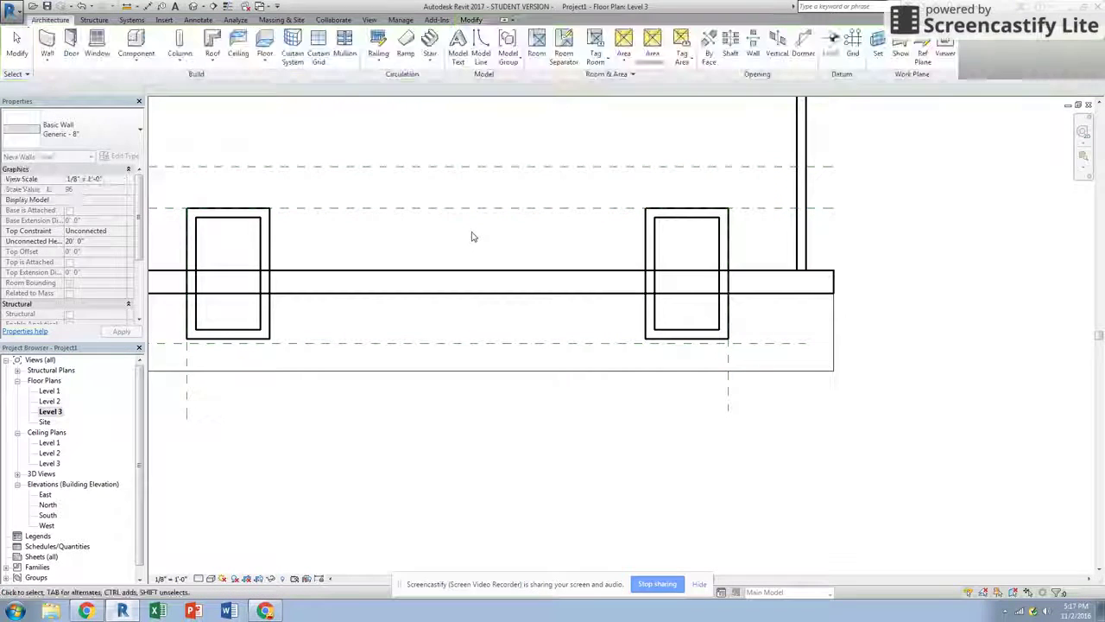
{"action": "middle_click_drag", "start_coordinate": [412, 255], "coordinate": [532, 306]}
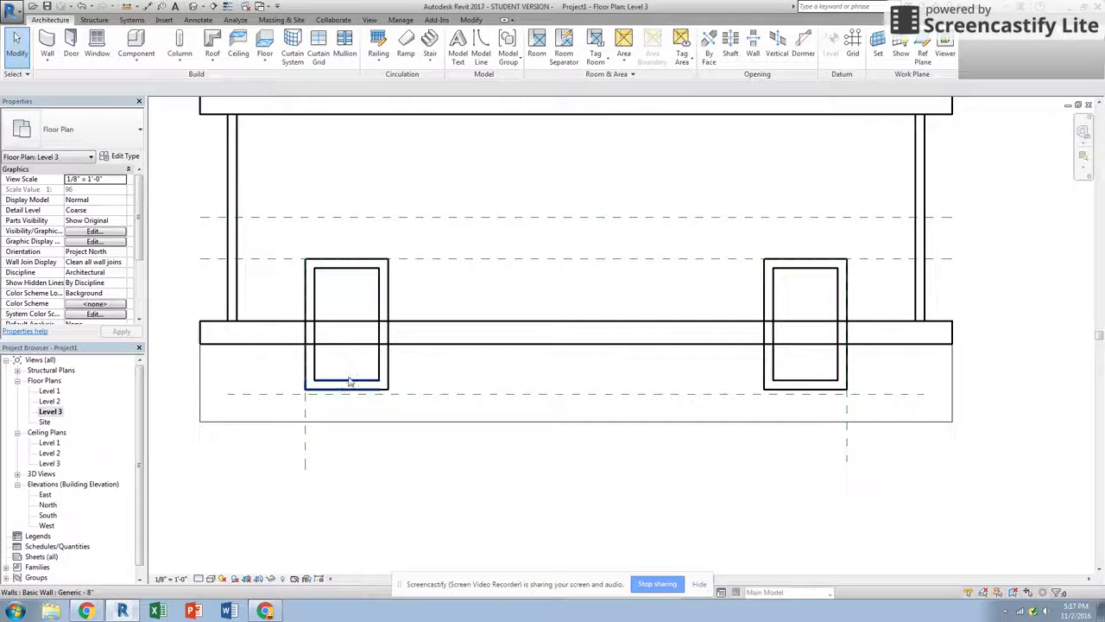
Move the right rectangle's bottom wall down onto the lower dashed reference line.
{"action": "left_click", "coordinate": [783, 391]}
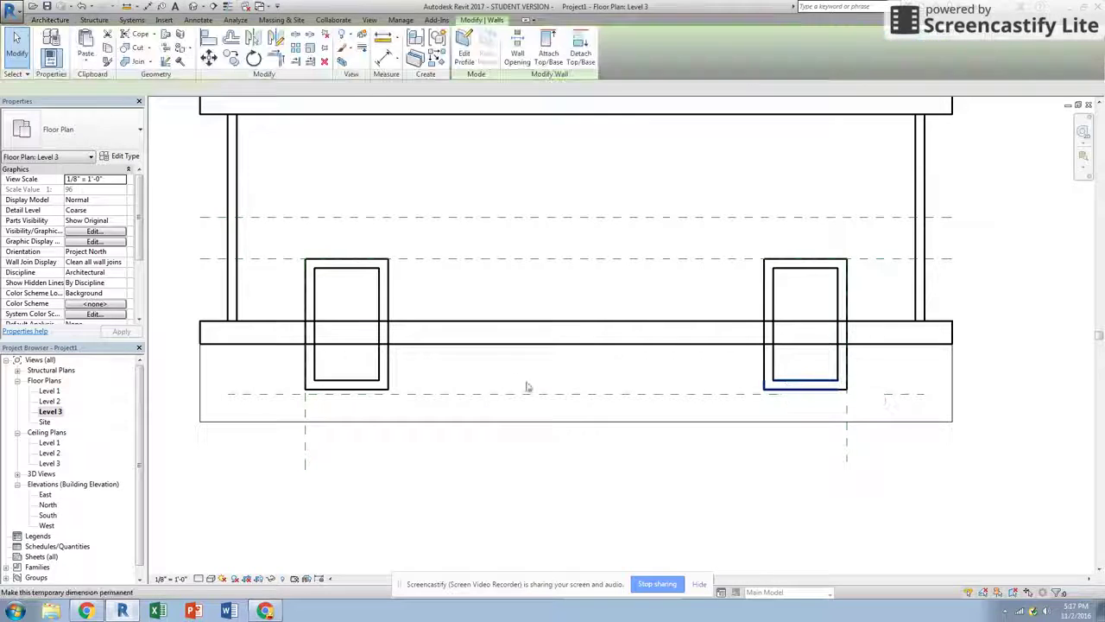
{"action": "scroll", "coordinate": [821, 387], "scroll_direction": "up", "scroll_amount": 5}
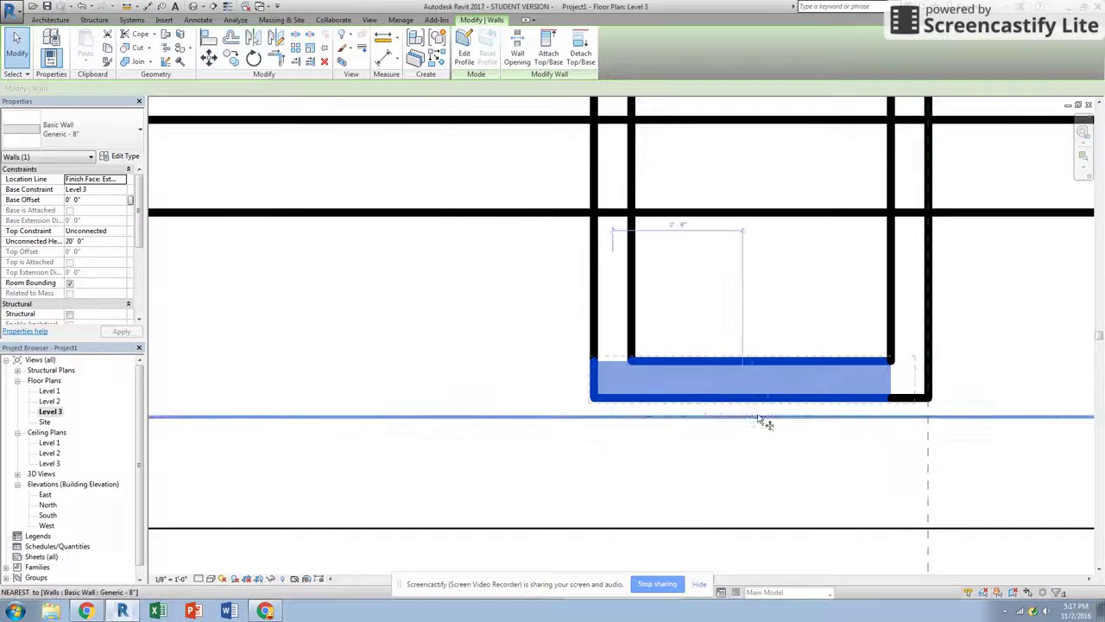
{"action": "key", "text": "m"}
{"action": "key", "text": "v"}
{"action": "left_click", "coordinate": [766, 401]}
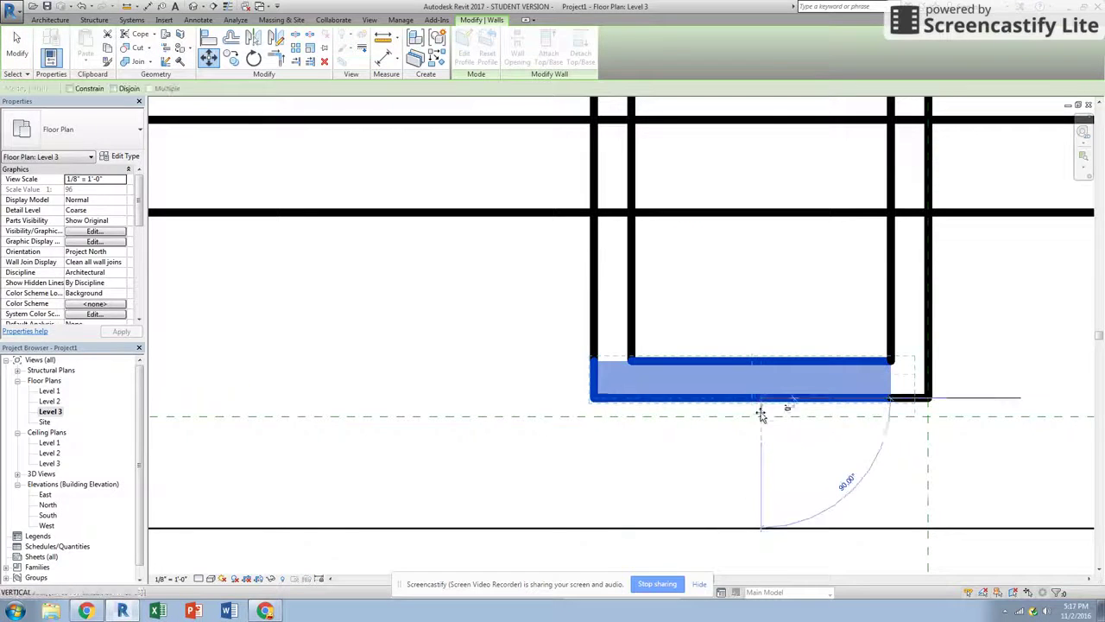
{"action": "left_click", "coordinate": [760, 417]}
{"action": "scroll", "coordinate": [760, 416], "scroll_direction": "down", "scroll_amount": 6}
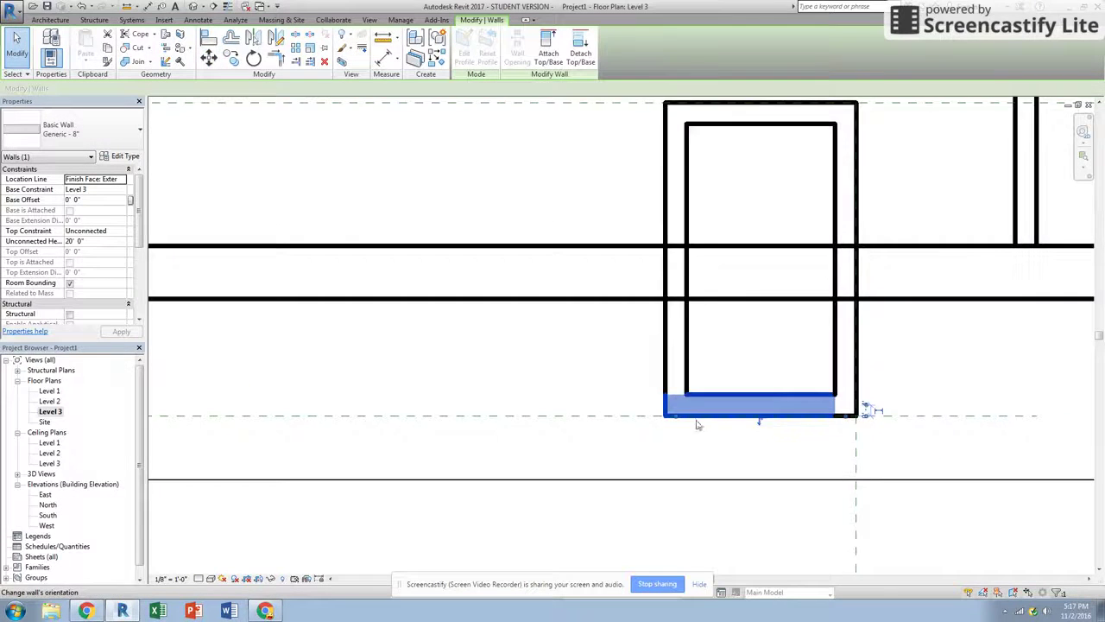
{"action": "key", "text": "Escape"}
Move the left rectangle's bottom wall onto the reference line and recentre the plan.
{"action": "scroll", "coordinate": [531, 403], "scroll_direction": "up", "scroll_amount": 4}
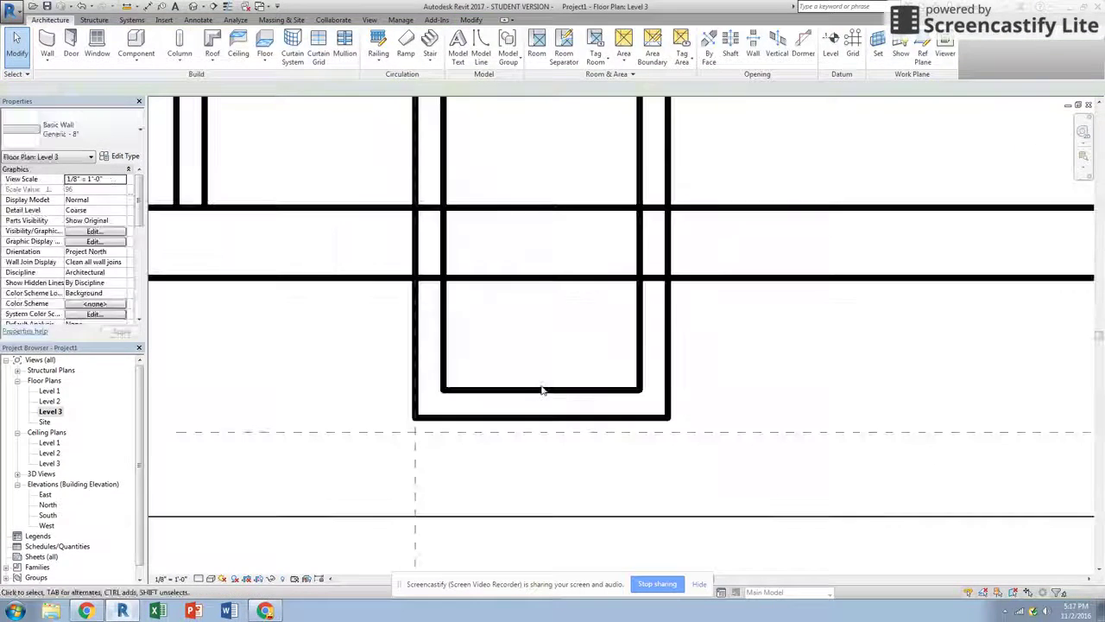
{"action": "left_click", "coordinate": [541, 420]}
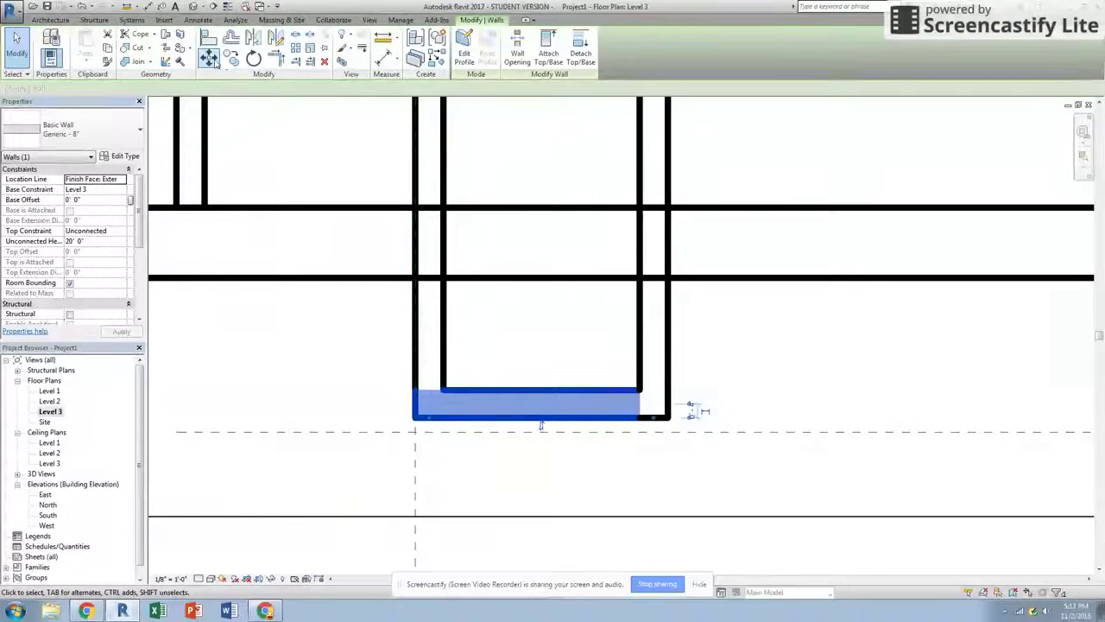
{"action": "left_click", "coordinate": [208, 57]}
{"action": "left_click", "coordinate": [535, 421]}
{"action": "key", "text": "Escape"}
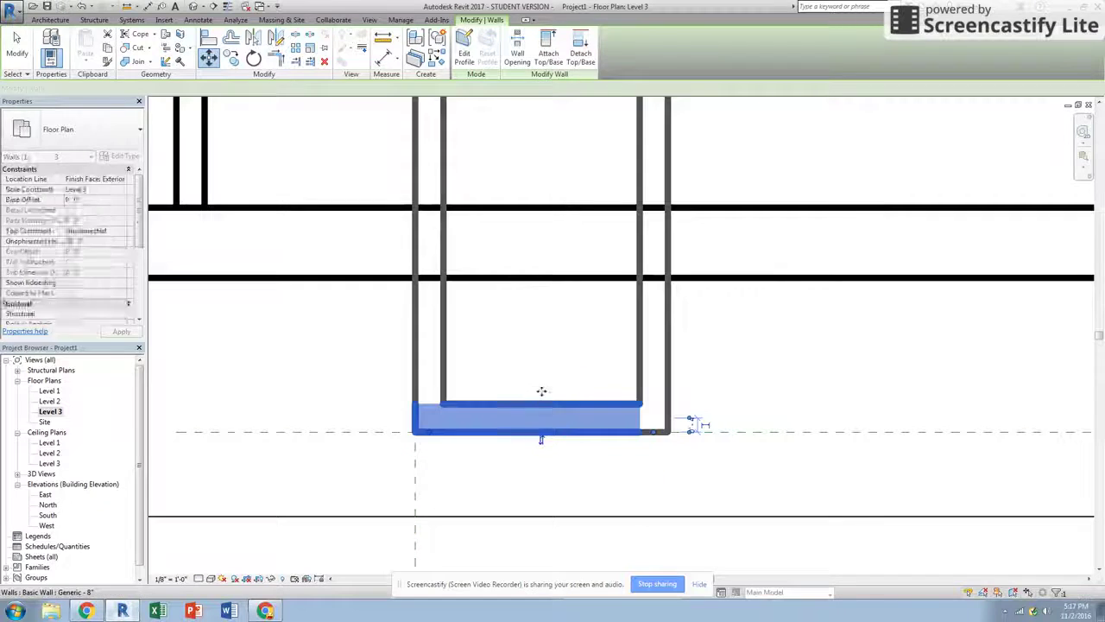
{"action": "key", "text": "Escape"}
{"action": "scroll", "coordinate": [543, 387], "scroll_direction": "down", "scroll_amount": 4}
{"action": "middle_click_drag", "start_coordinate": [663, 370], "coordinate": [486, 378]}
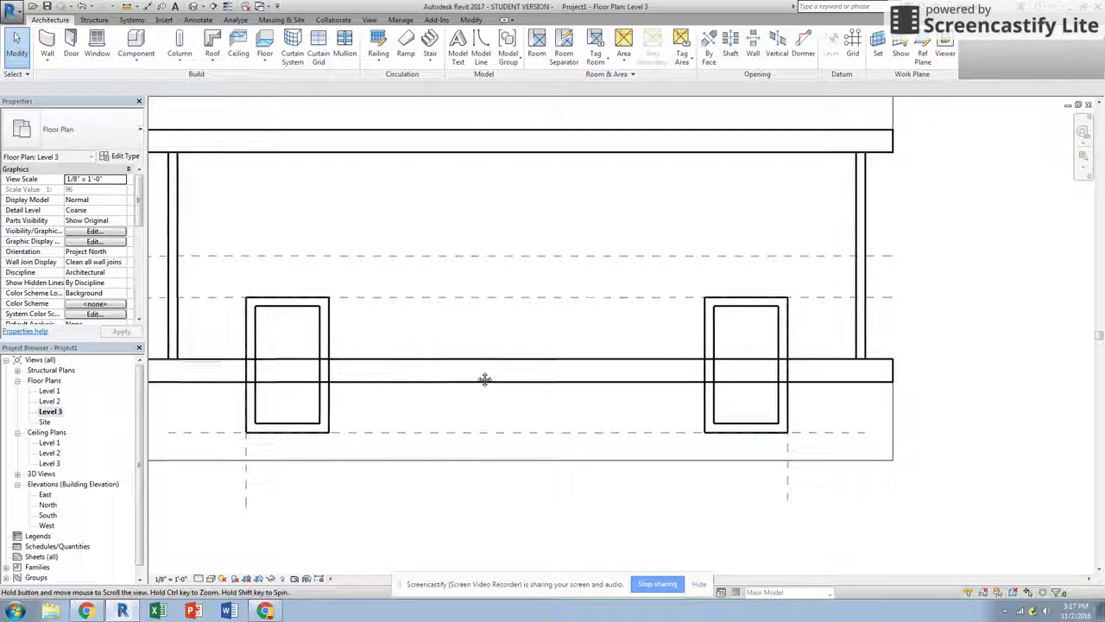
Orbit the default 3D view to see the house from the front-right, then open the East elevation.
{"action": "left_click", "coordinate": [190, 7]}
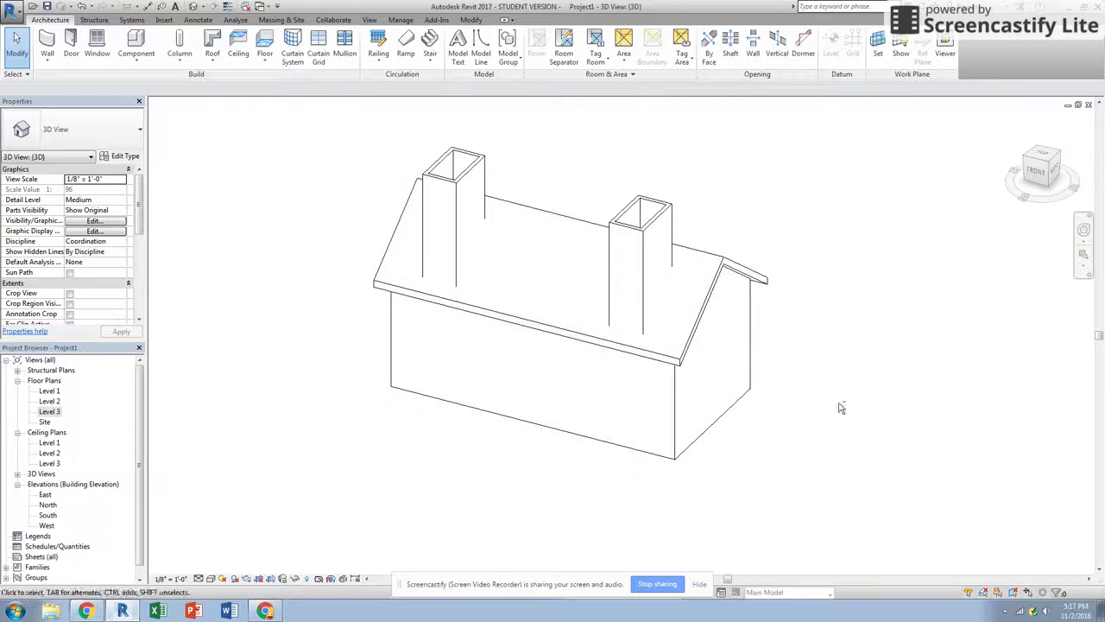
{"action": "middle_click_drag", "start_coordinate": [732, 410], "coordinate": [737, 286], "text": "shift"}
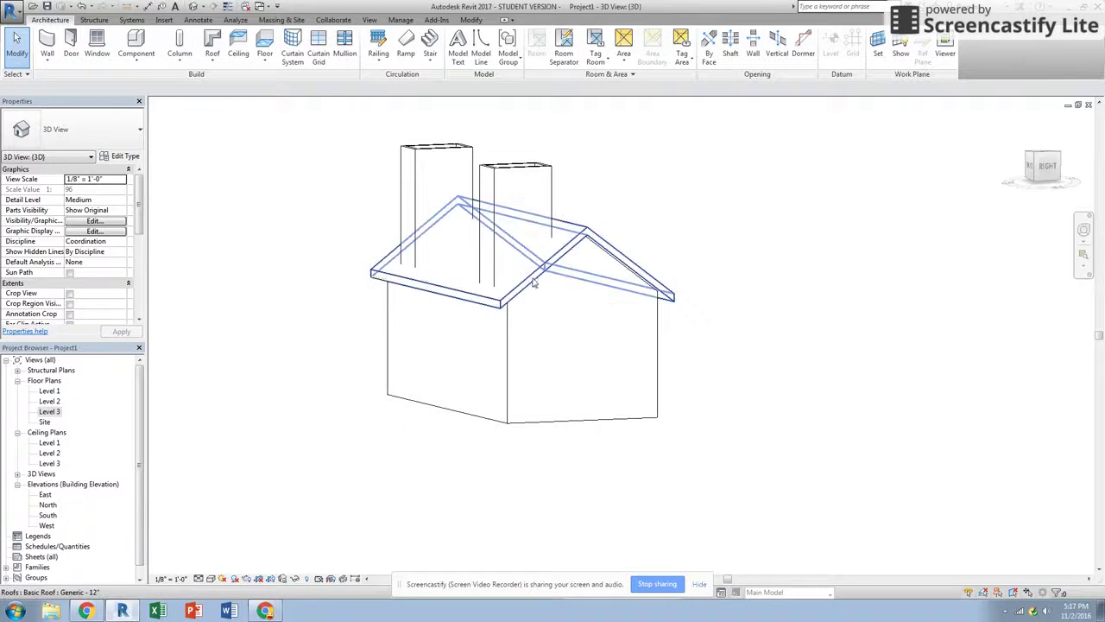
{"action": "double_click", "coordinate": [45, 495]}
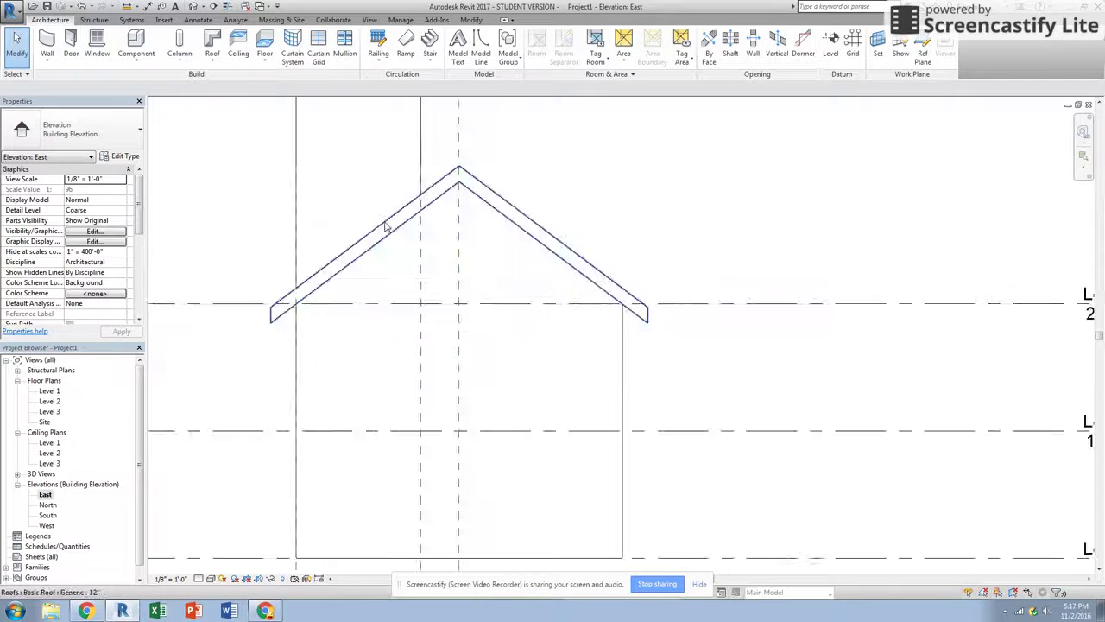
Pan to the top of the tall wall box and start a reference plane, then cancel it.
{"action": "middle_click_drag", "start_coordinate": [394, 207], "coordinate": [530, 256]}
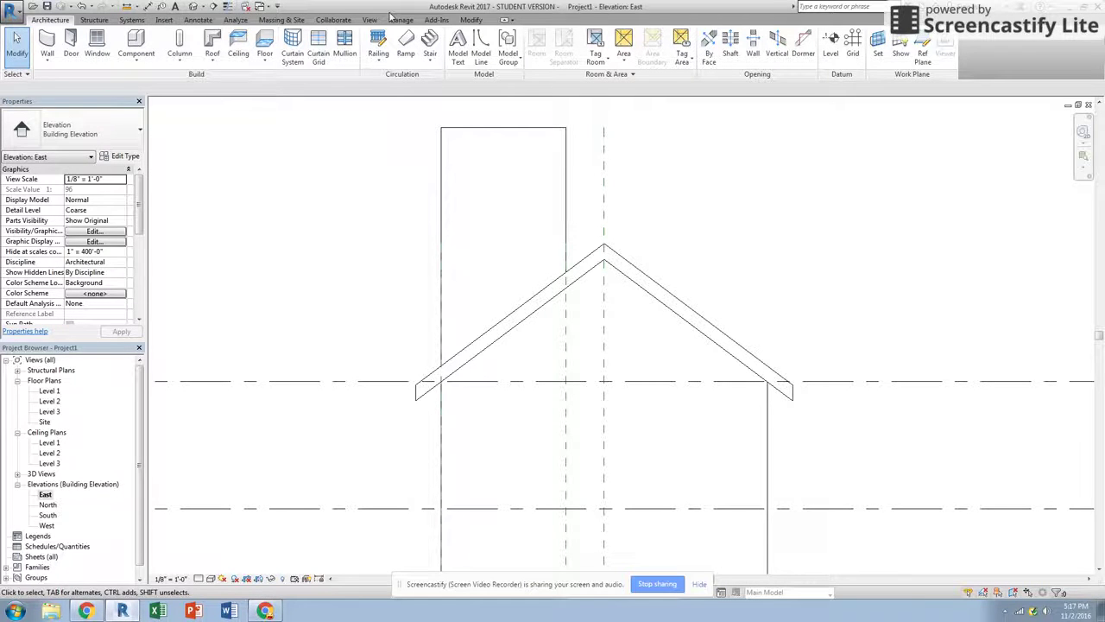
{"action": "left_click", "coordinate": [923, 49]}
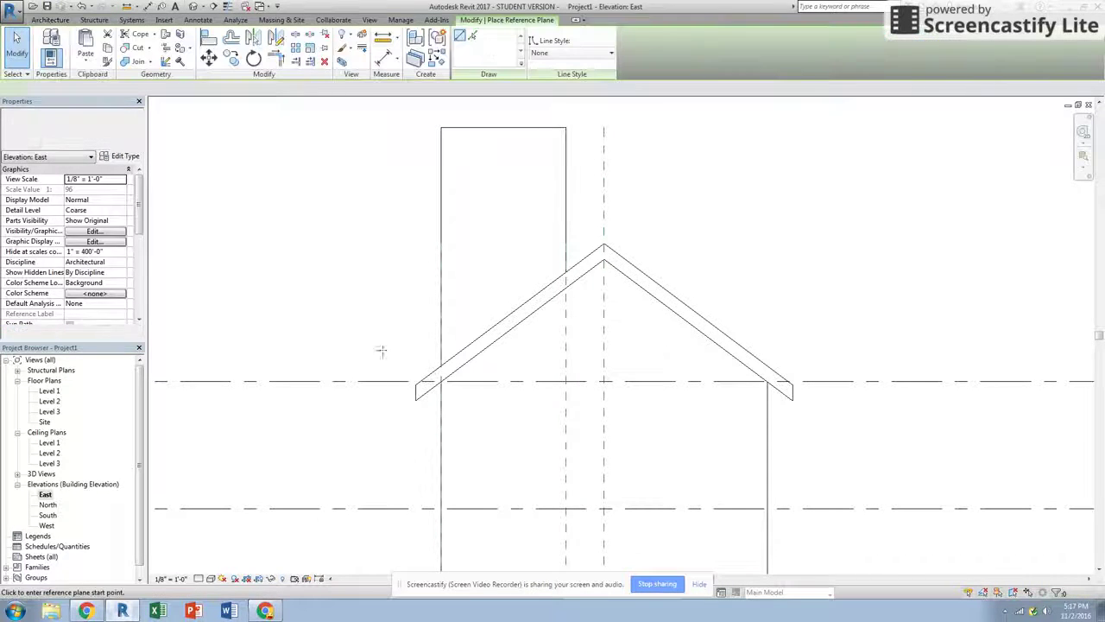
{"action": "left_click", "coordinate": [382, 380]}
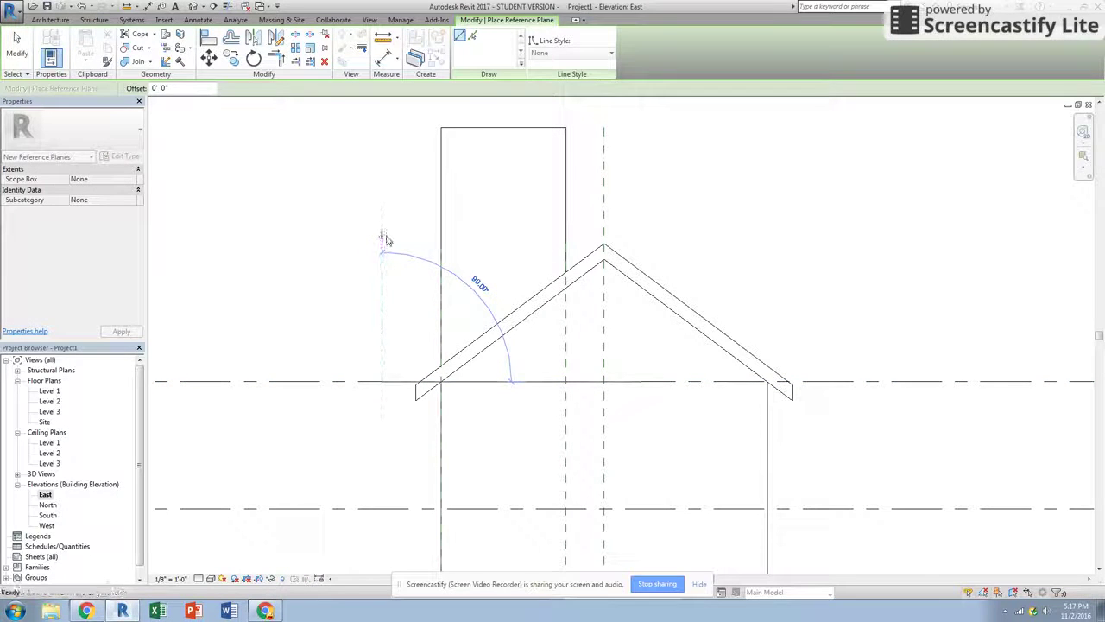
{"action": "key", "text": "Escape"}
{"action": "key", "text": "Escape"}
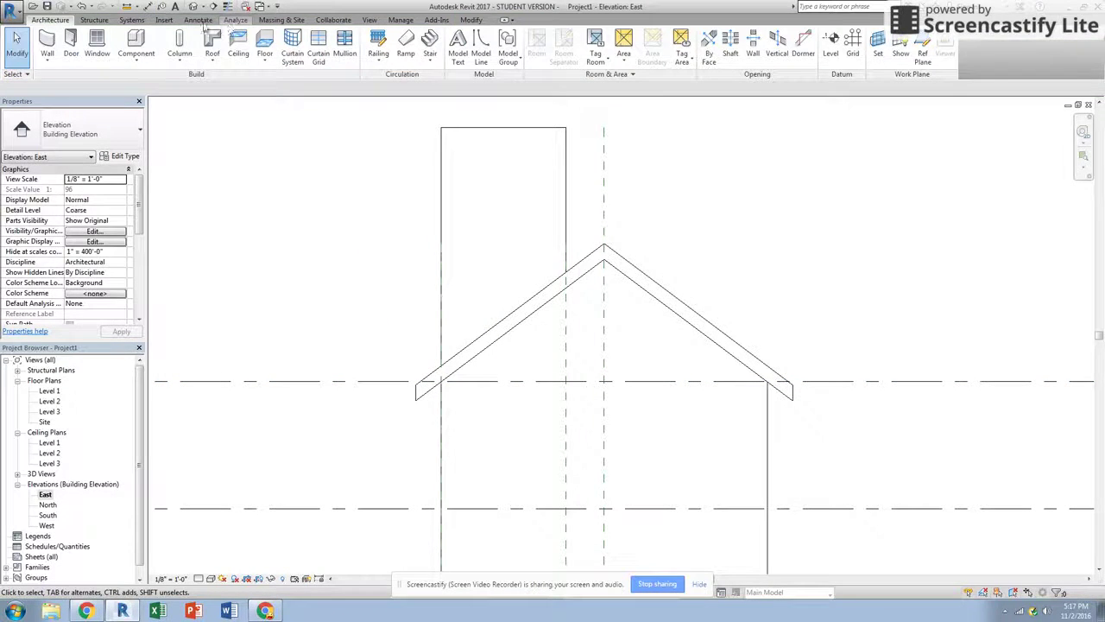
Start a detail line along the wall end, cancel it, and return to the Level 3 plan.
{"action": "left_click", "coordinate": [200, 20]}
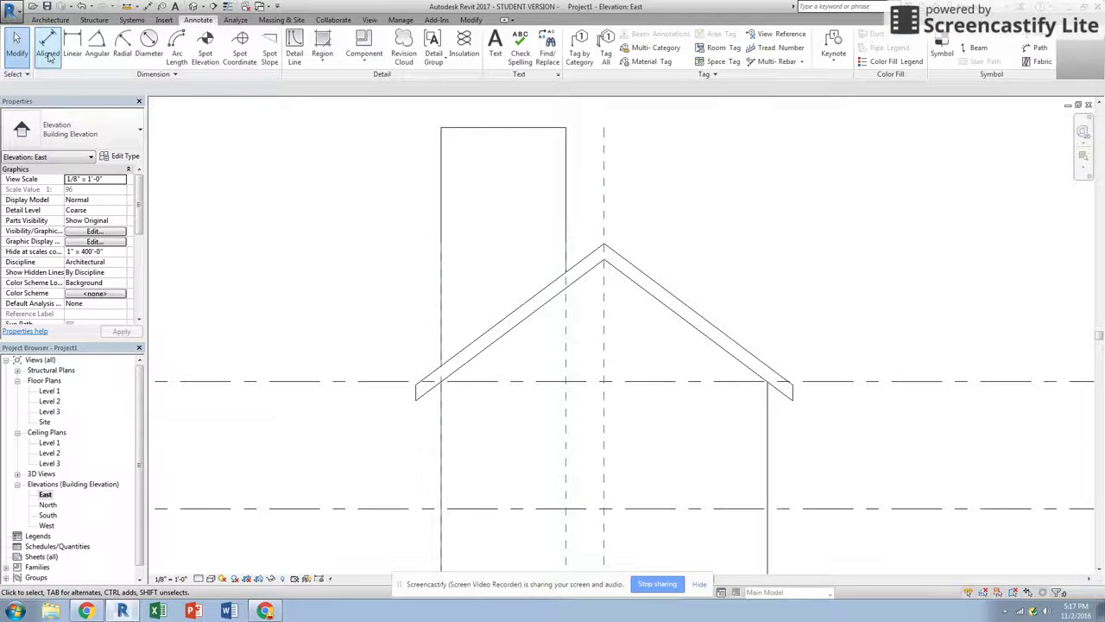
{"action": "left_click", "coordinate": [294, 44]}
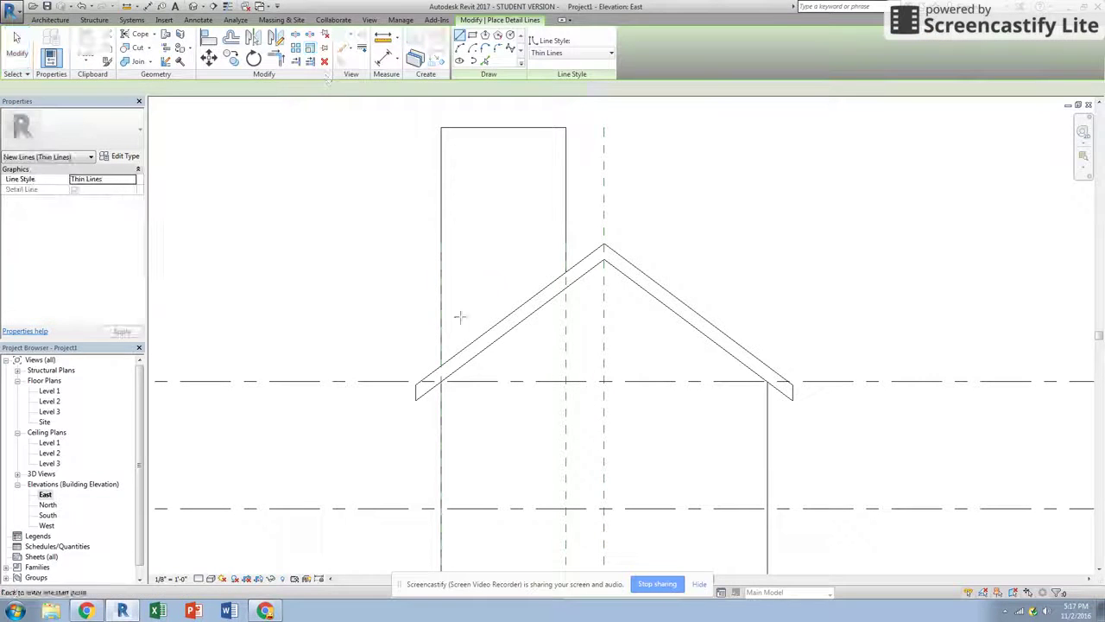
{"action": "left_click", "coordinate": [443, 381]}
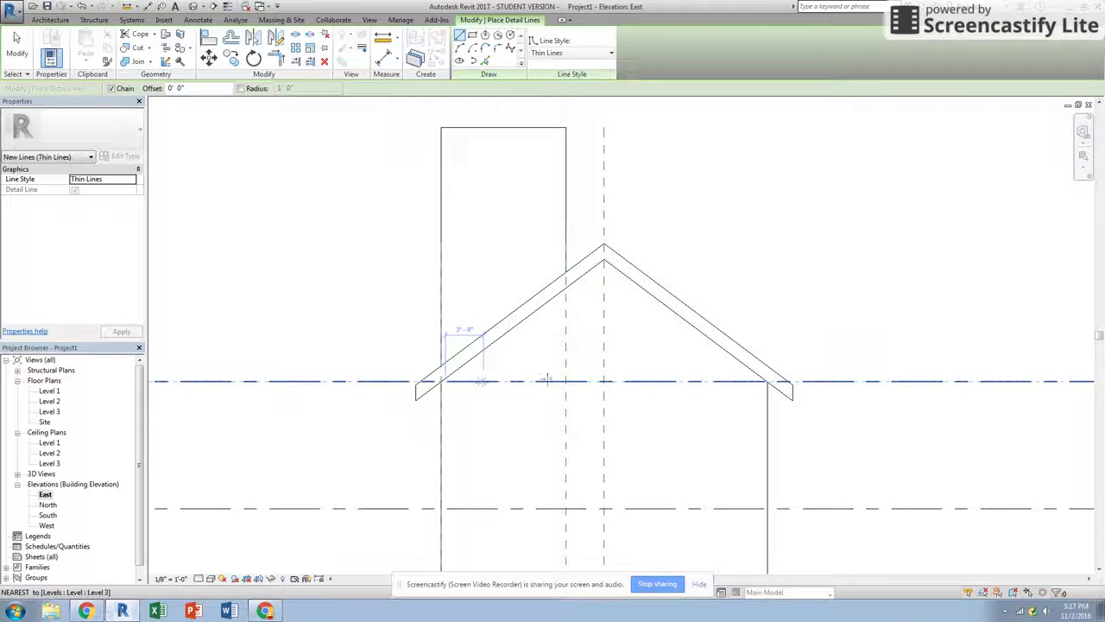
{"action": "left_click", "coordinate": [566, 380]}
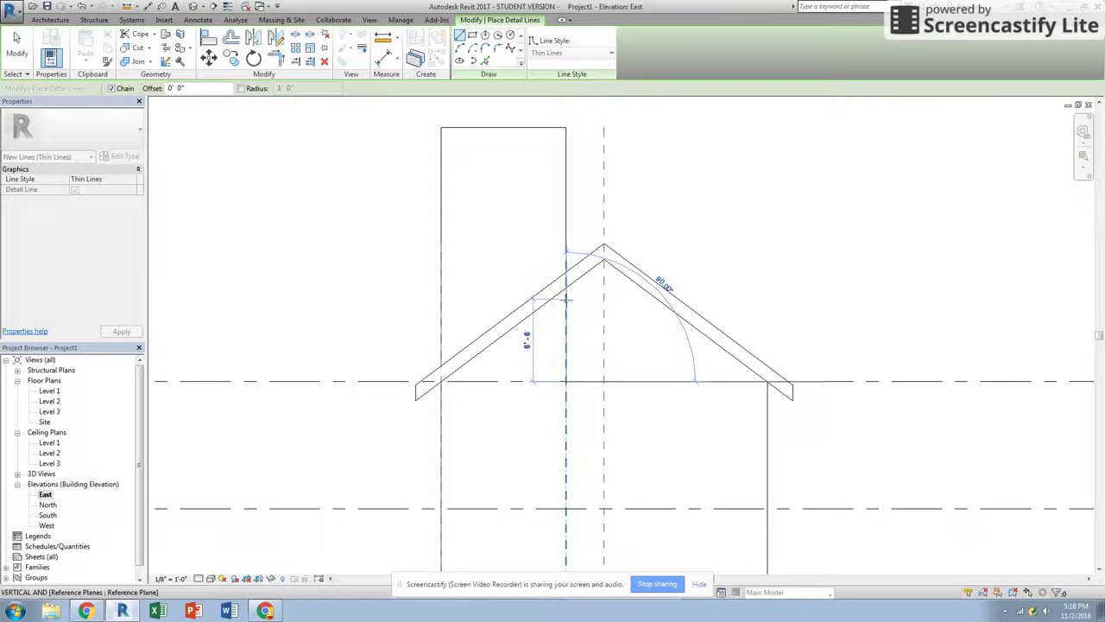
{"action": "key", "text": "Escape"}
{"action": "key", "text": "Escape"}
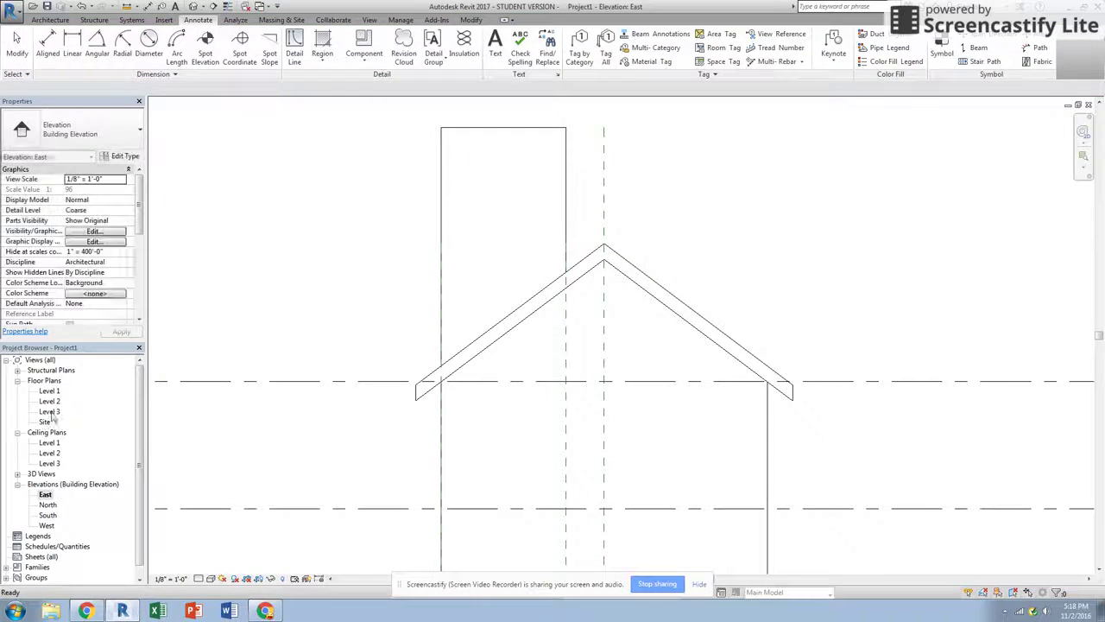
{"action": "double_click", "coordinate": [50, 412]}
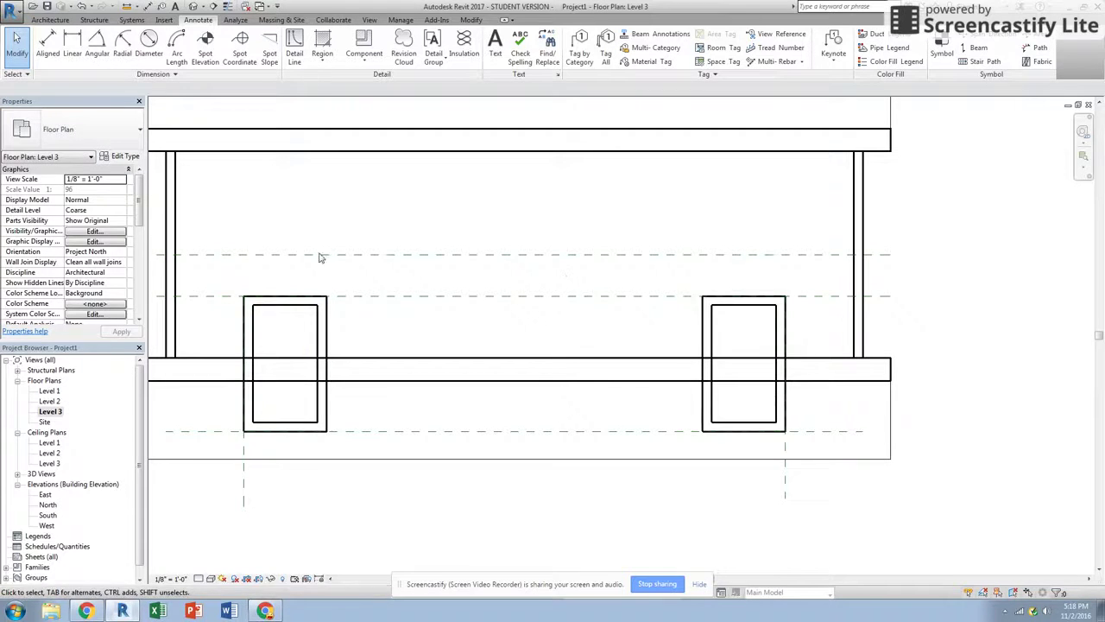
Start a slope-defining roof footprint sketch; pick the dormer's left wall, then undo that line.
{"action": "left_click", "coordinate": [50, 19]}
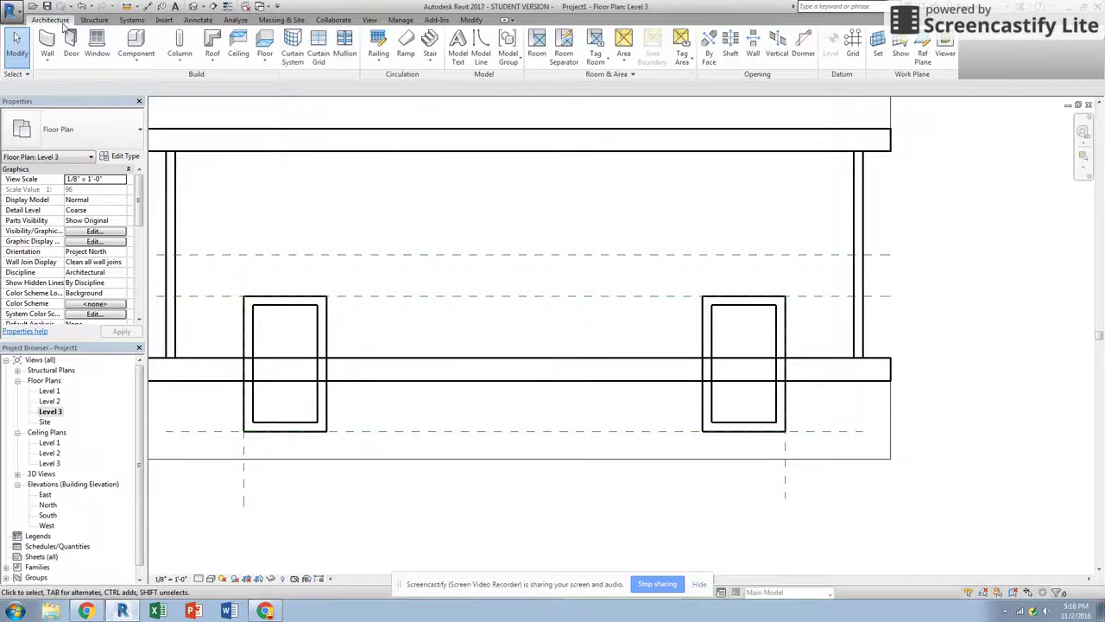
{"action": "left_click", "coordinate": [177, 43]}
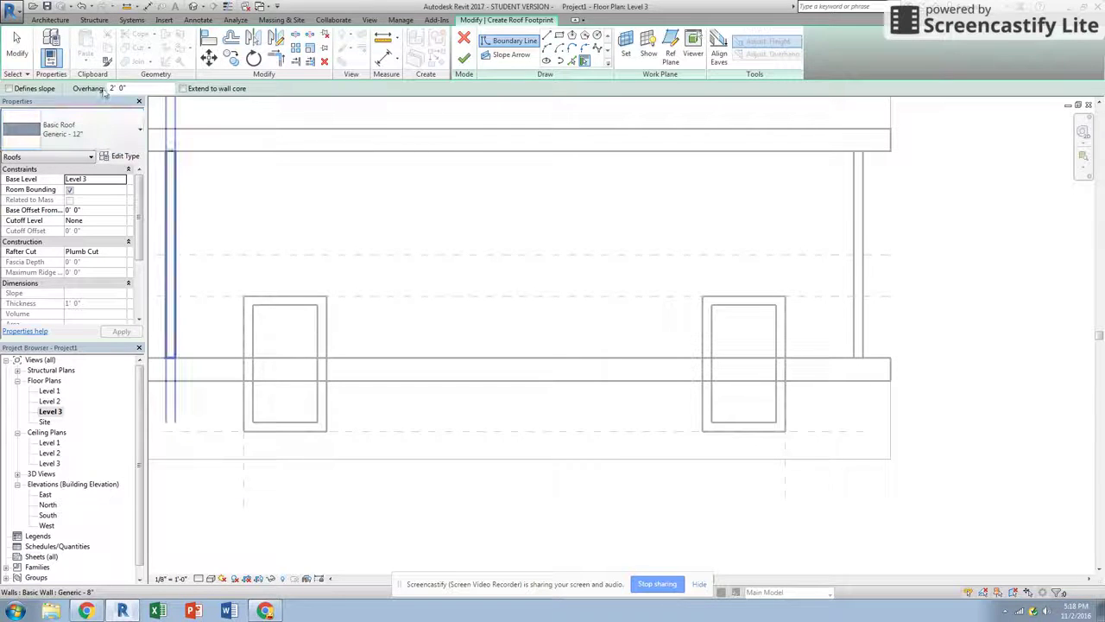
{"action": "left_click", "coordinate": [10, 89]}
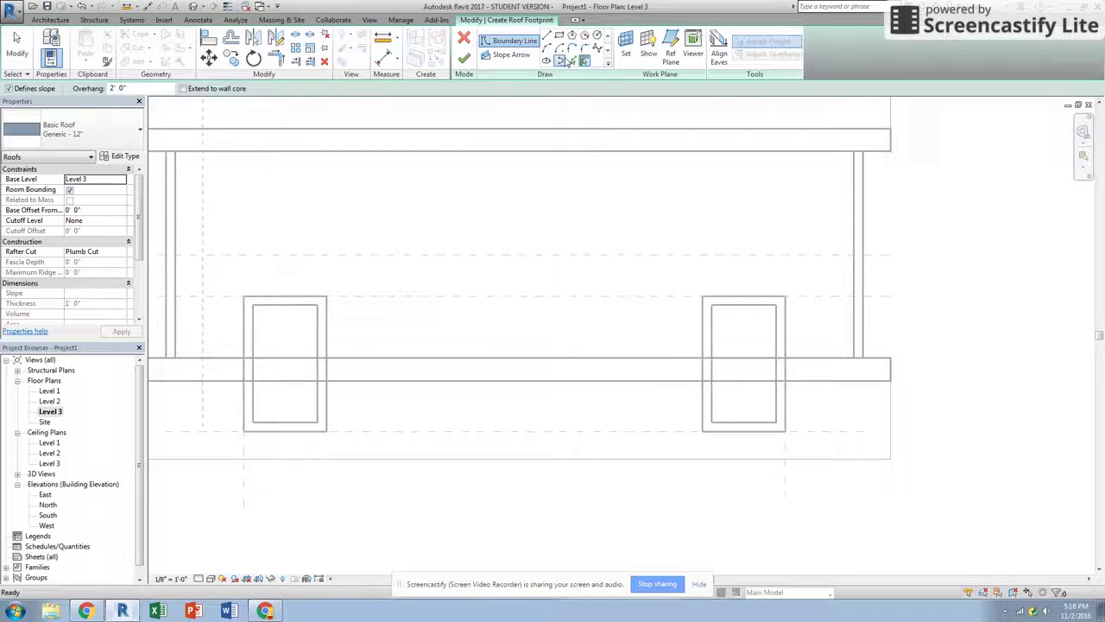
{"action": "left_click", "coordinate": [573, 62]}
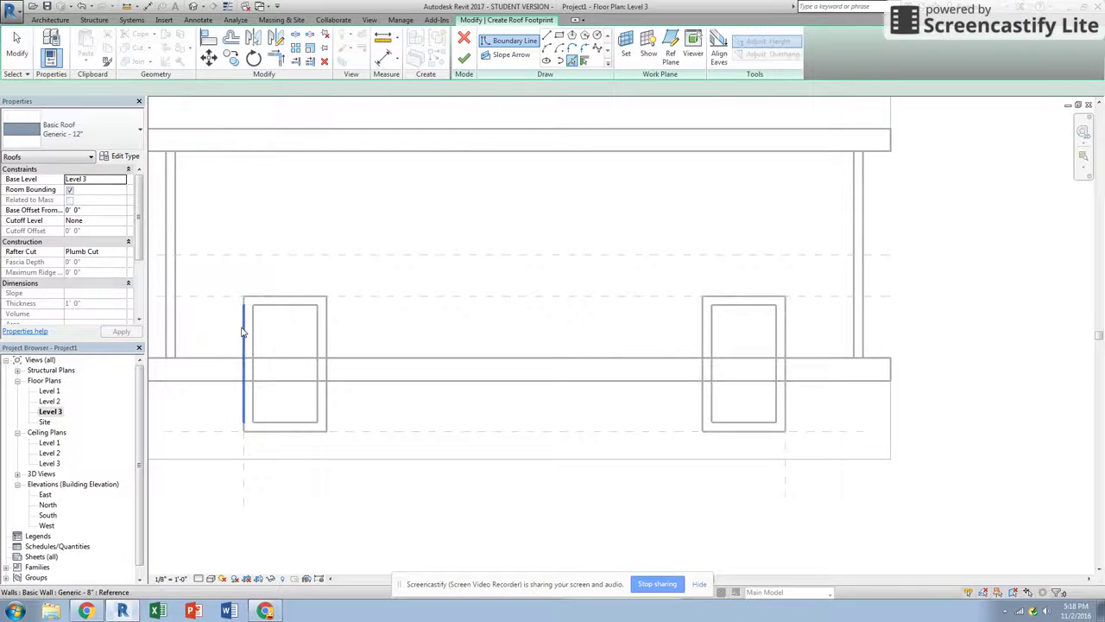
{"action": "left_click", "coordinate": [242, 332]}
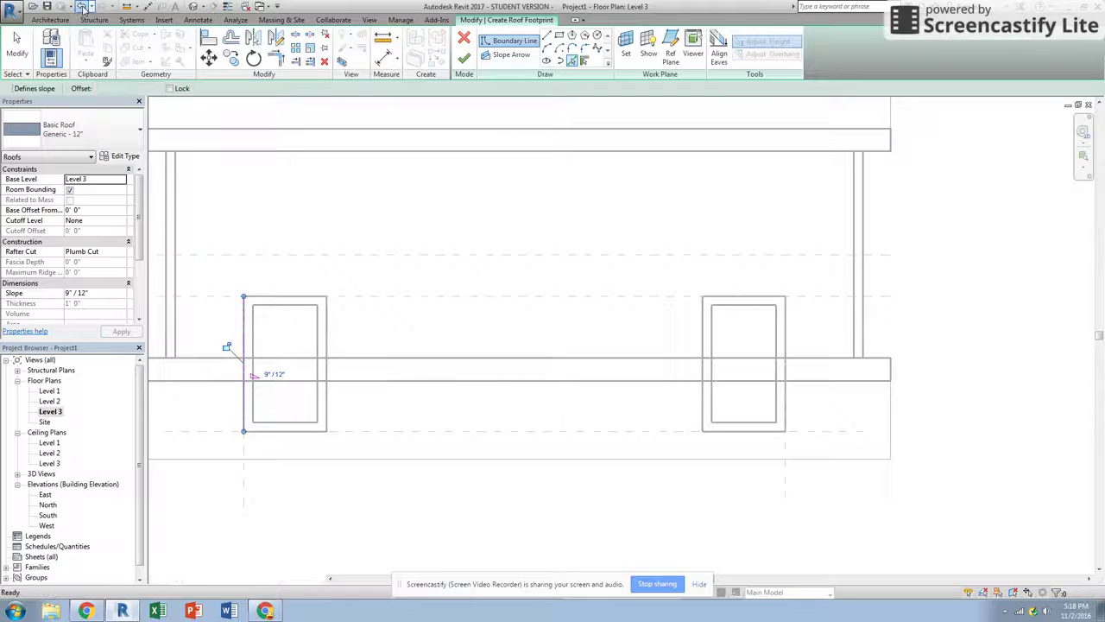
{"action": "left_click", "coordinate": [80, 6]}
Pick the dormer's left, right and front walls as boundaries offset 2' outside.
{"action": "left_click", "coordinate": [572, 61]}
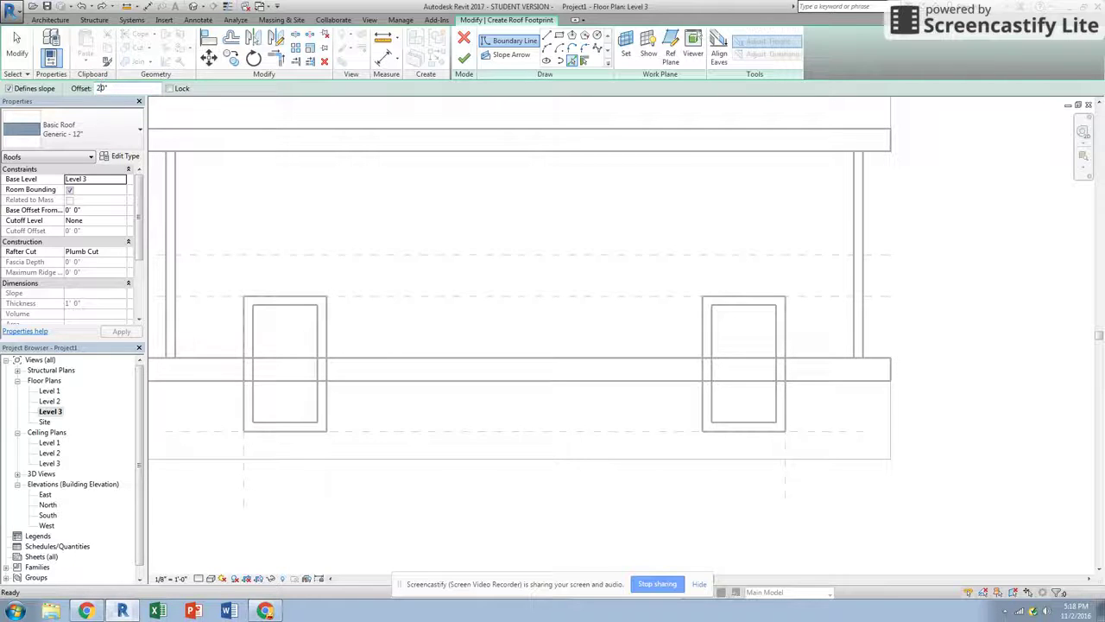
{"action": "left_click", "coordinate": [242, 337]}
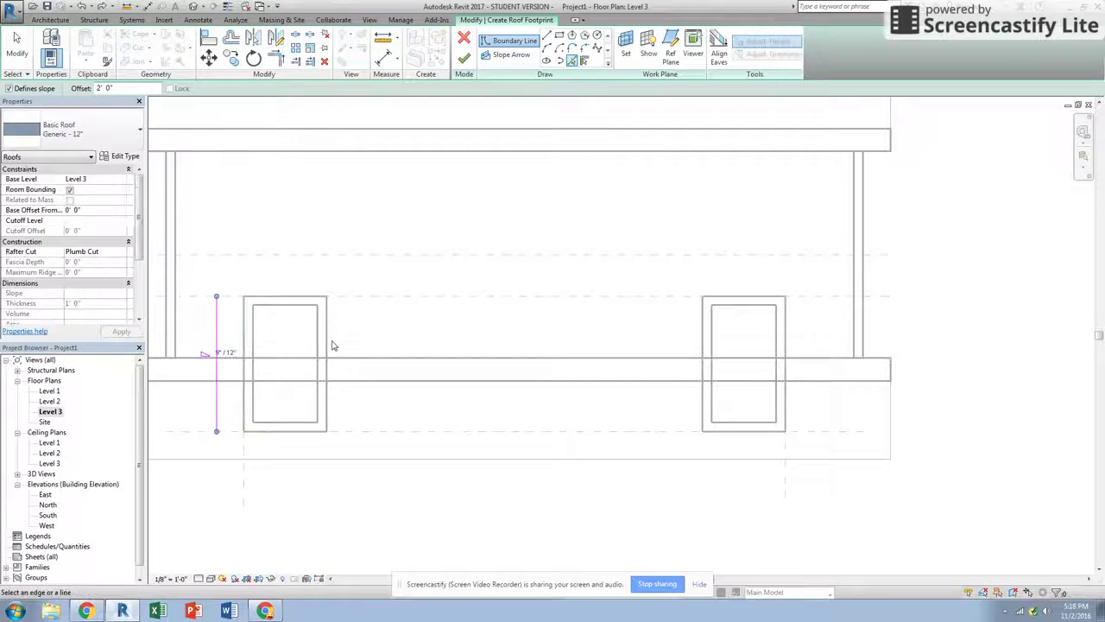
{"action": "left_click", "coordinate": [329, 346]}
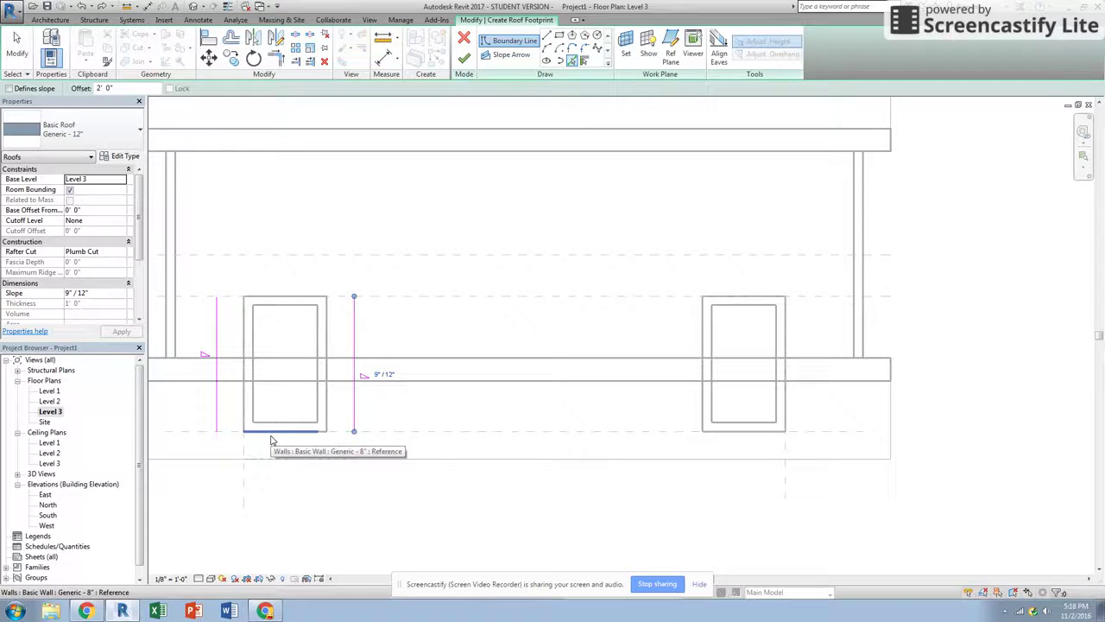
{"action": "left_click", "coordinate": [271, 441]}
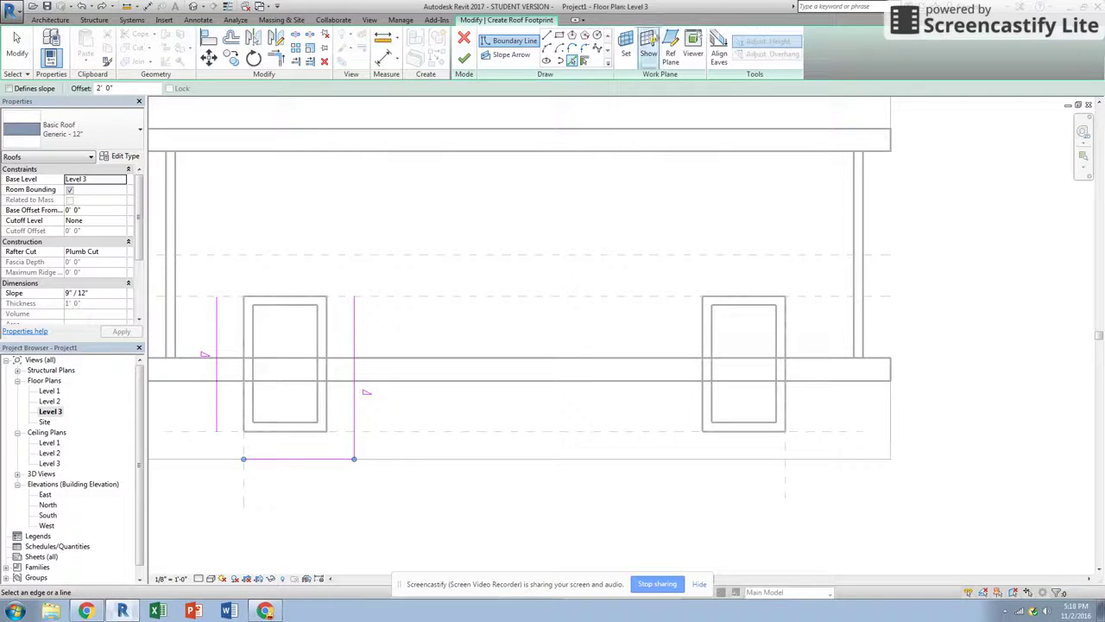
Draw a top edge line across between the two side boundary lines.
{"action": "key", "text": "Escape"}
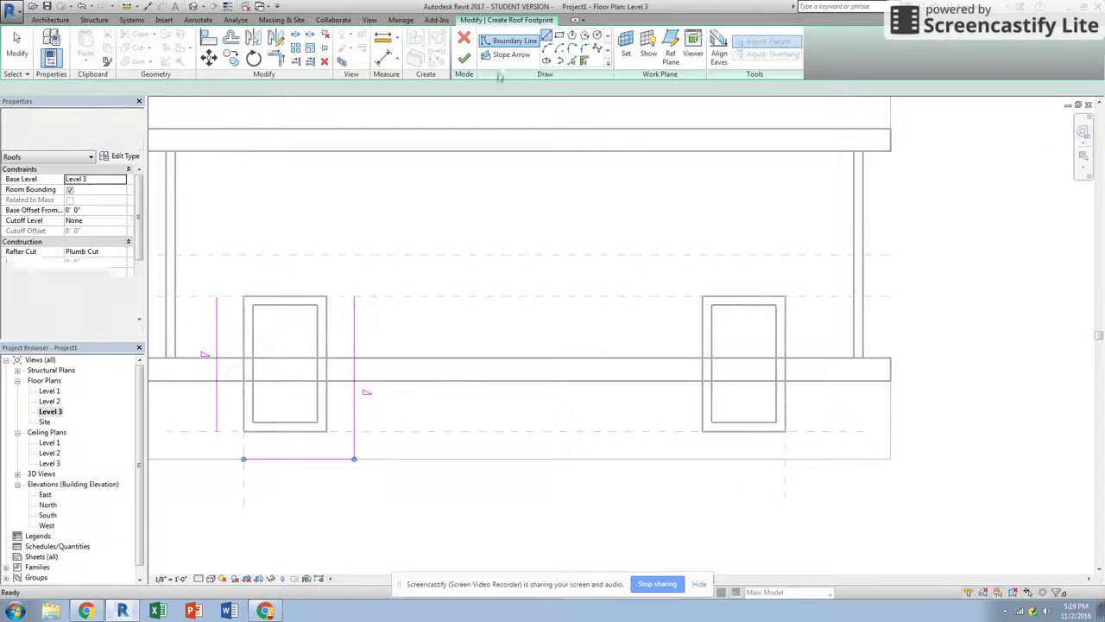
{"action": "left_click", "coordinate": [217, 296]}
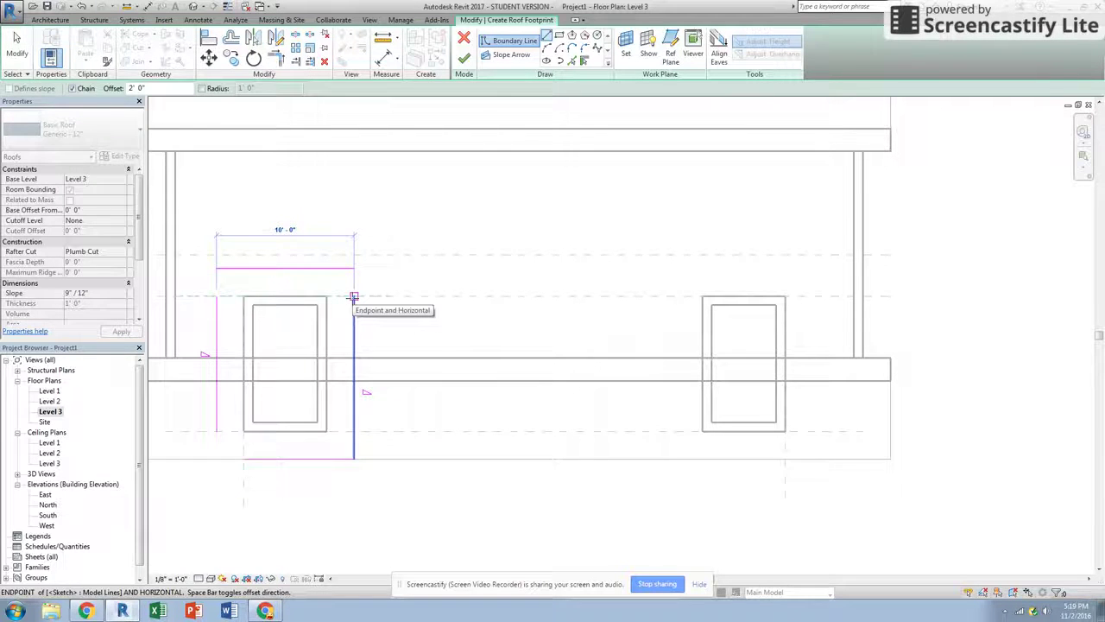
{"action": "left_click", "coordinate": [353, 297]}
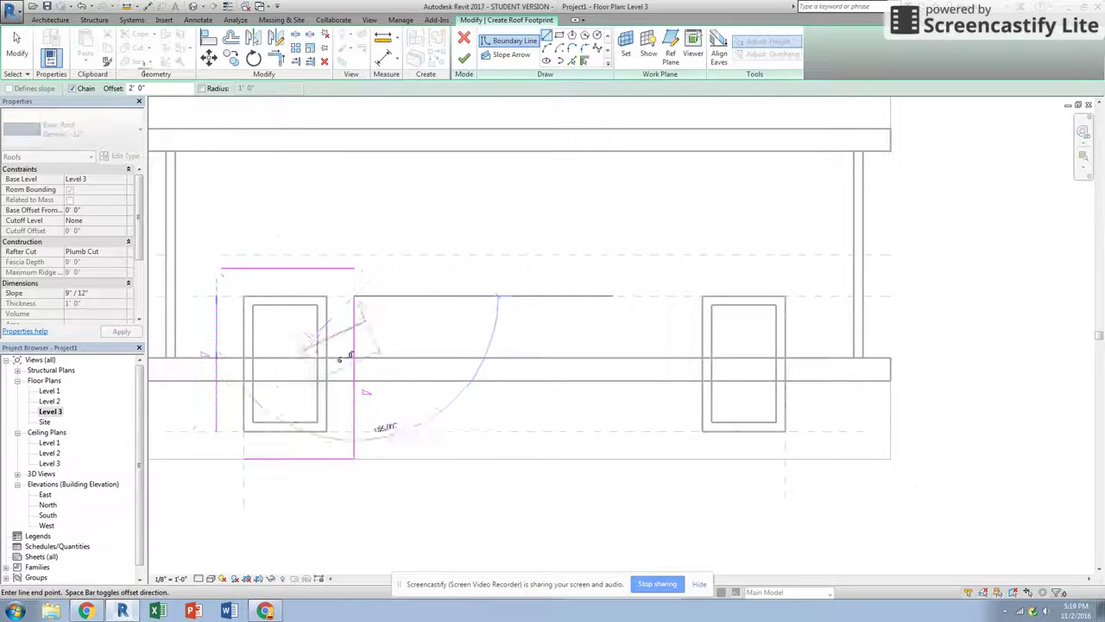
Trim the top-right and bottom-left line pairs into corners and finish the roof sketch.
{"action": "left_click", "coordinate": [275, 57]}
{"action": "left_click", "coordinate": [348, 269]}
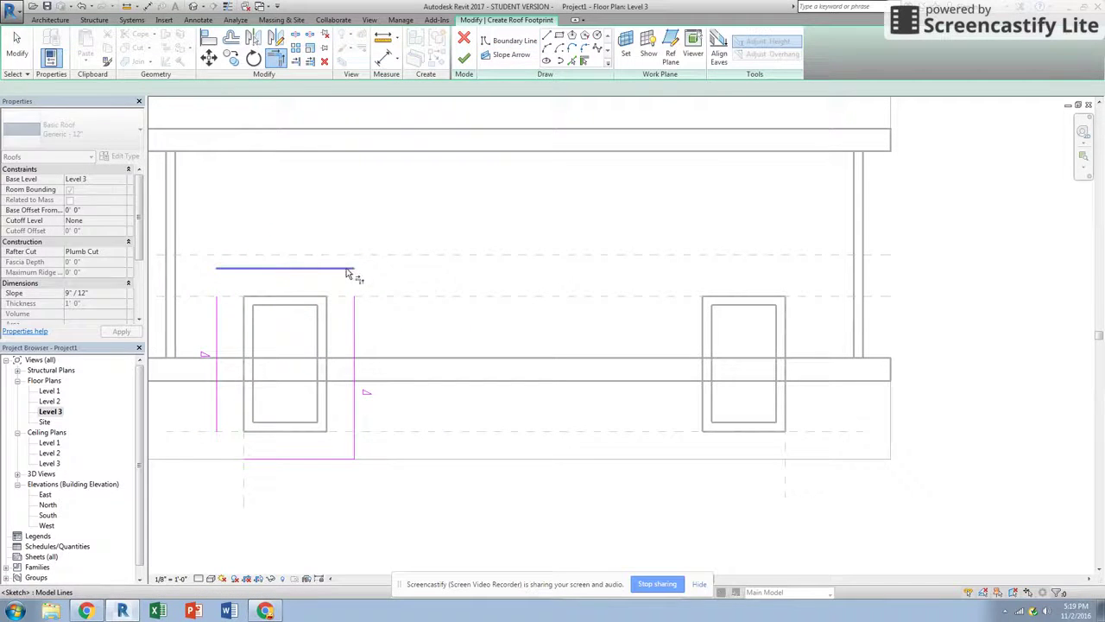
{"action": "left_click", "coordinate": [355, 328]}
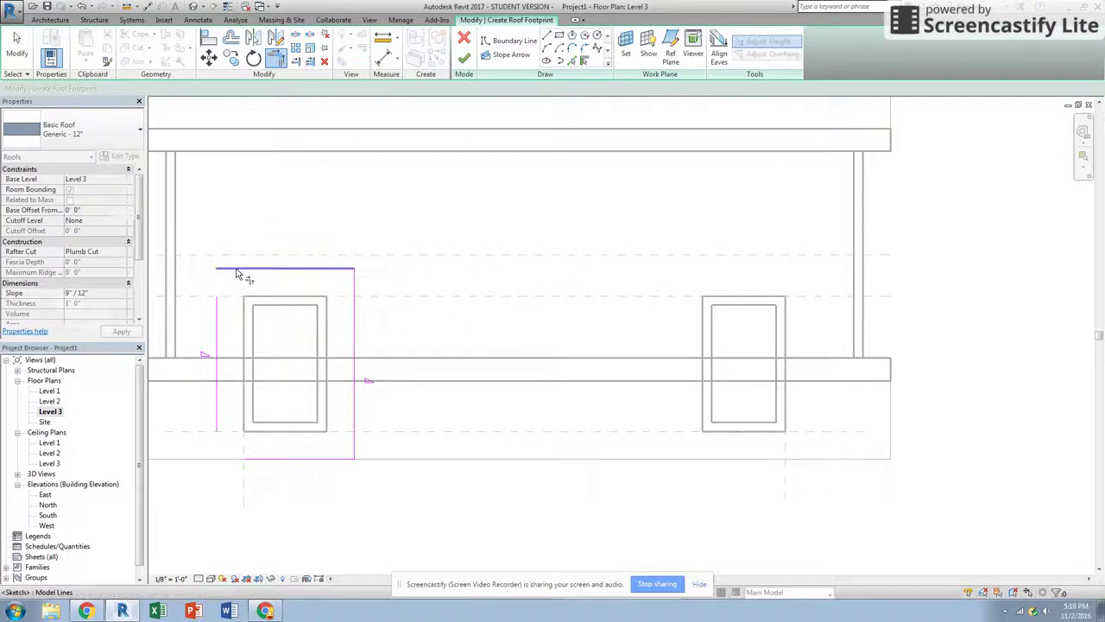
{"action": "left_click", "coordinate": [217, 331]}
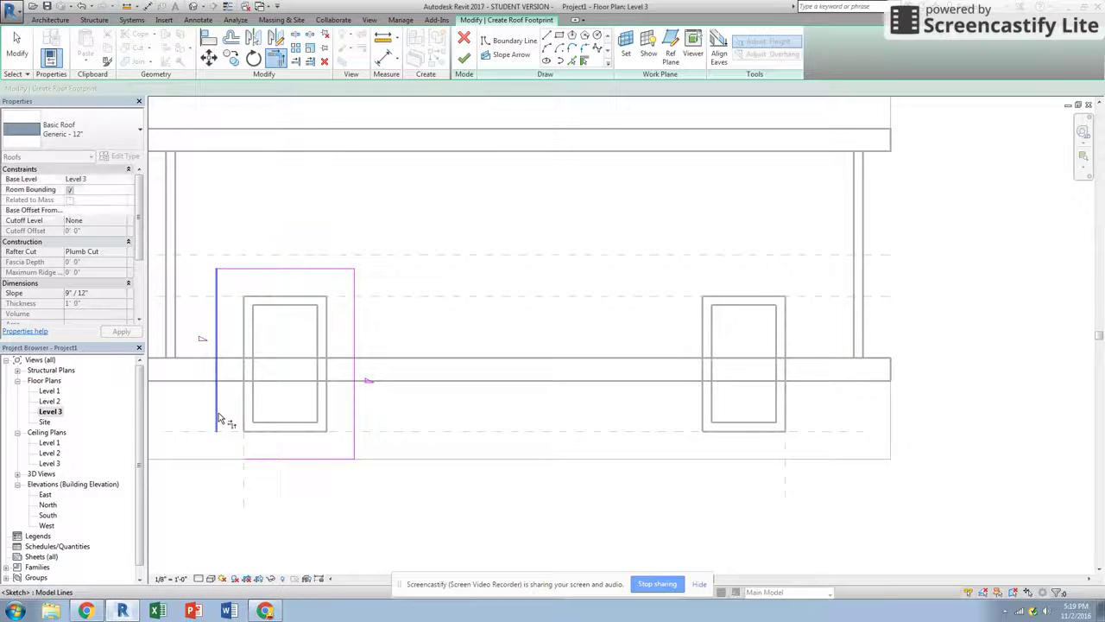
{"action": "left_click", "coordinate": [268, 460]}
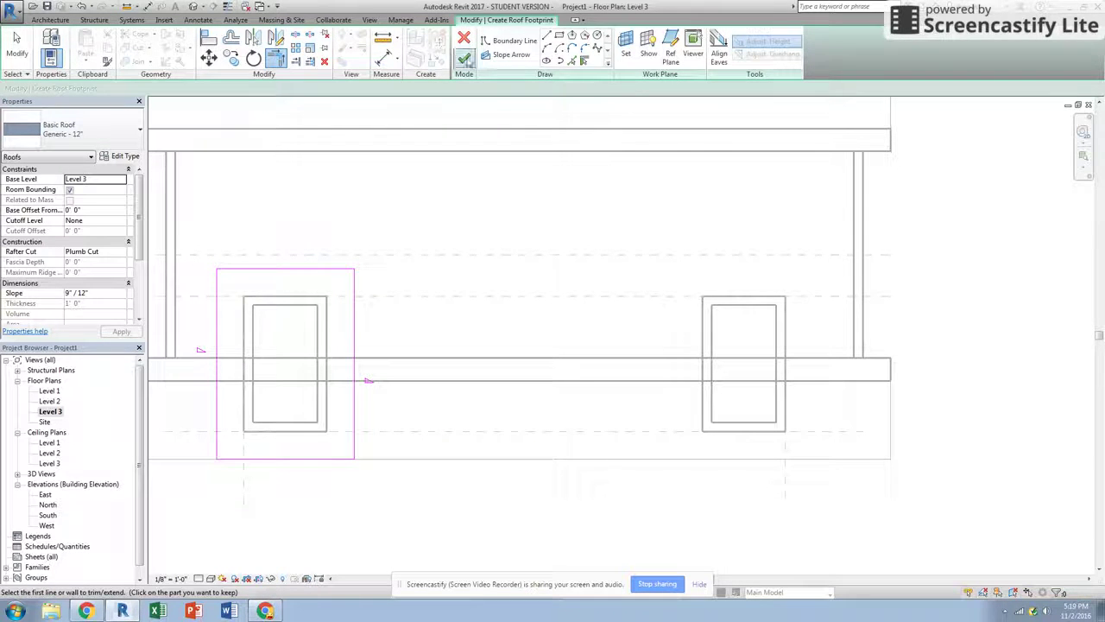
{"action": "left_click", "coordinate": [464, 58]}
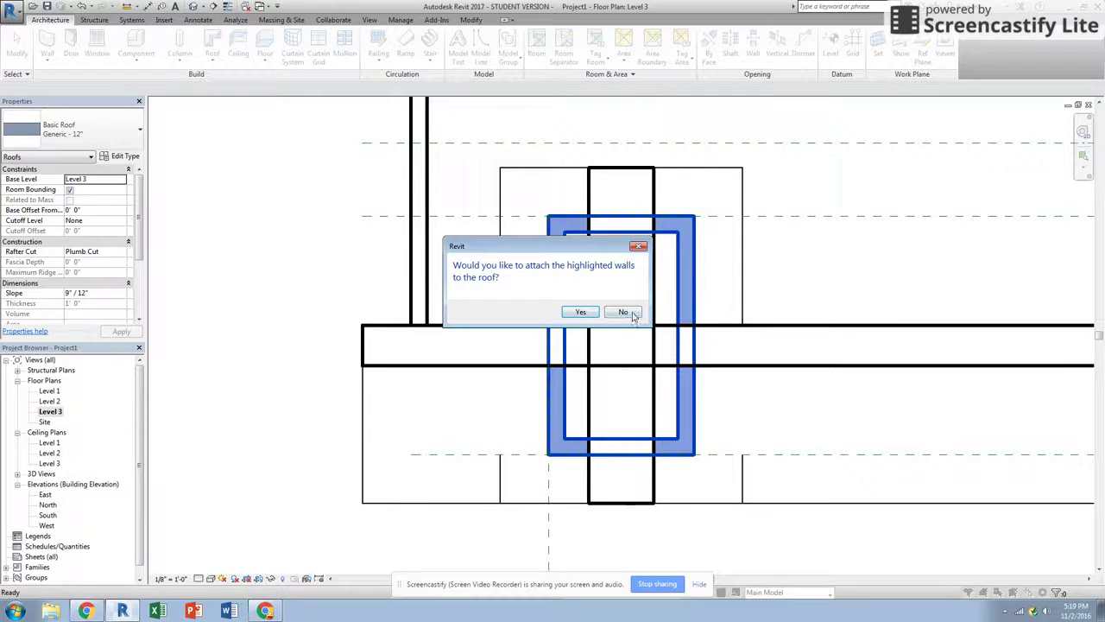
Create the dormer roof without attaching walls and set its base offset to 6'.
{"action": "left_click", "coordinate": [631, 315]}
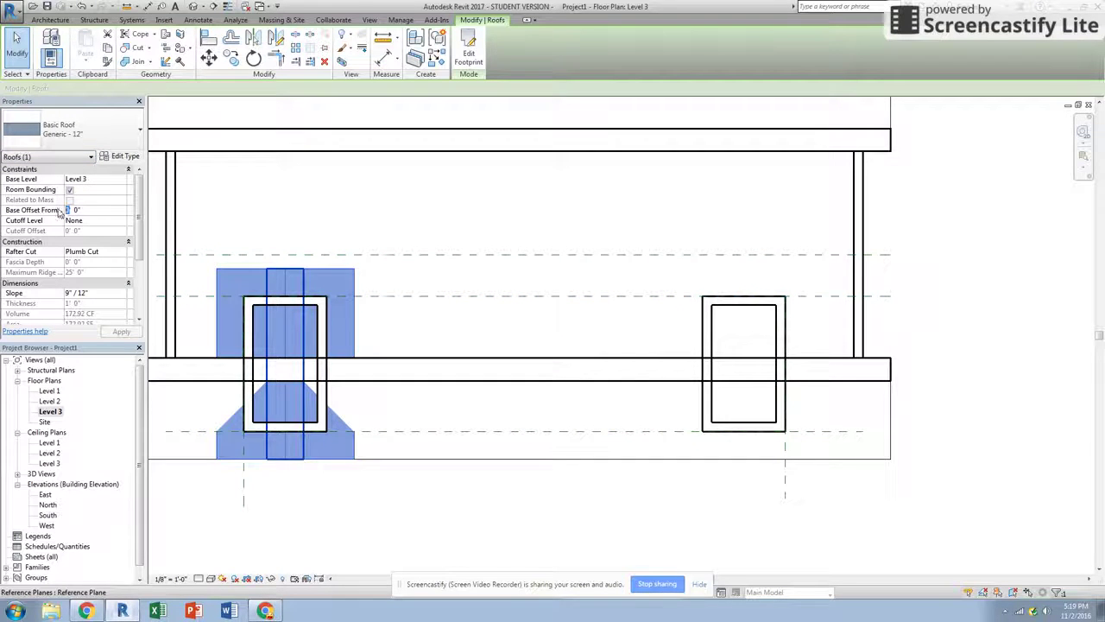
{"action": "type", "text": "6"}
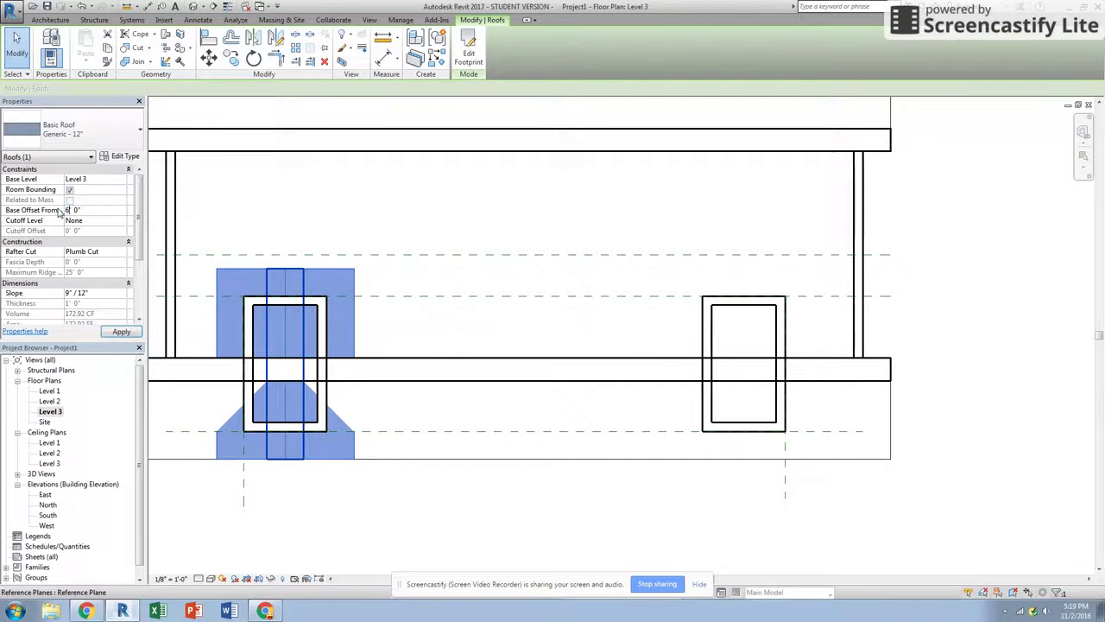
{"action": "left_click", "coordinate": [120, 331]}
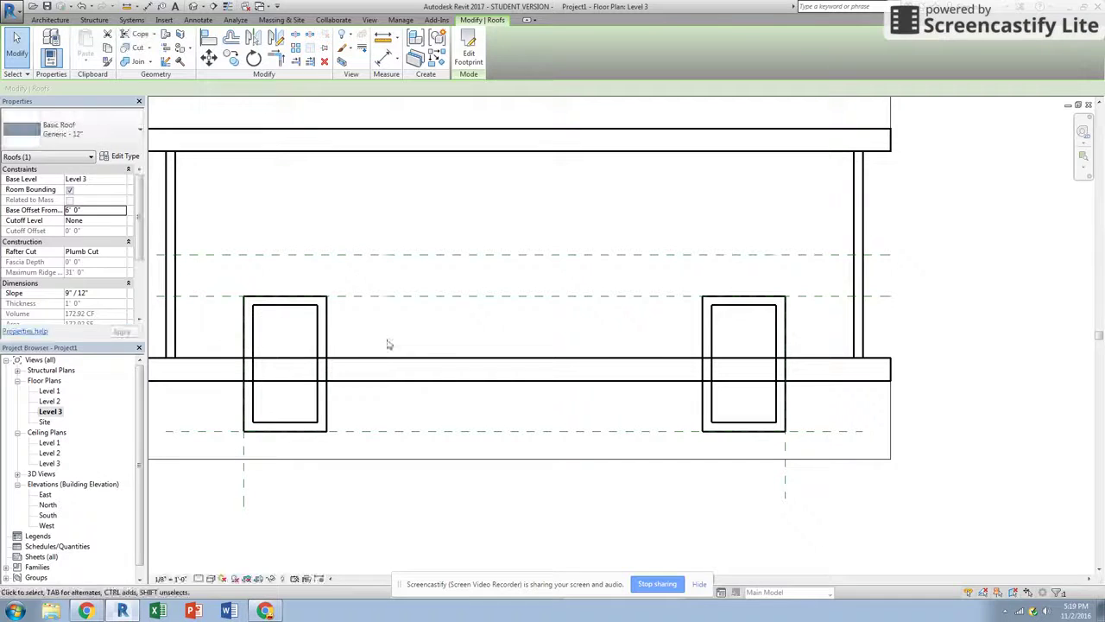
Inspect the new dormer roof in the 3D view and select it.
{"action": "left_click", "coordinate": [229, 6]}
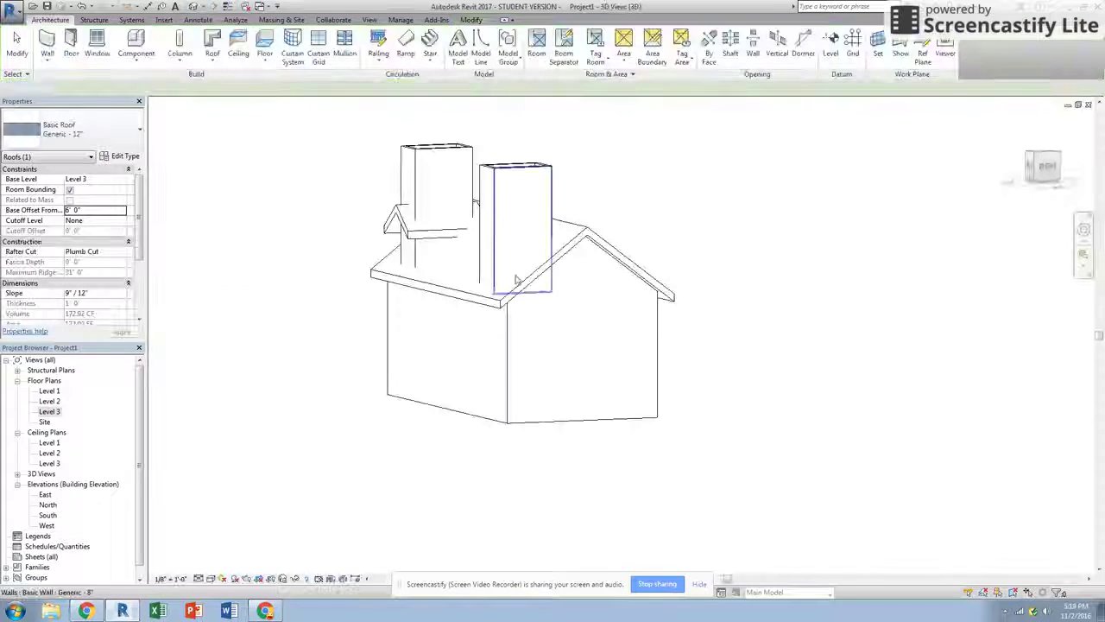
{"action": "middle_click_drag", "start_coordinate": [420, 278], "coordinate": [777, 298], "text": "shift"}
{"action": "scroll", "coordinate": [401, 255], "scroll_direction": "up", "scroll_amount": 6}
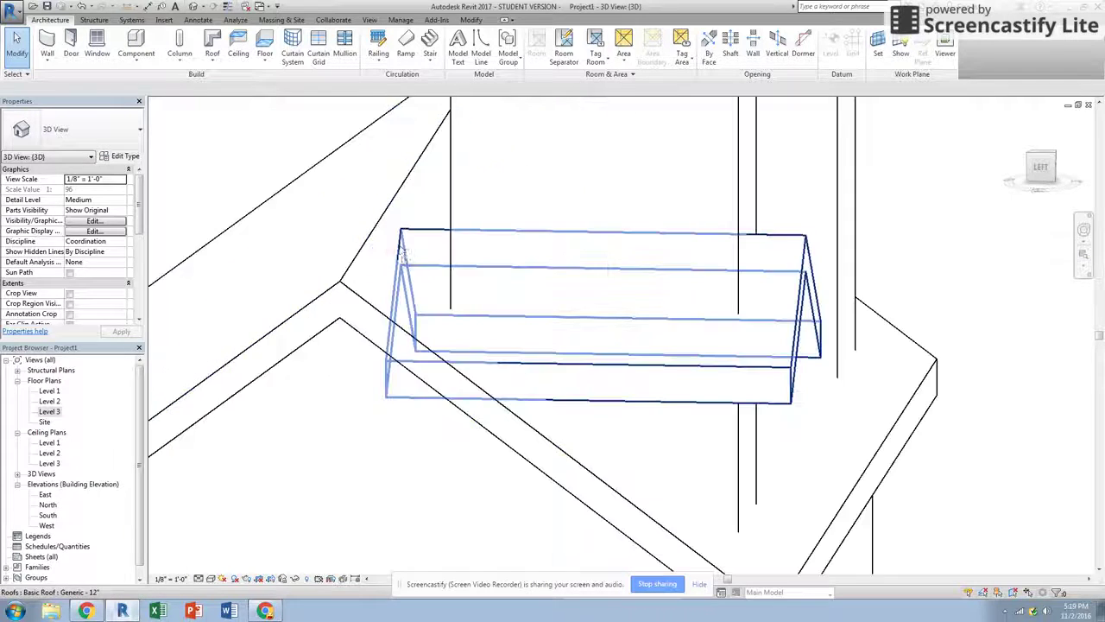
{"action": "middle_click_drag", "start_coordinate": [399, 247], "coordinate": [421, 242], "text": "shift"}
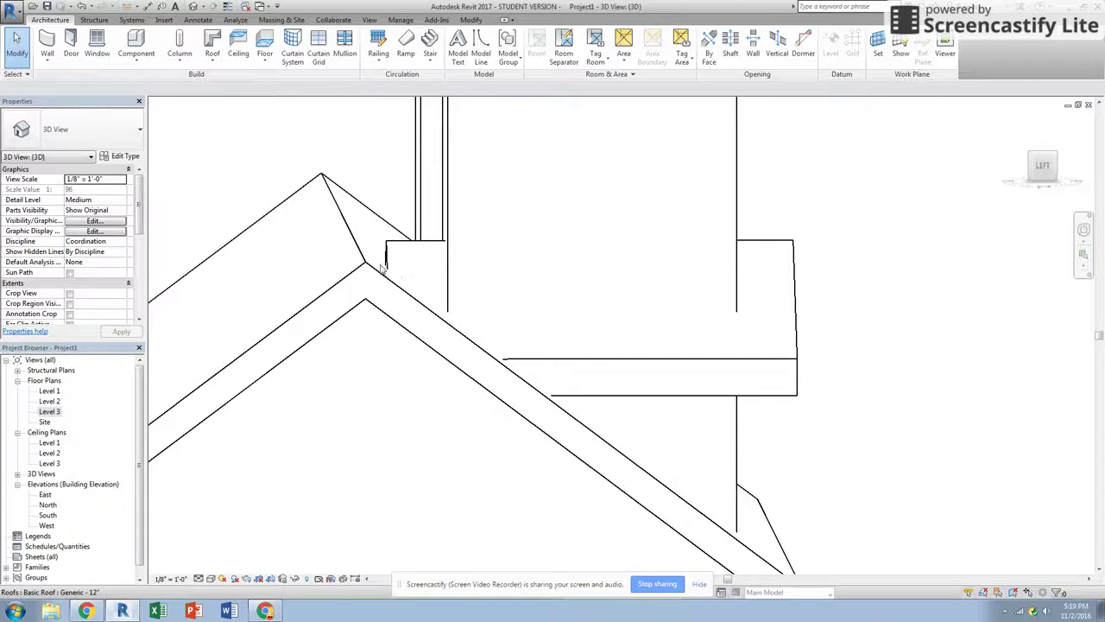
{"action": "middle_click_drag", "start_coordinate": [479, 318], "coordinate": [422, 239], "text": "shift"}
{"action": "left_click", "coordinate": [444, 301]}
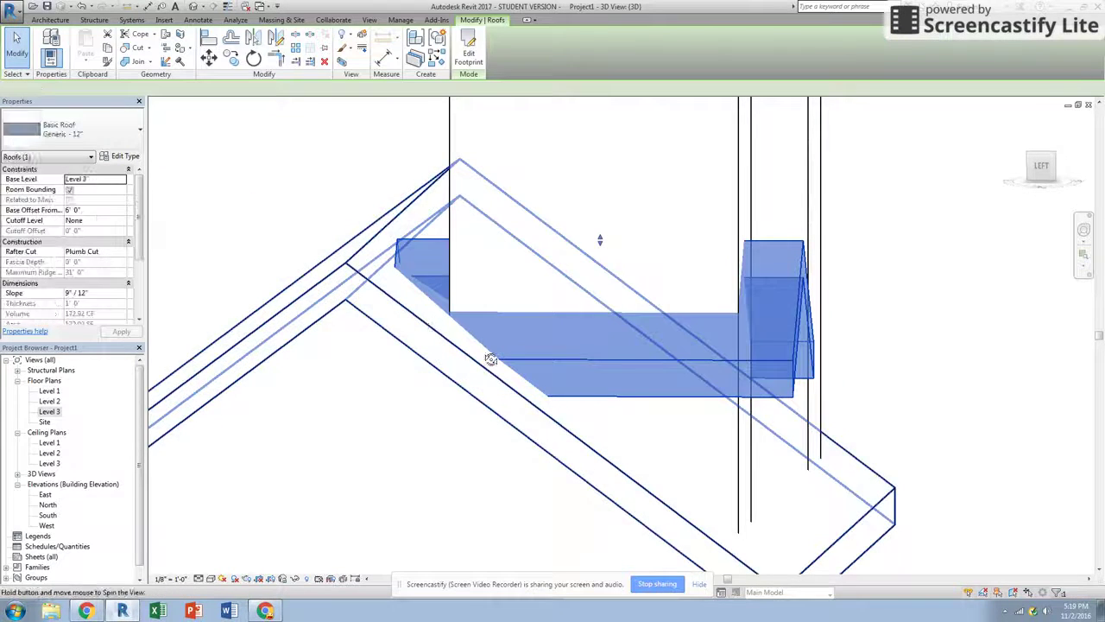
{"action": "middle_click_drag", "start_coordinate": [486, 361], "coordinate": [475, 135], "text": "shift"}
Extend the dormer roof footprint's top edge 1' to the dashed reference line and finish without attaching walls.
{"action": "double_click", "coordinate": [544, 354]}
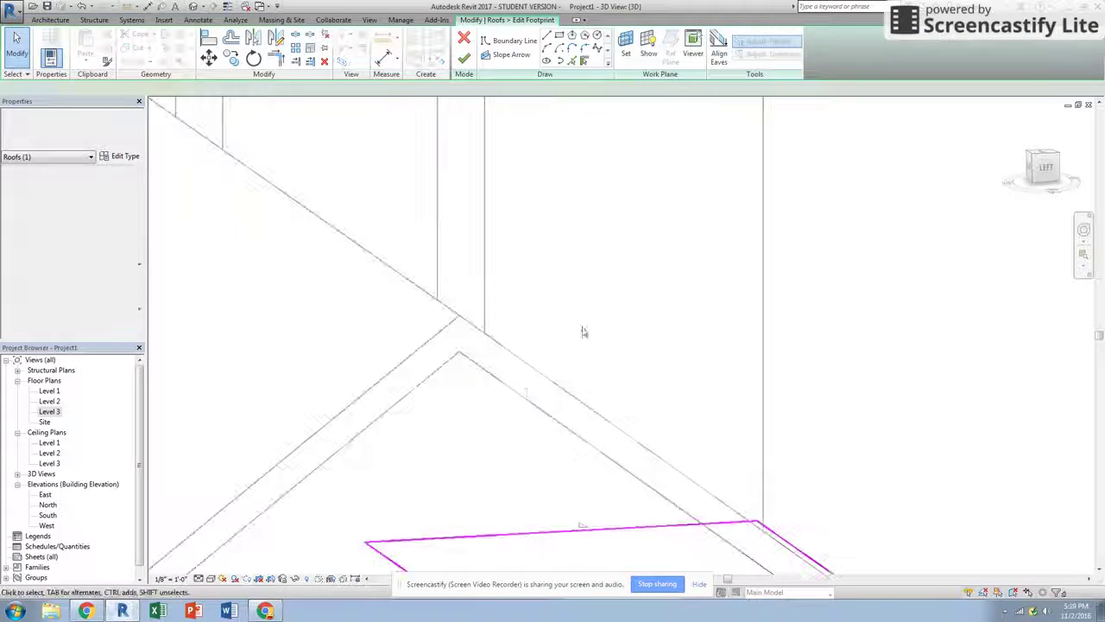
{"action": "double_click", "coordinate": [52, 412]}
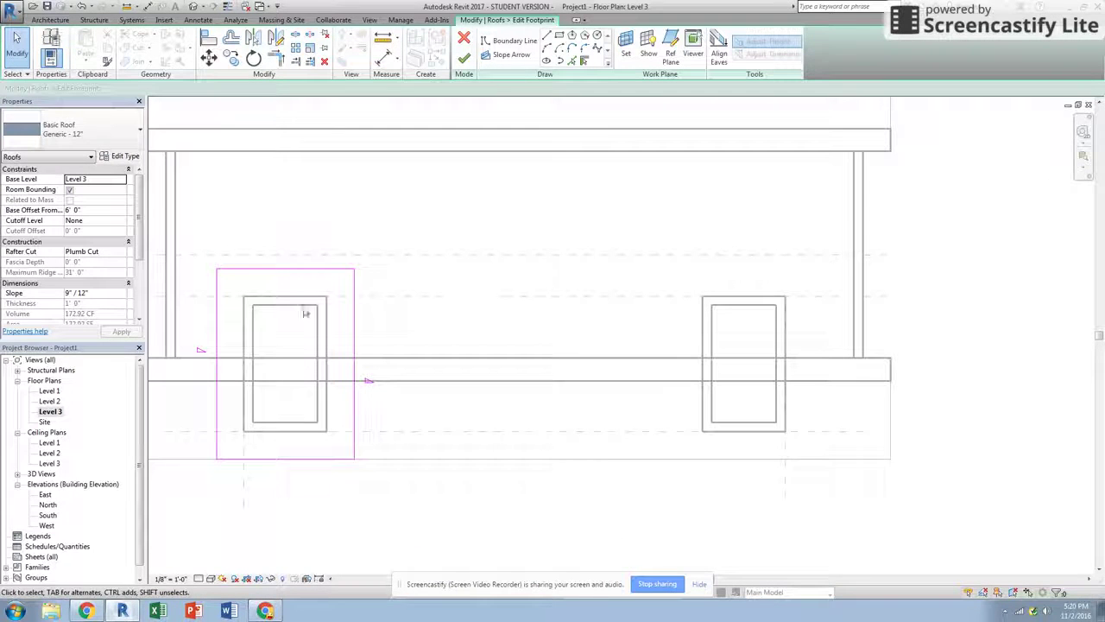
{"action": "left_click", "coordinate": [286, 268]}
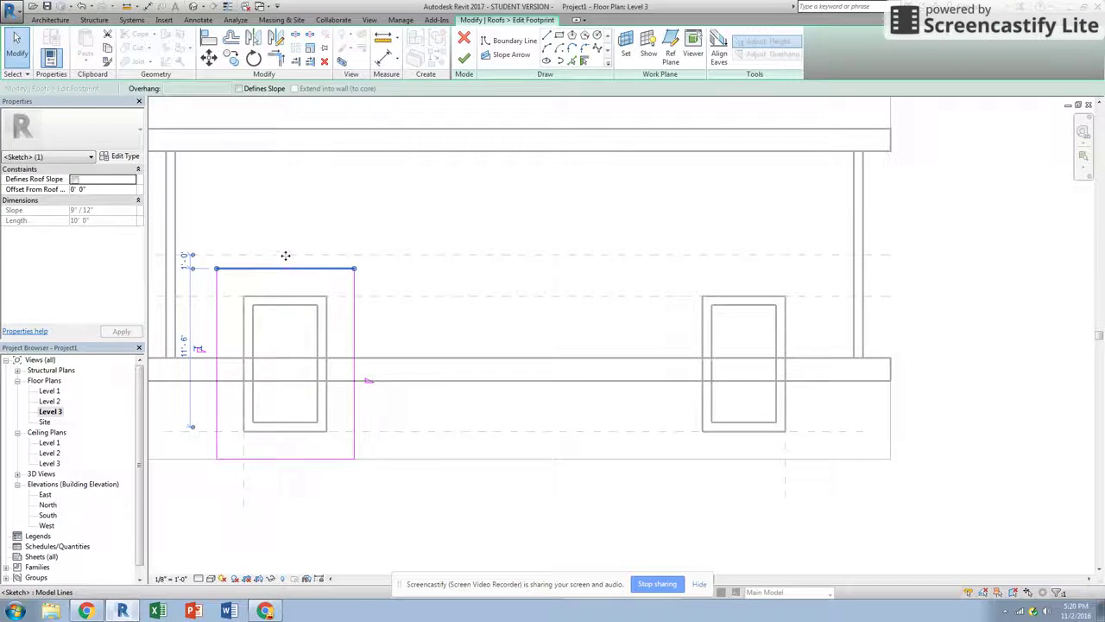
{"action": "left_click_drag", "start_coordinate": [285, 256], "coordinate": [288, 254]}
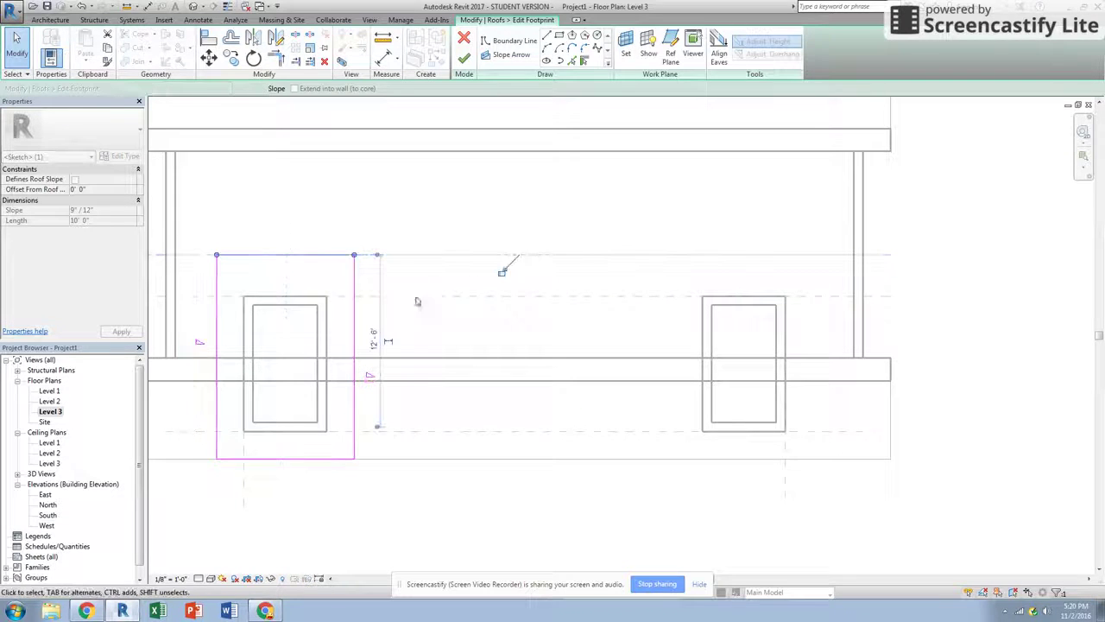
{"action": "left_click", "coordinate": [464, 58]}
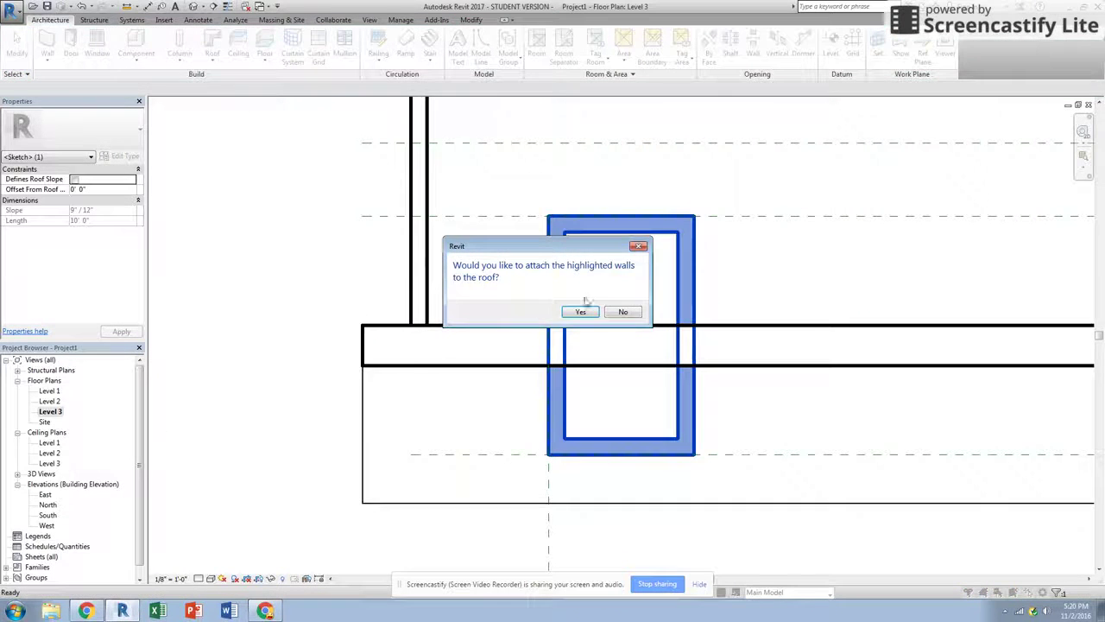
{"action": "left_click", "coordinate": [618, 313]}
Pan the Level 3 plan to centre the left dormer.
{"action": "scroll", "coordinate": [613, 316], "scroll_direction": "down", "scroll_amount": 3}
{"action": "middle_click_drag", "start_coordinate": [597, 340], "coordinate": [291, 331]}
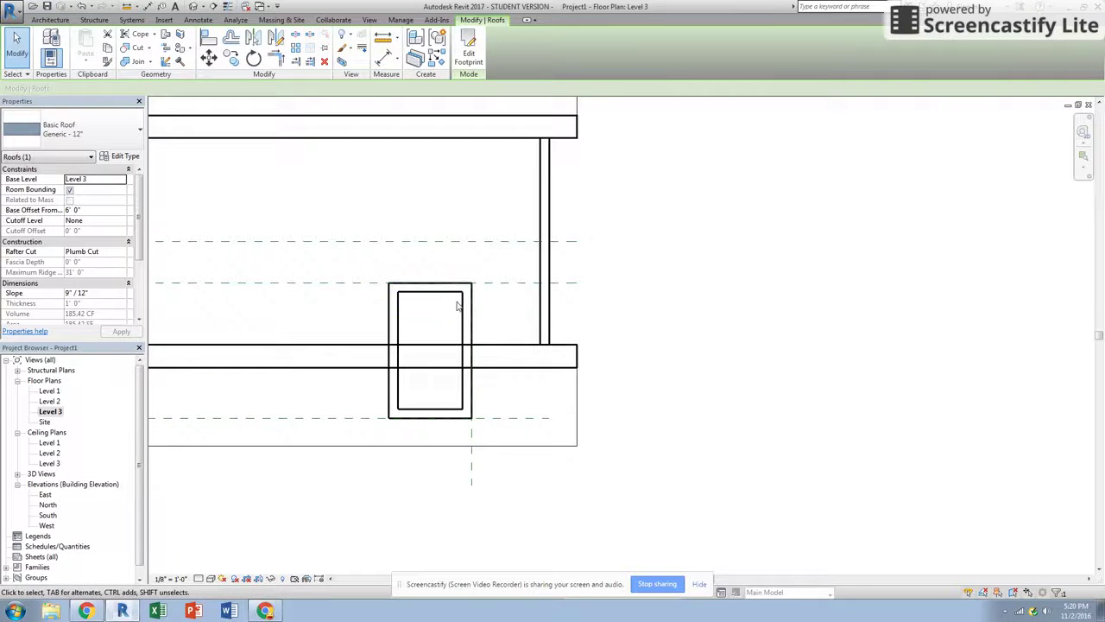
{"action": "left_click", "coordinate": [48, 412]}
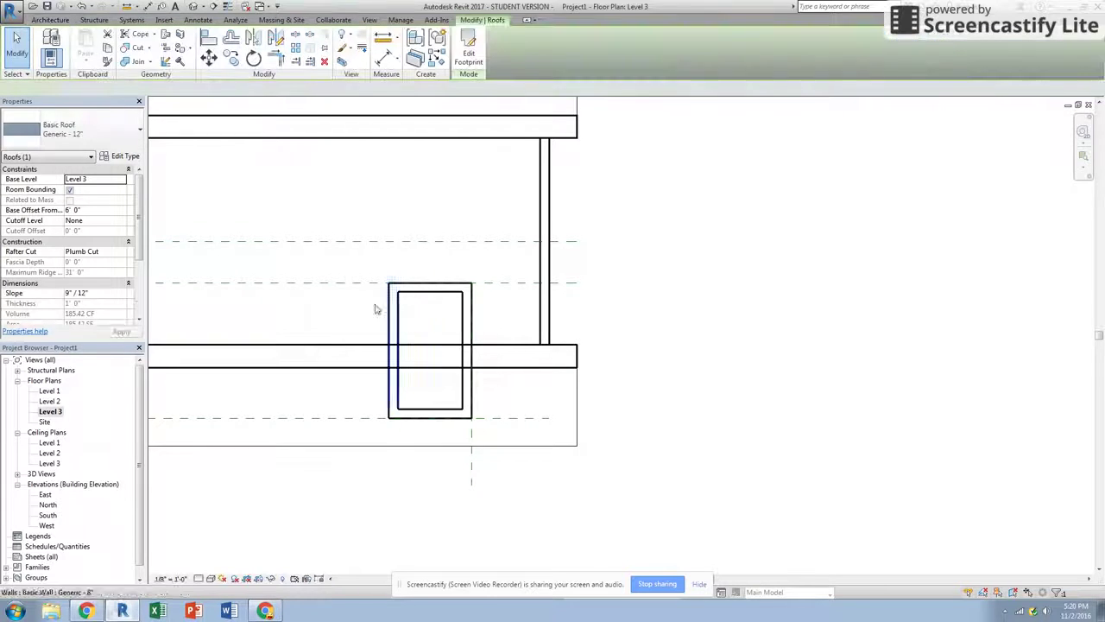
In the default 3D view, select all four dormer walls and attach their tops to the dormer roof.
{"action": "left_click", "coordinate": [194, 7]}
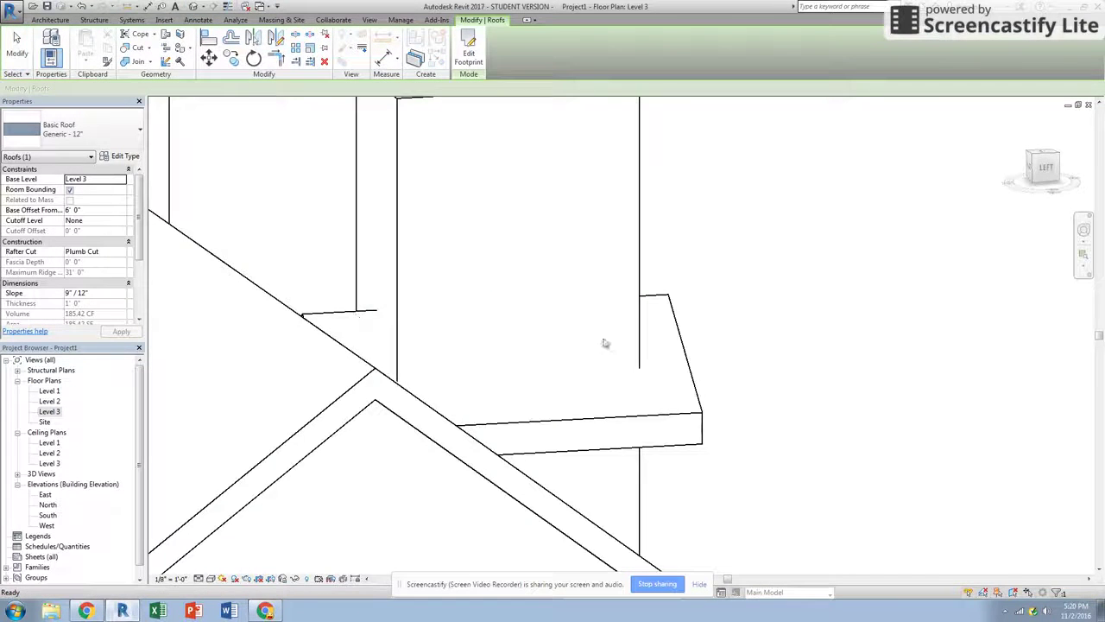
{"action": "middle_click_drag", "start_coordinate": [604, 340], "coordinate": [507, 339]}
{"action": "scroll", "coordinate": [390, 340], "scroll_direction": "down", "scroll_amount": 8}
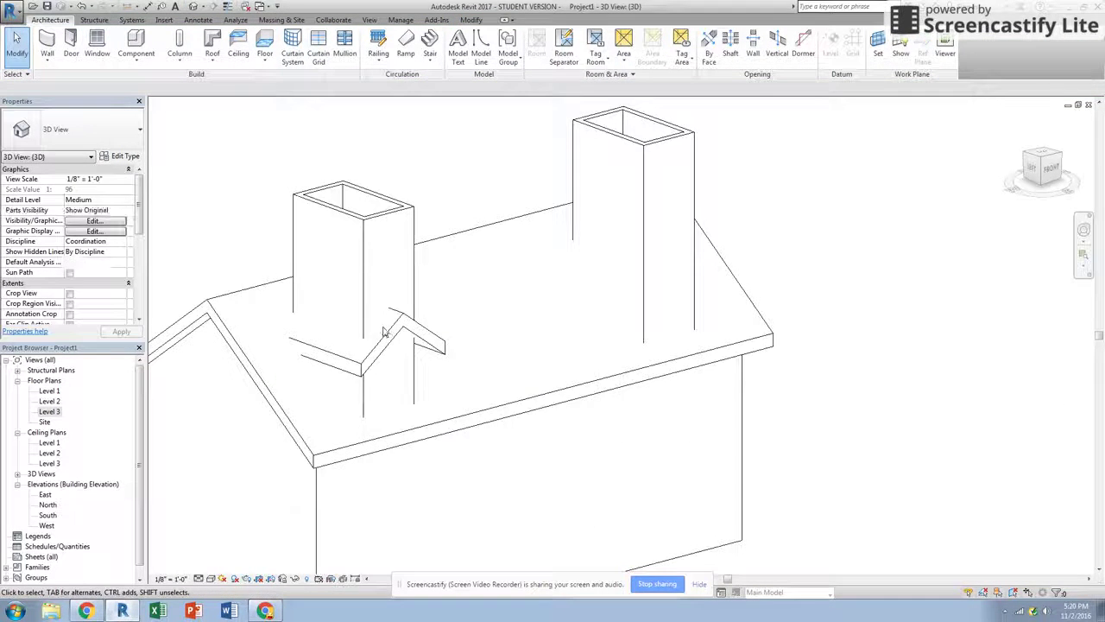
{"action": "left_click_drag", "start_coordinate": [367, 261], "coordinate": [300, 265]}
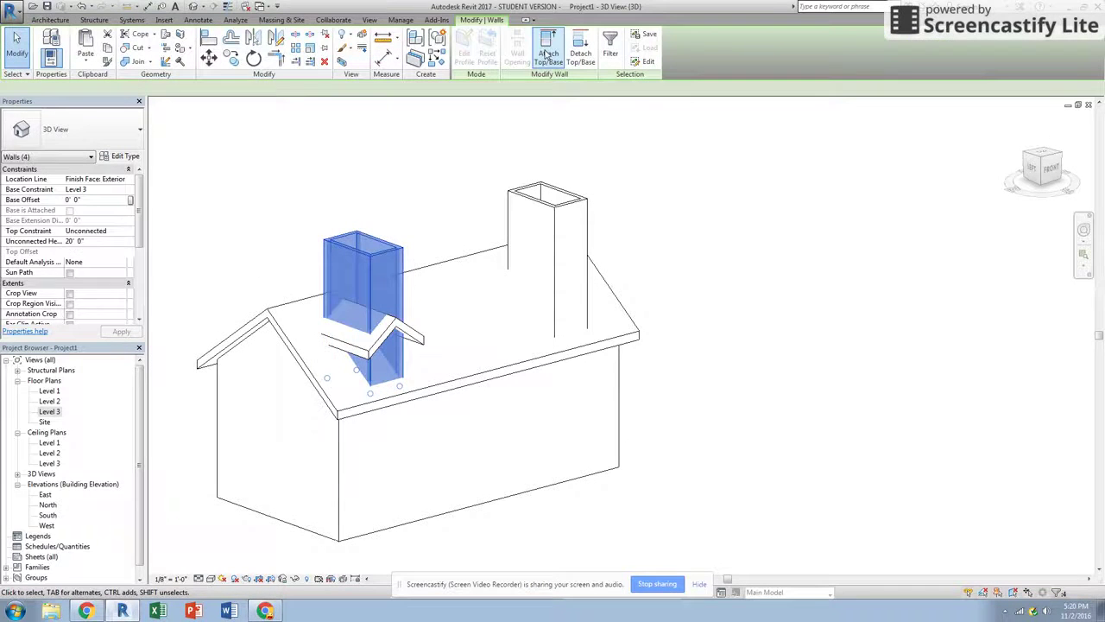
{"action": "left_click", "coordinate": [374, 343]}
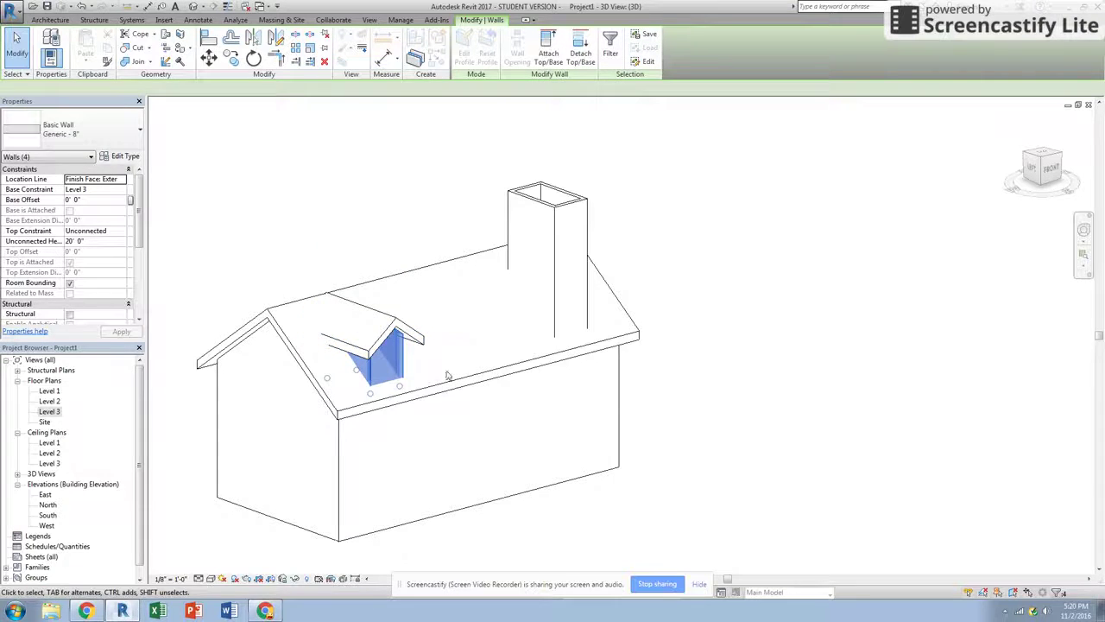
Select the dormer roof and reopen its footprint sketch for editing.
{"action": "middle_click_drag", "start_coordinate": [440, 298], "coordinate": [503, 419], "text": "shift"}
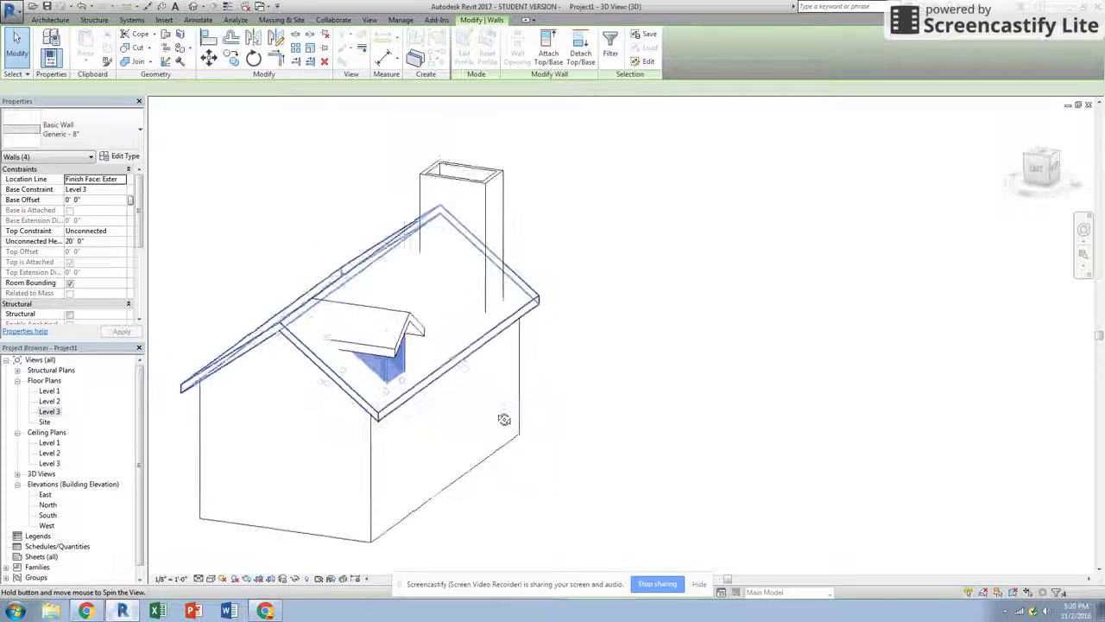
{"action": "scroll", "coordinate": [358, 322], "scroll_direction": "up", "scroll_amount": 5}
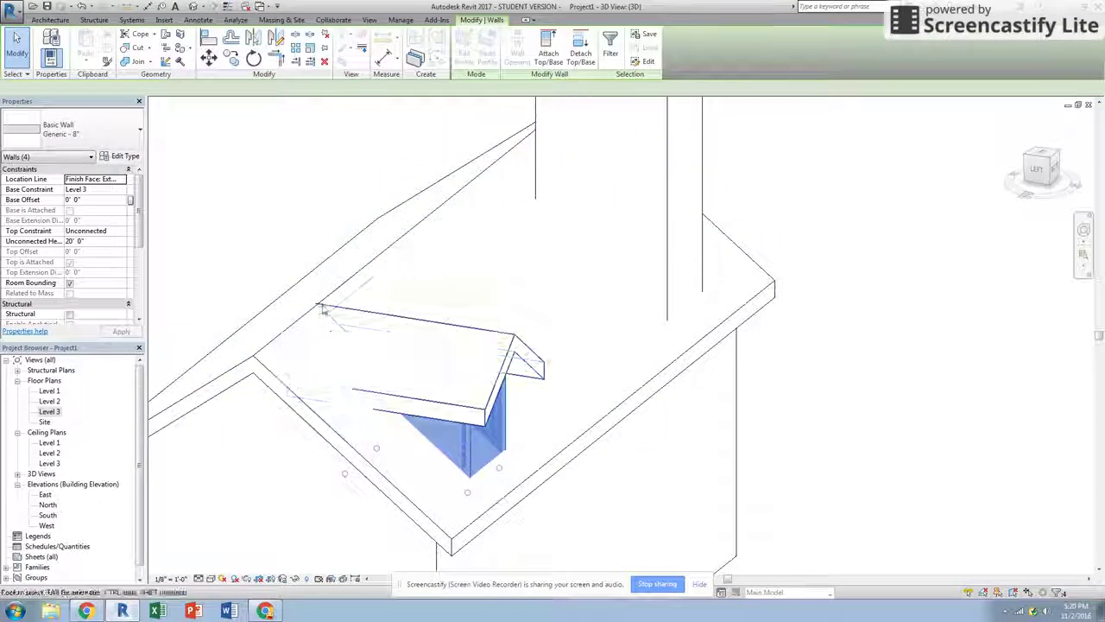
{"action": "scroll", "coordinate": [342, 311], "scroll_direction": "up", "scroll_amount": 4}
{"action": "left_click", "coordinate": [403, 339]}
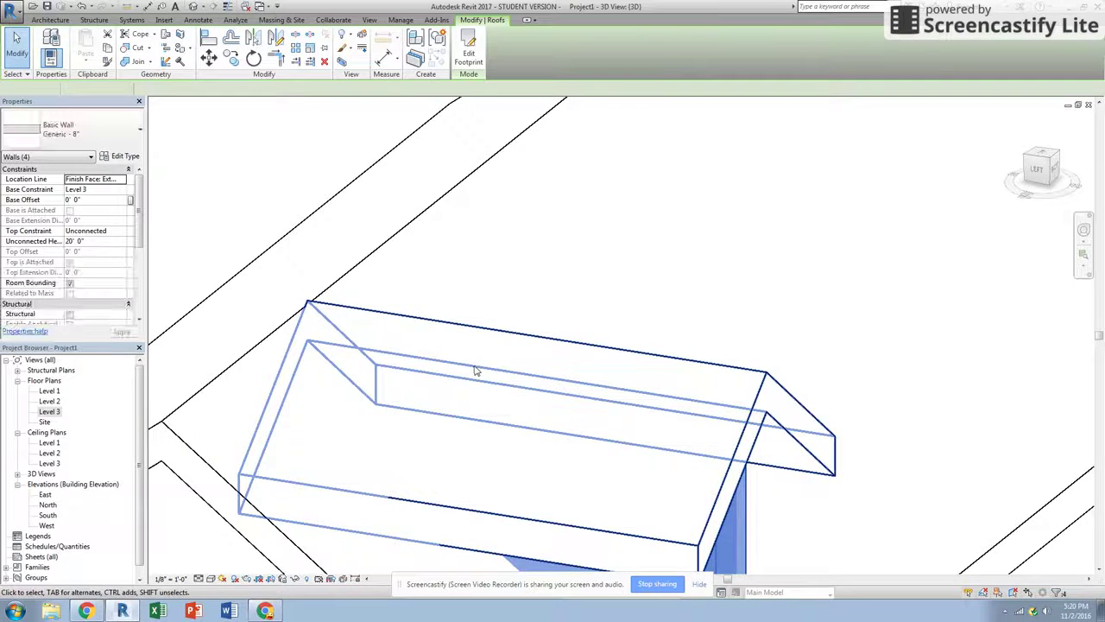
{"action": "middle_click_drag", "start_coordinate": [533, 370], "coordinate": [459, 143], "text": "shift"}
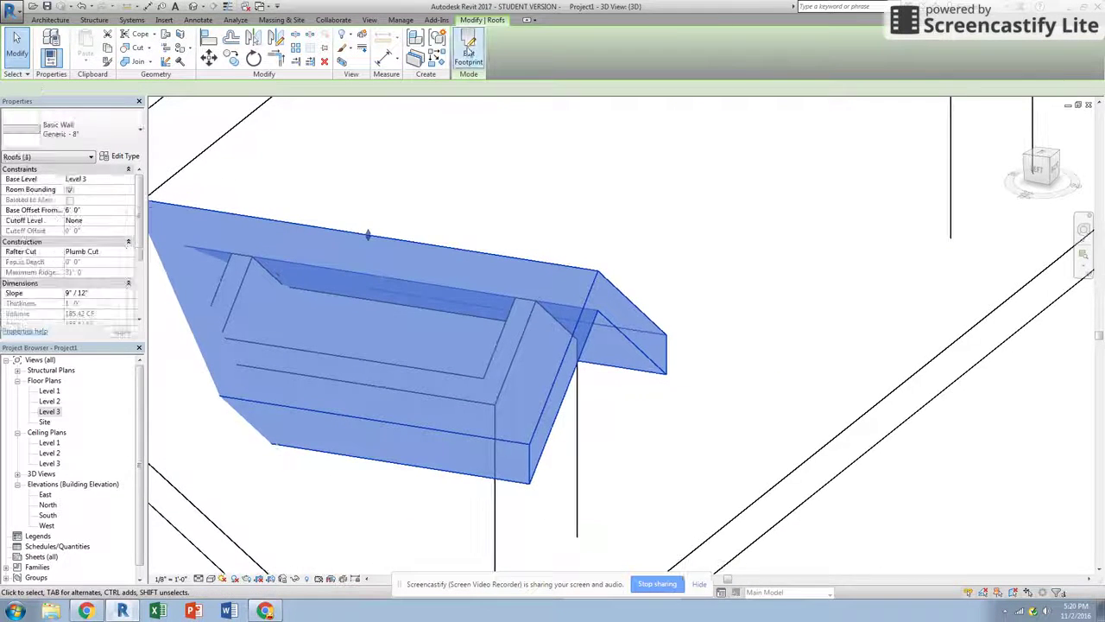
{"action": "left_click", "coordinate": [469, 48]}
Set the front and opposite footprint lines to a 4"/12" slope and finish the roof.
{"action": "scroll", "coordinate": [378, 505], "scroll_direction": "down", "scroll_amount": 5}
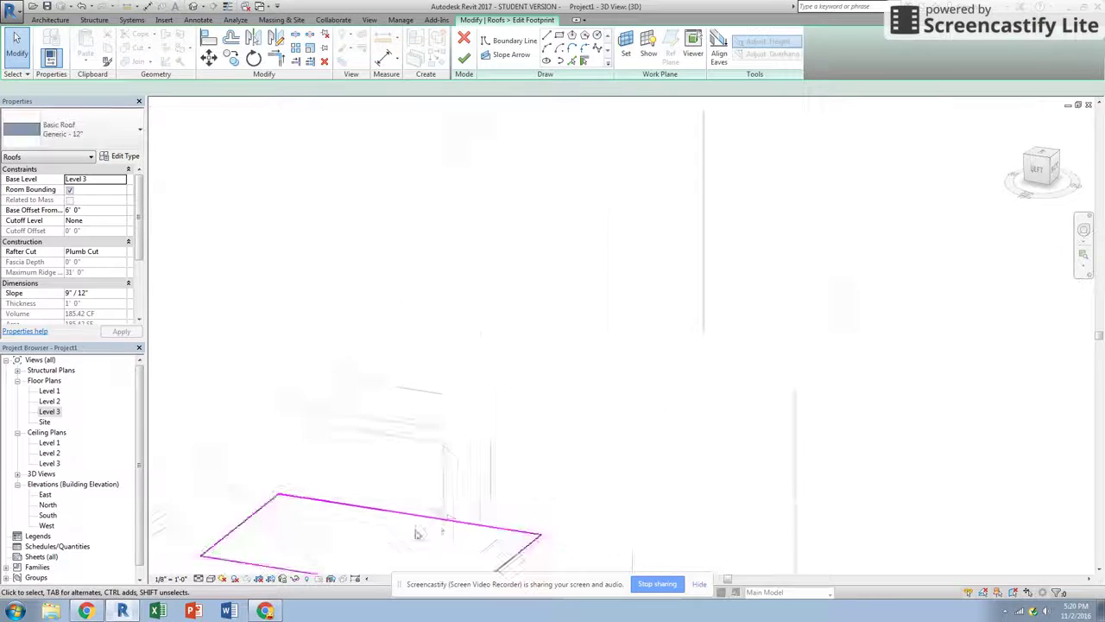
{"action": "left_click", "coordinate": [381, 512]}
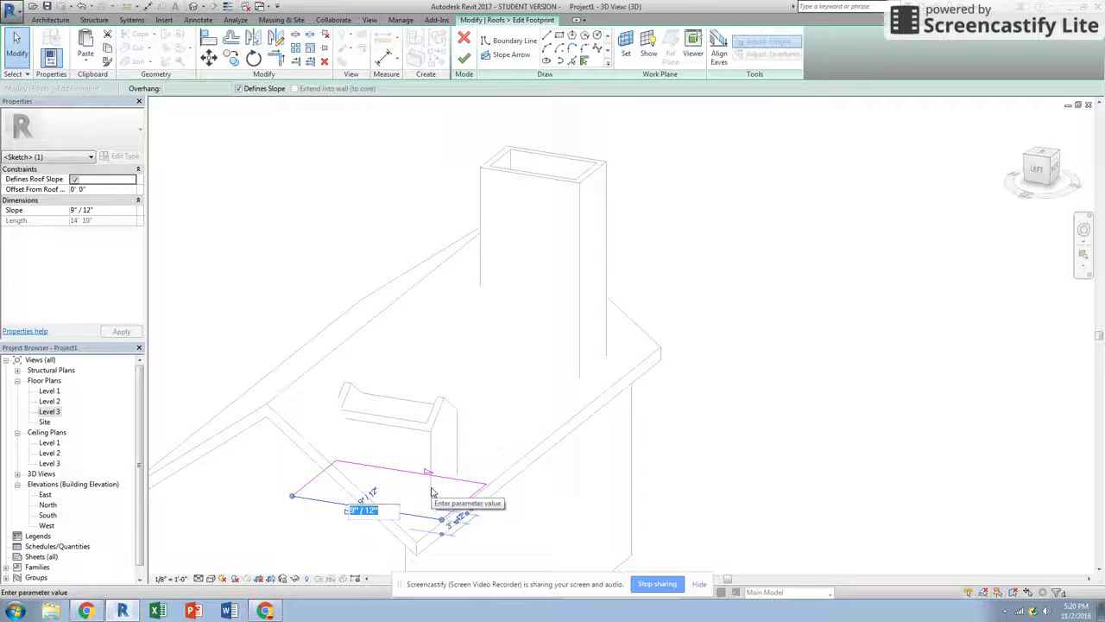
{"action": "type", "text": "4"}
{"action": "key", "text": "Return"}
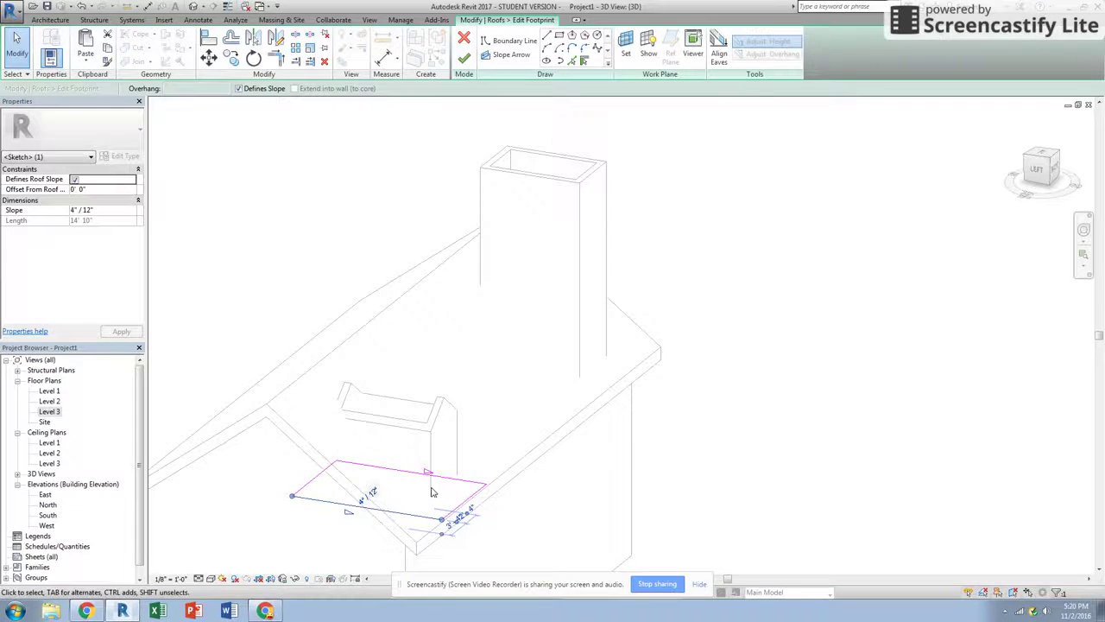
{"action": "left_click", "coordinate": [432, 475]}
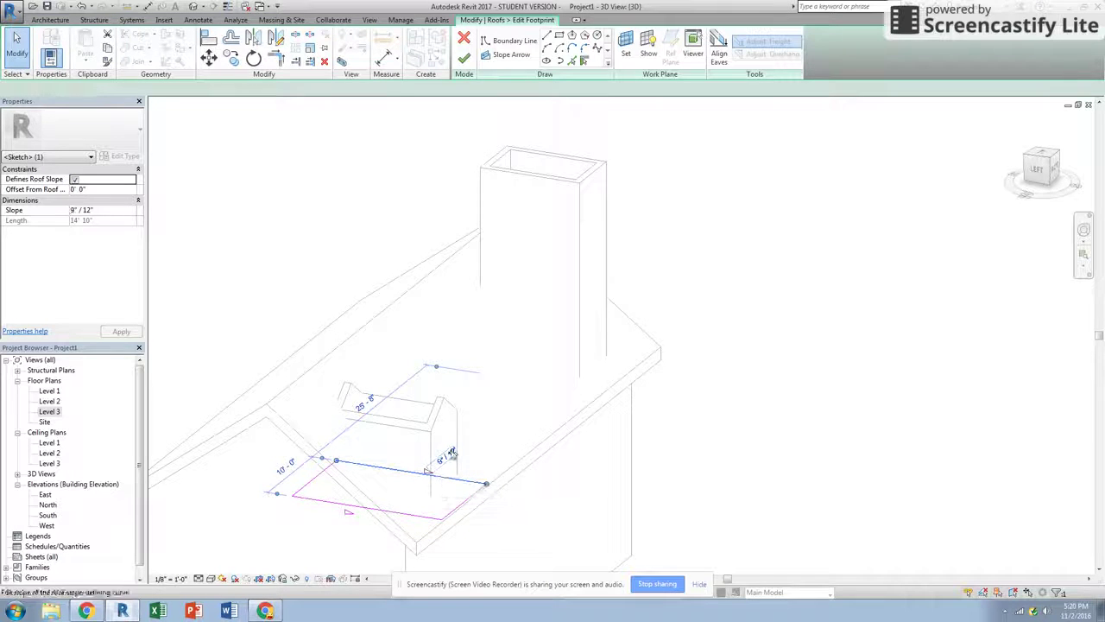
{"action": "left_click", "coordinate": [445, 456]}
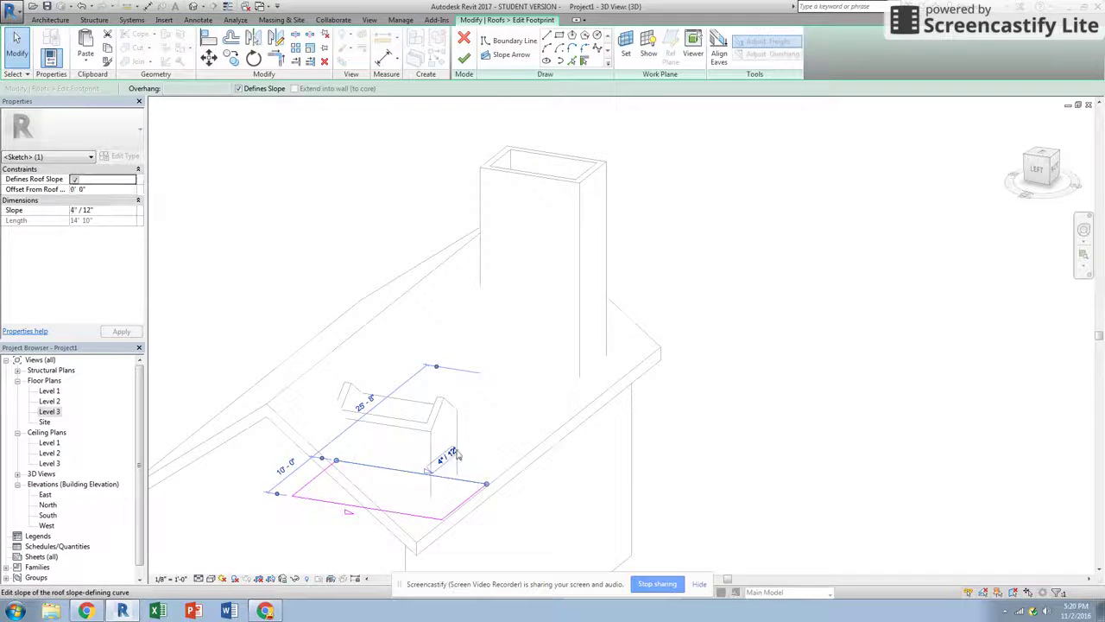
{"action": "left_click", "coordinate": [463, 62]}
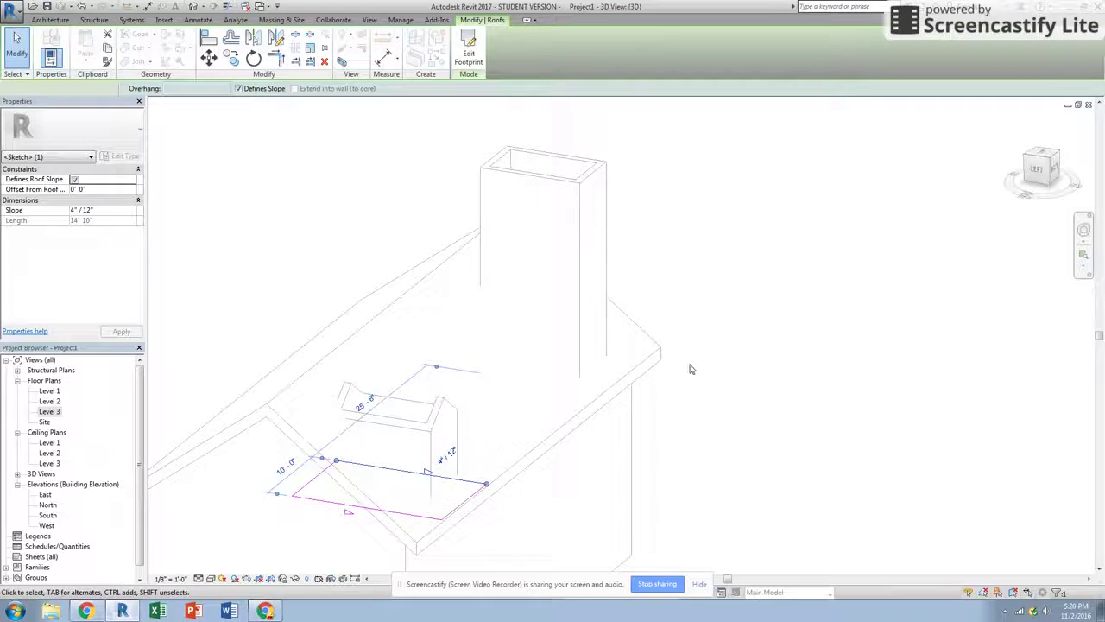
From a left-side 3D view, open the dormer side wall's profile, accepting removal of its attachments.
{"action": "middle_click_drag", "start_coordinate": [701, 381], "coordinate": [752, 429], "text": "shift"}
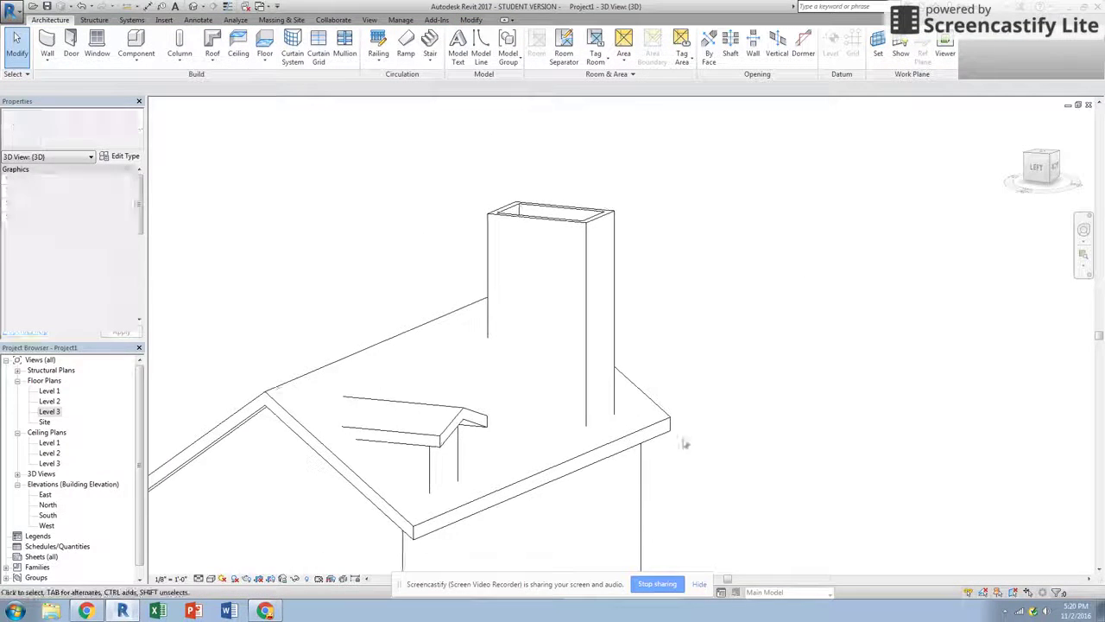
{"action": "scroll", "coordinate": [475, 449], "scroll_direction": "up", "scroll_amount": 3}
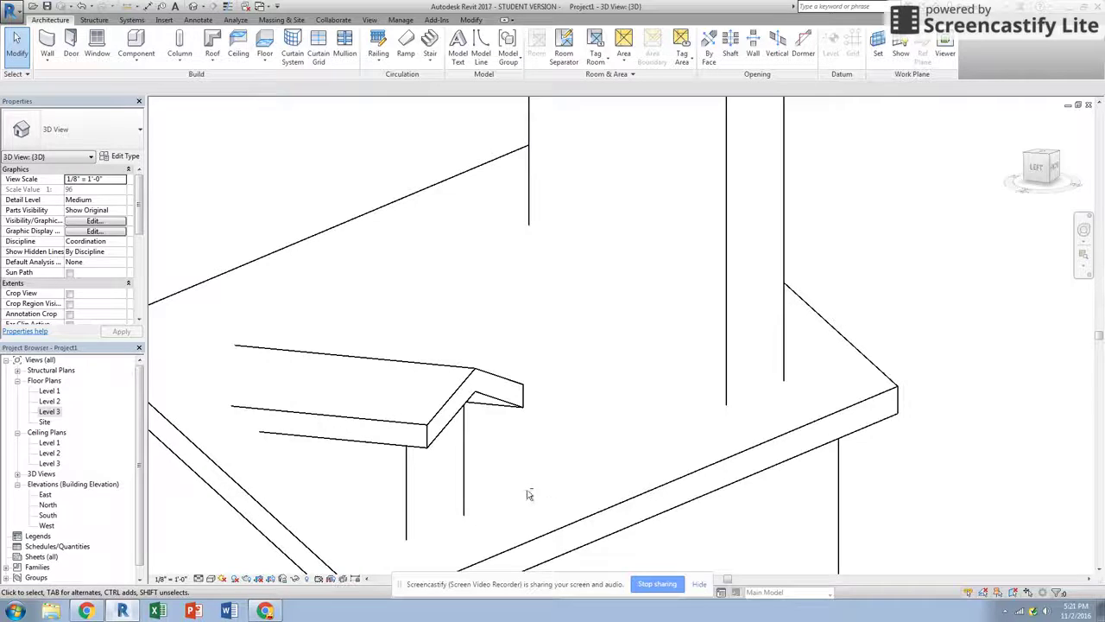
{"action": "middle_click_drag", "start_coordinate": [530, 494], "coordinate": [449, 449], "text": "shift"}
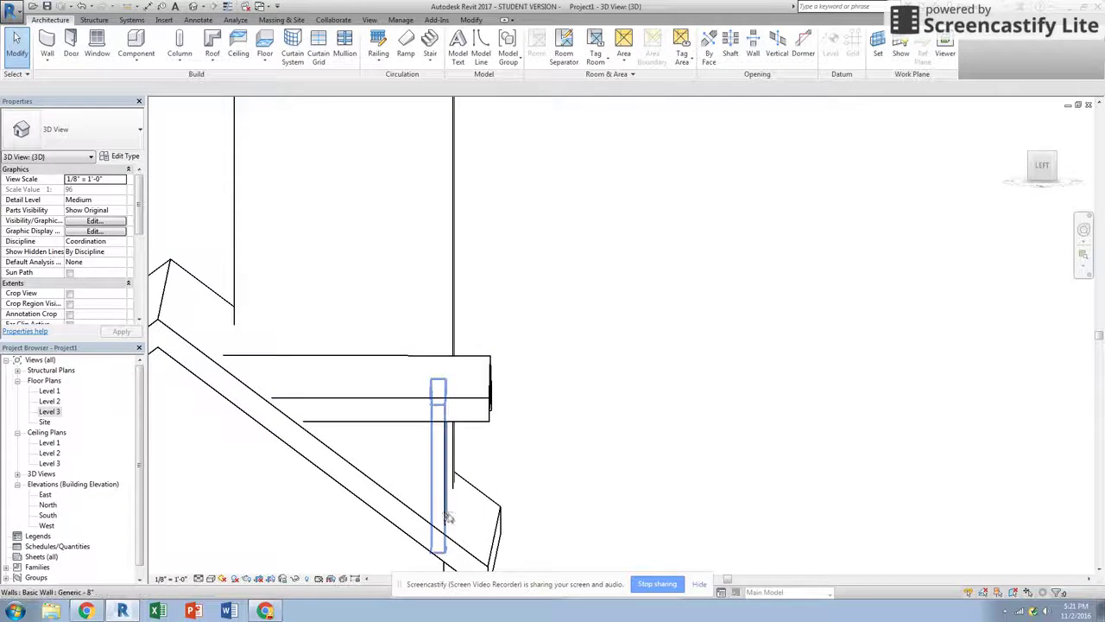
{"action": "left_click", "coordinate": [431, 431]}
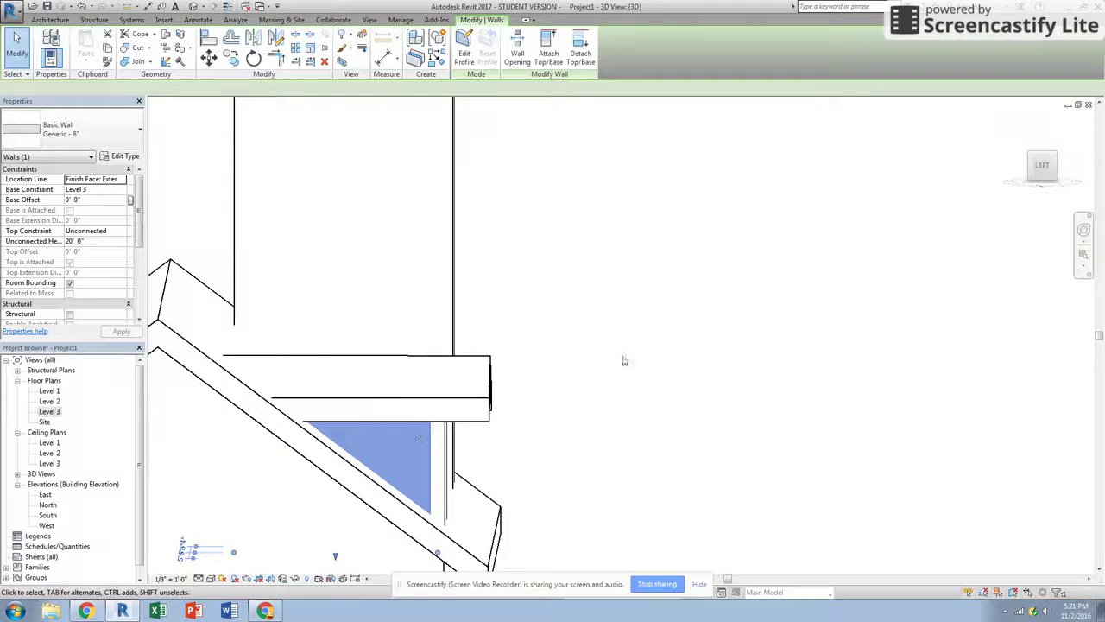
{"action": "middle_click_drag", "start_coordinate": [598, 267], "coordinate": [653, 149]}
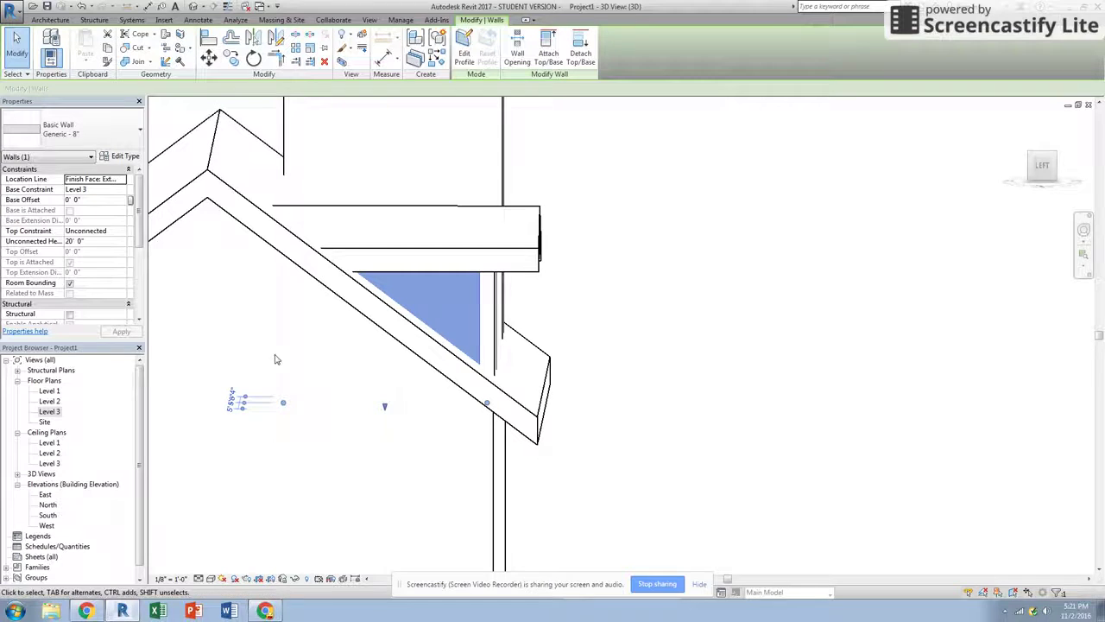
{"action": "left_click", "coordinate": [465, 44]}
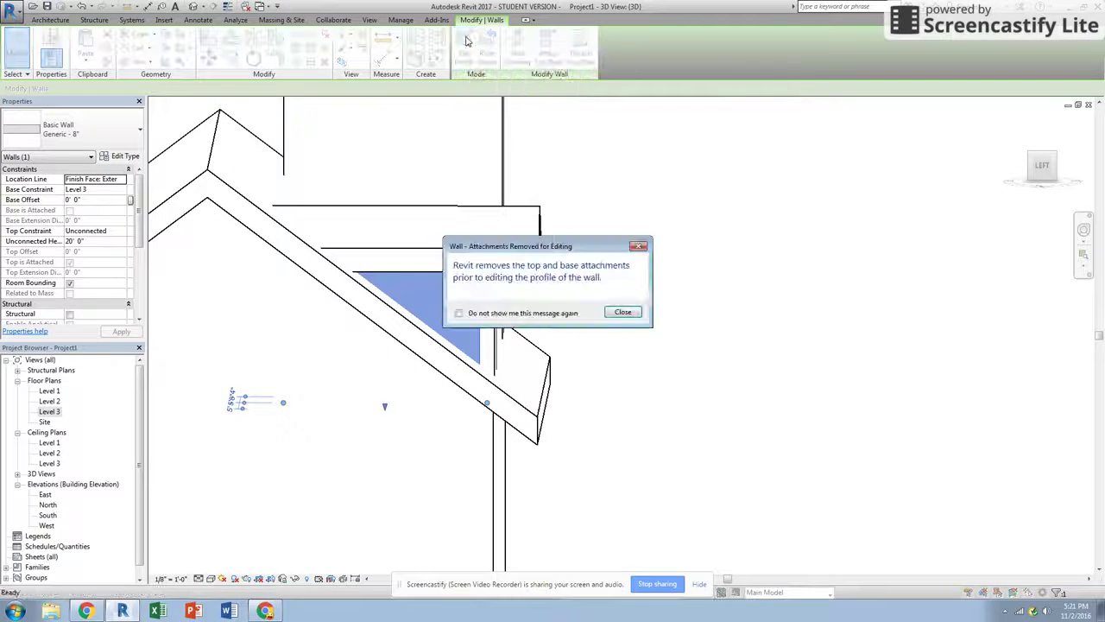
{"action": "left_click", "coordinate": [629, 316]}
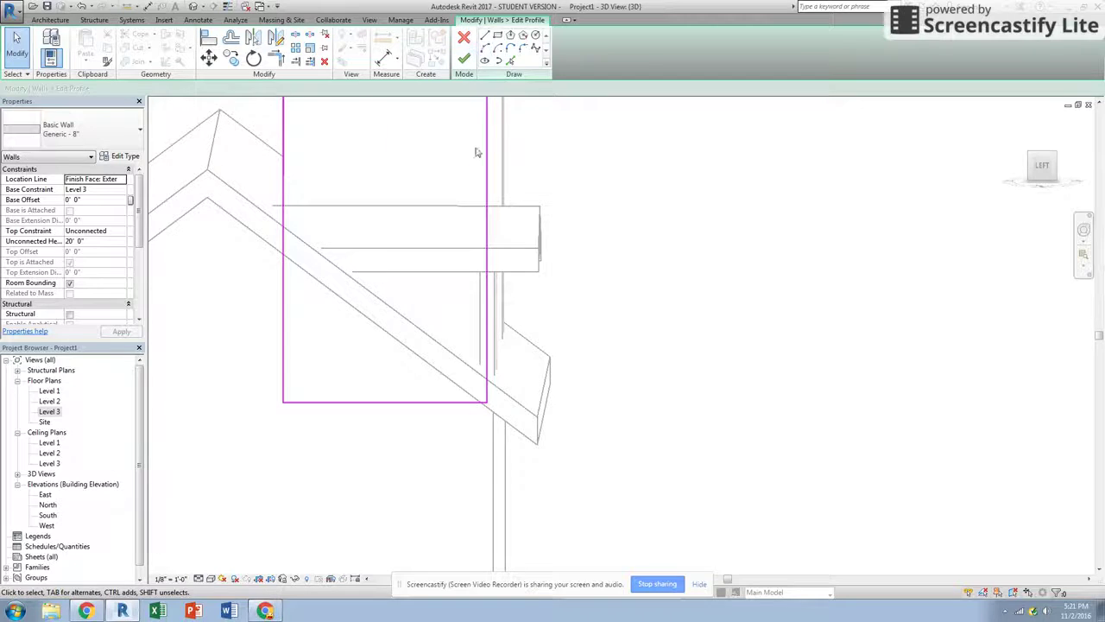
Drag the profile's right and left vertical edges down toward the roof, cancelling the rejected constraint change.
{"action": "scroll", "coordinate": [475, 152], "scroll_direction": "down", "scroll_amount": 5}
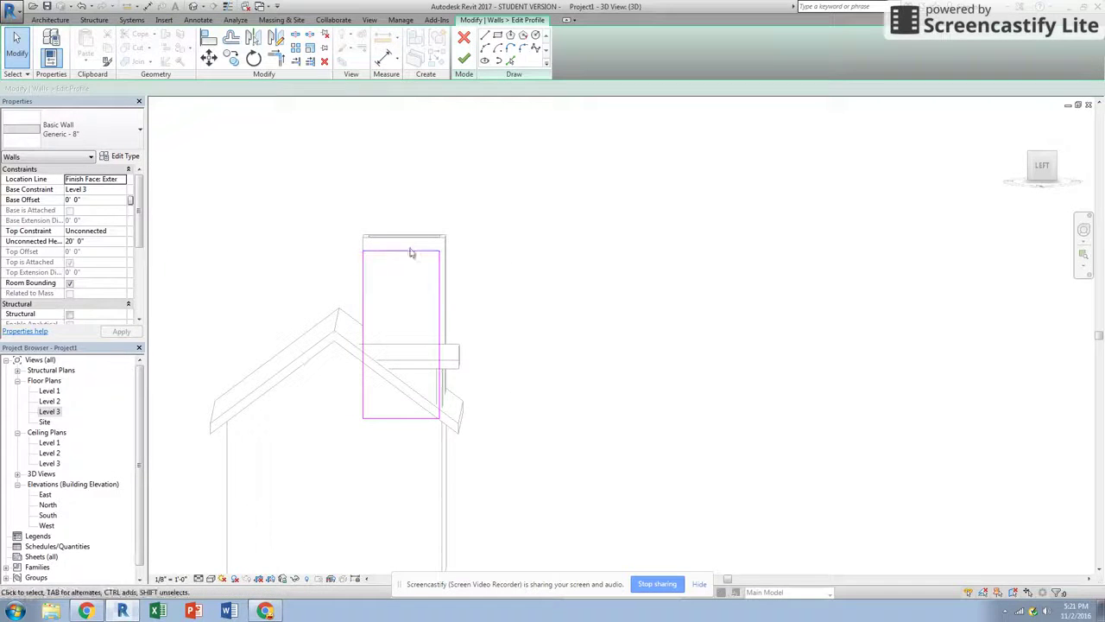
{"action": "left_click", "coordinate": [412, 252]}
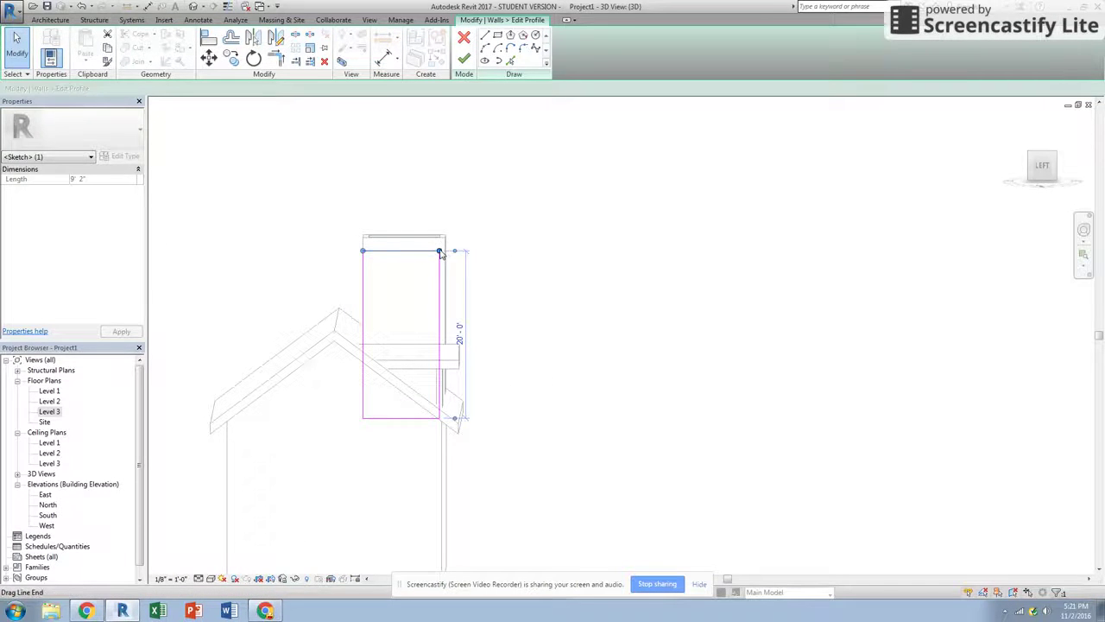
{"action": "left_click", "coordinate": [439, 267]}
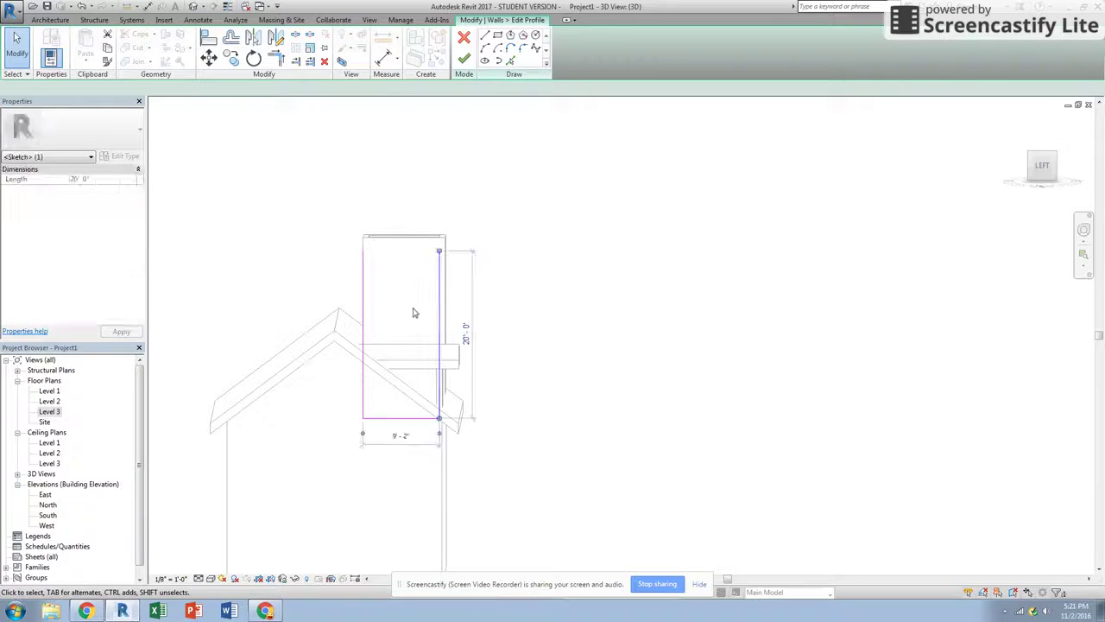
{"action": "left_click_drag", "start_coordinate": [440, 252], "coordinate": [440, 369]}
{"action": "scroll", "coordinate": [439, 370], "scroll_direction": "up", "scroll_amount": 3}
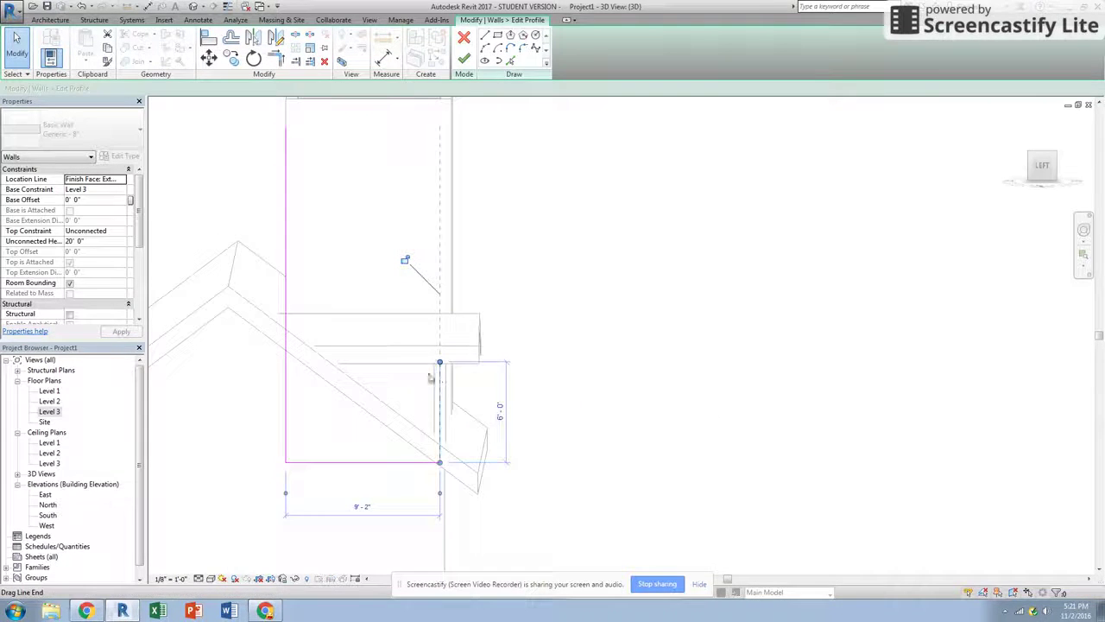
{"action": "left_click", "coordinate": [287, 138]}
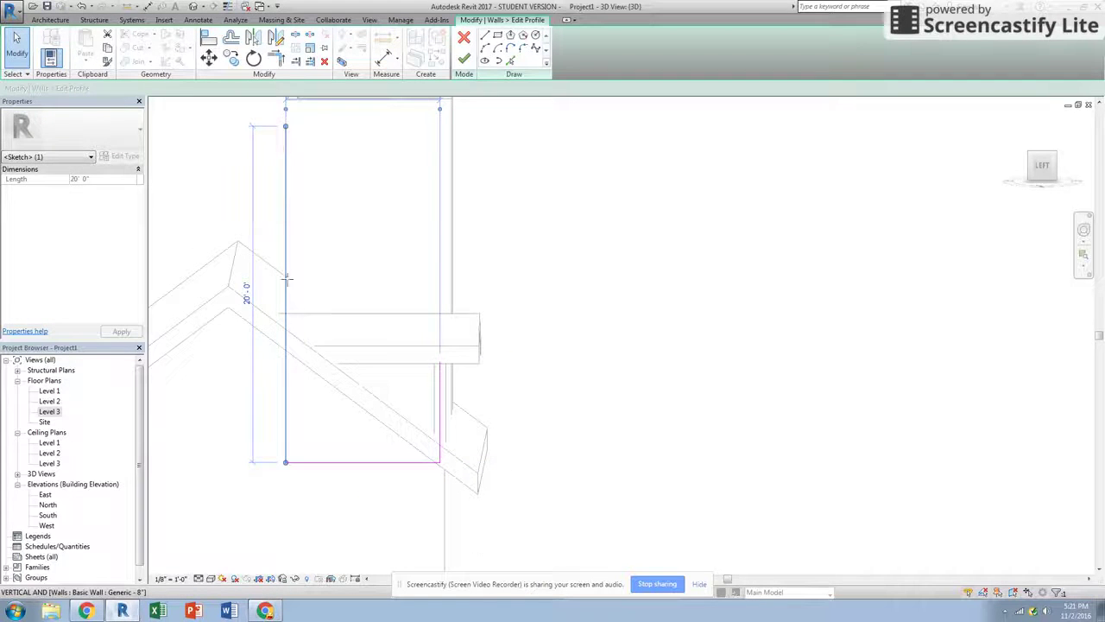
{"action": "mouse_move", "coordinate": [288, 278]}
{"action": "left_mouse_down"}
{"action": "mouse_move", "coordinate": [286, 378]}
{"action": "mouse_move", "coordinate": [340, 461]}
{"action": "mouse_move", "coordinate": [285, 469]}
{"action": "mouse_move", "coordinate": [331, 360]}
{"action": "mouse_move", "coordinate": [340, 364]}
{"action": "left_mouse_up"}
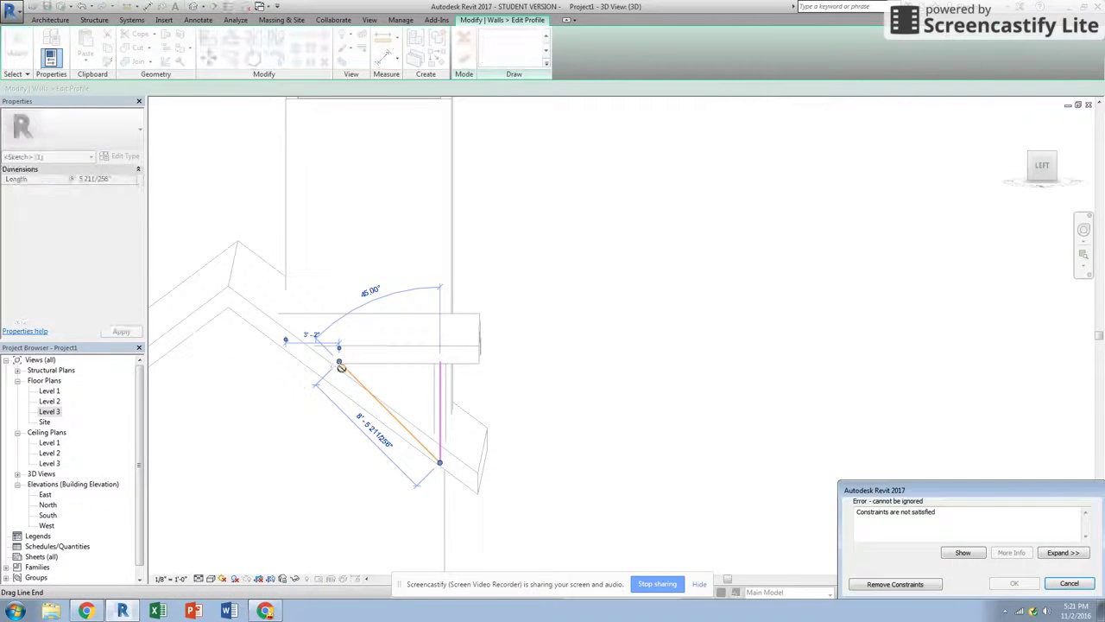
{"action": "key", "text": "Escape"}
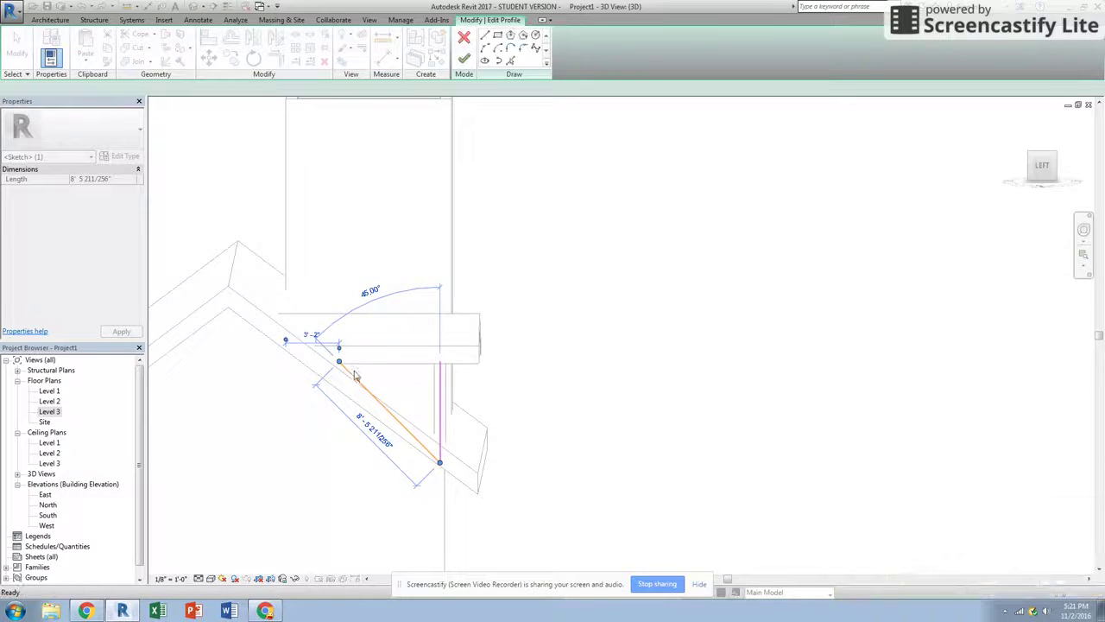
Swing the bottom sketch line into a sloped edge along the roof, removing constraints and snapping its ends.
{"action": "left_click", "coordinate": [304, 457]}
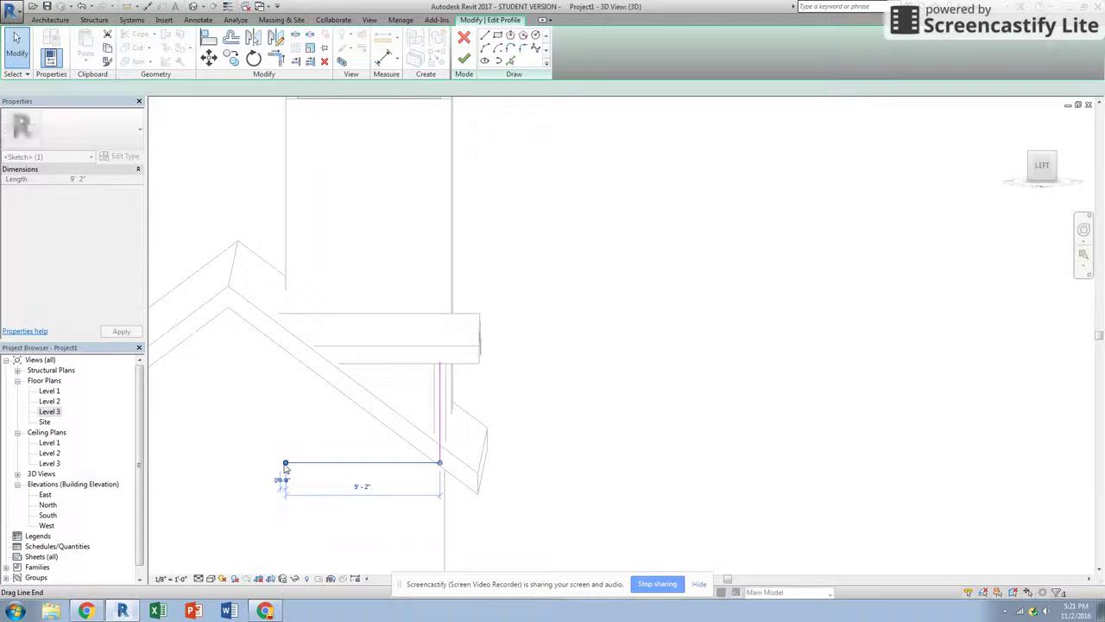
{"action": "left_click_drag", "start_coordinate": [285, 461], "coordinate": [337, 370]}
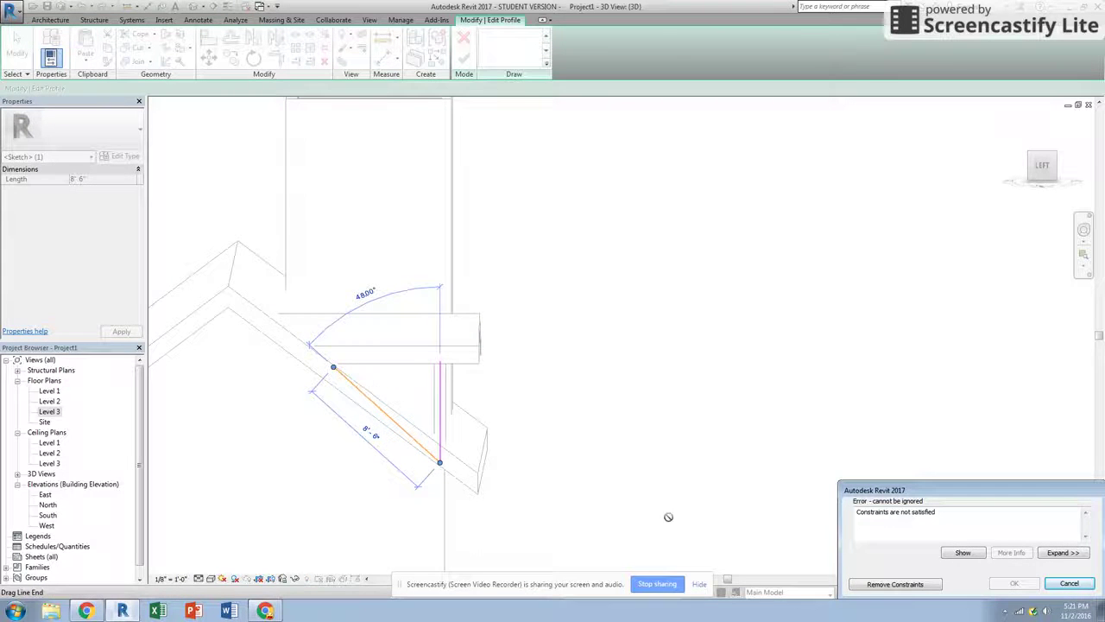
{"action": "left_click", "coordinate": [907, 589]}
{"action": "scroll", "coordinate": [345, 371], "scroll_direction": "up", "scroll_amount": 5}
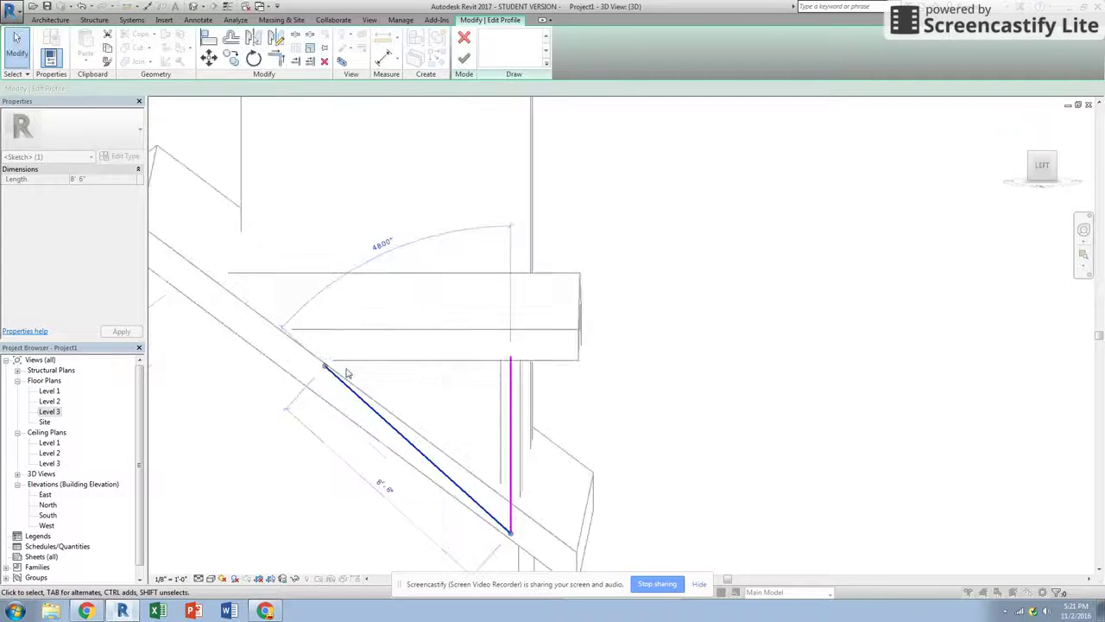
{"action": "middle_click_drag", "start_coordinate": [335, 365], "coordinate": [224, 281]}
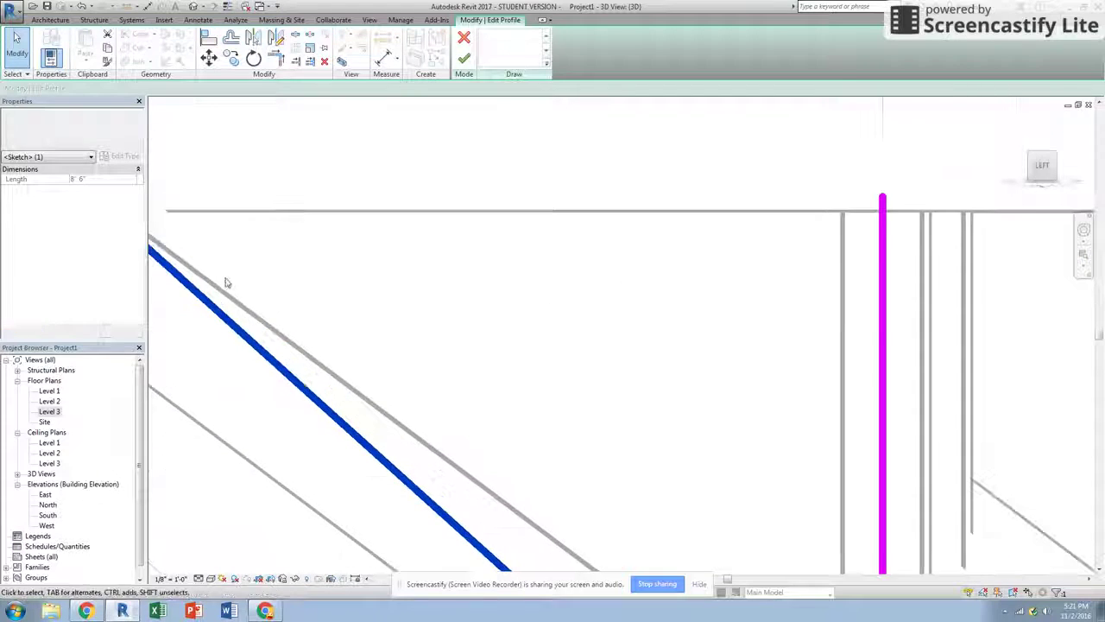
{"action": "scroll", "coordinate": [434, 443], "scroll_direction": "down", "scroll_amount": 3}
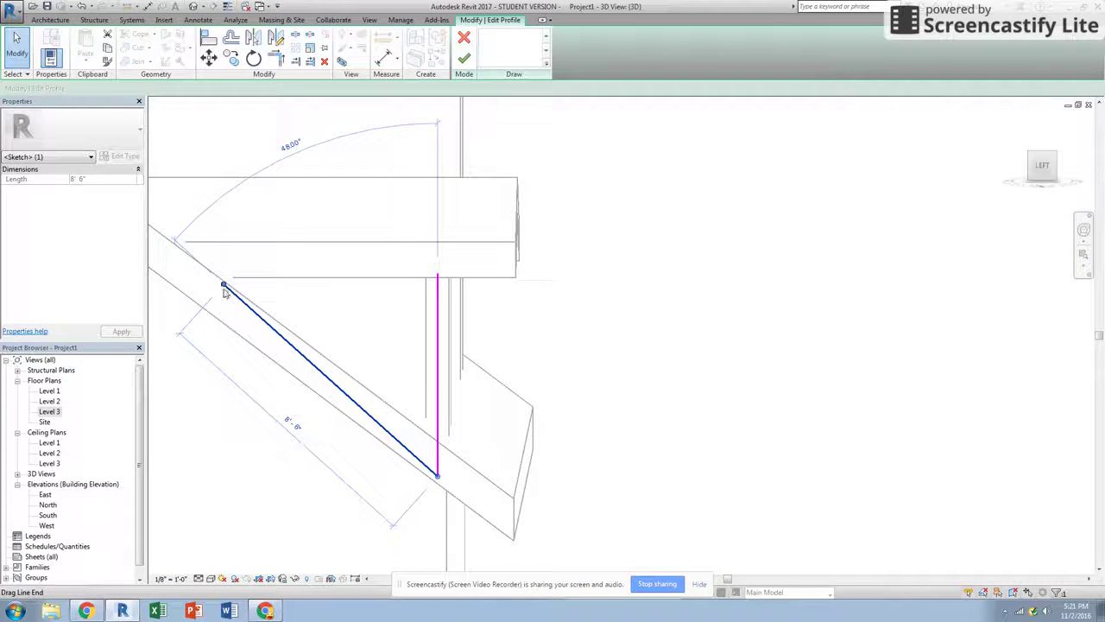
{"action": "left_click_drag", "start_coordinate": [223, 288], "coordinate": [221, 313]}
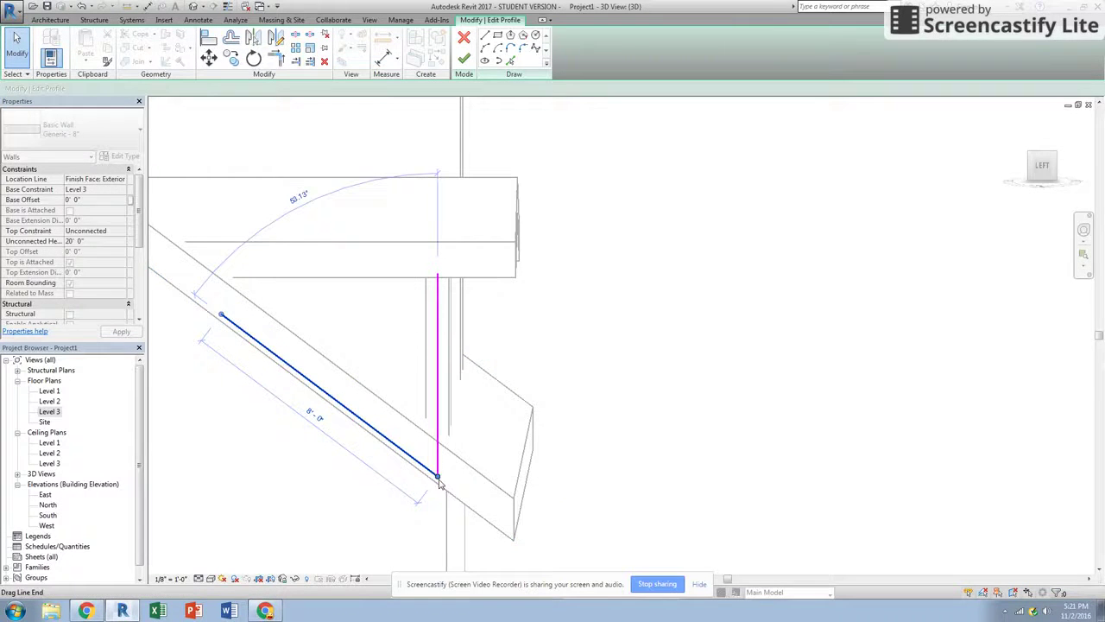
{"action": "left_click_drag", "start_coordinate": [439, 484], "coordinate": [438, 429]}
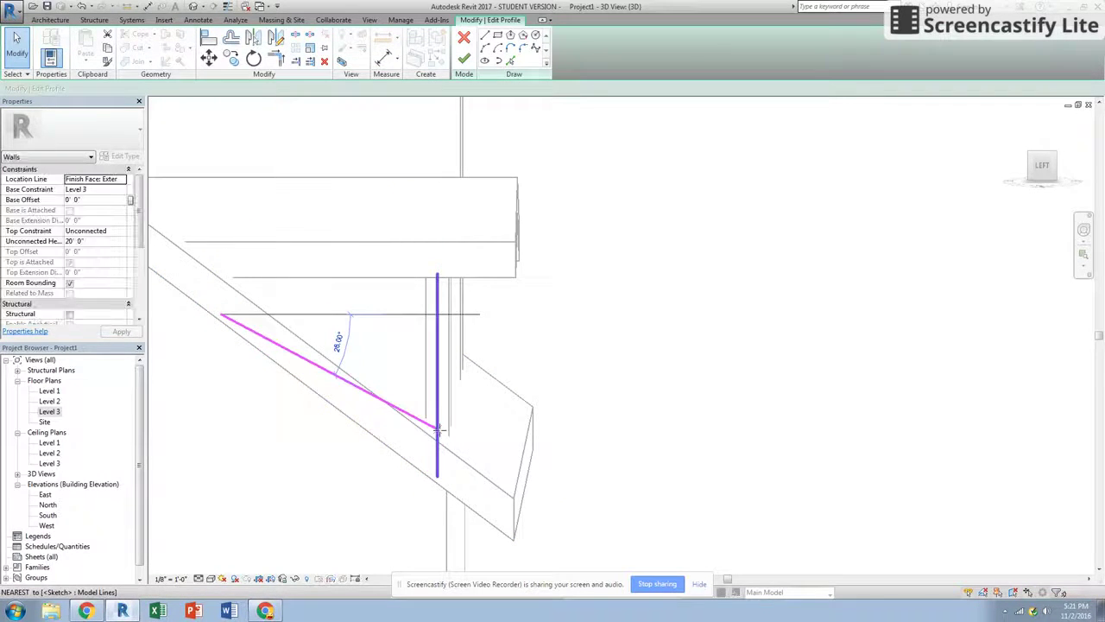
{"action": "mouse_move", "coordinate": [223, 316]}
{"action": "left_mouse_down"}
{"action": "mouse_move", "coordinate": [220, 289]}
{"action": "mouse_move", "coordinate": [233, 278]}
{"action": "left_mouse_up"}
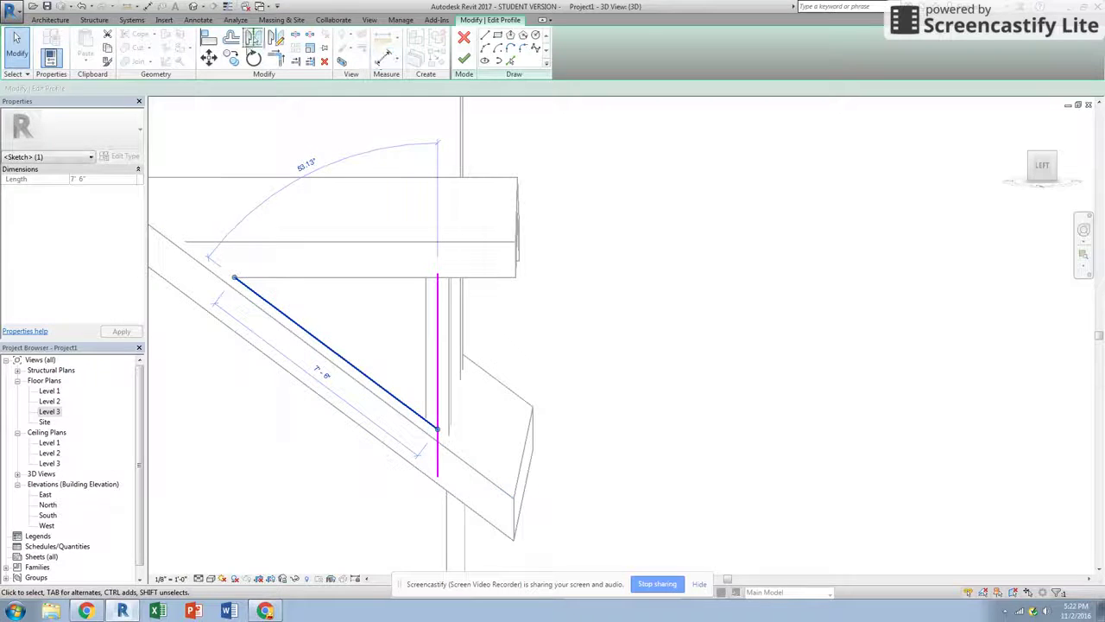
Draw a horizontal top line from the vertical line to the sloped line, then pick it for a corner trim.
{"action": "left_click", "coordinate": [484, 35]}
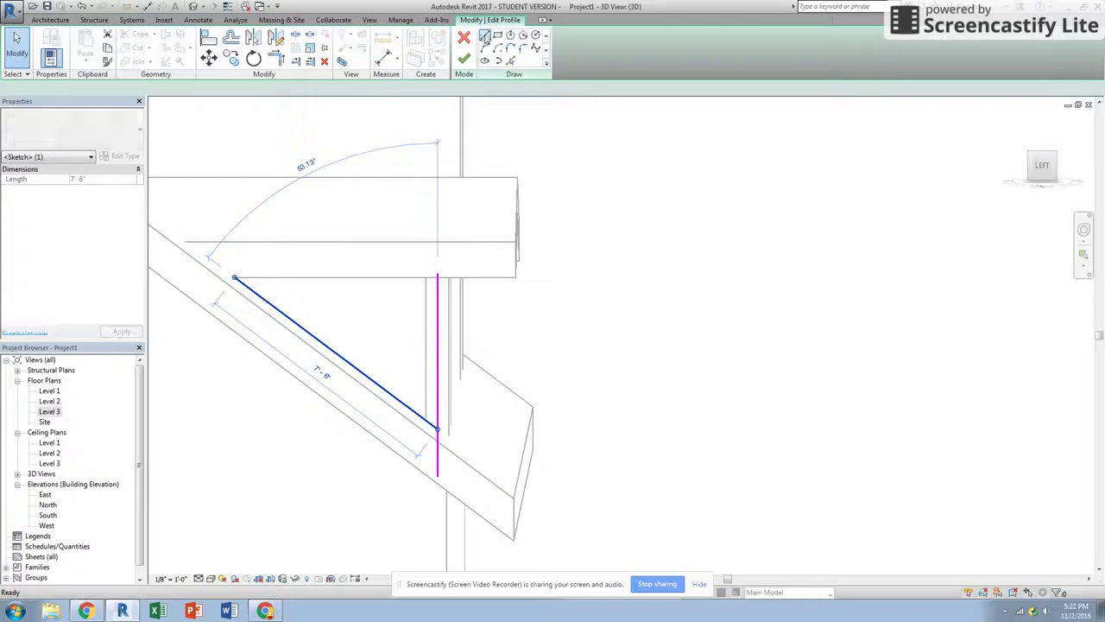
{"action": "left_click", "coordinate": [437, 276]}
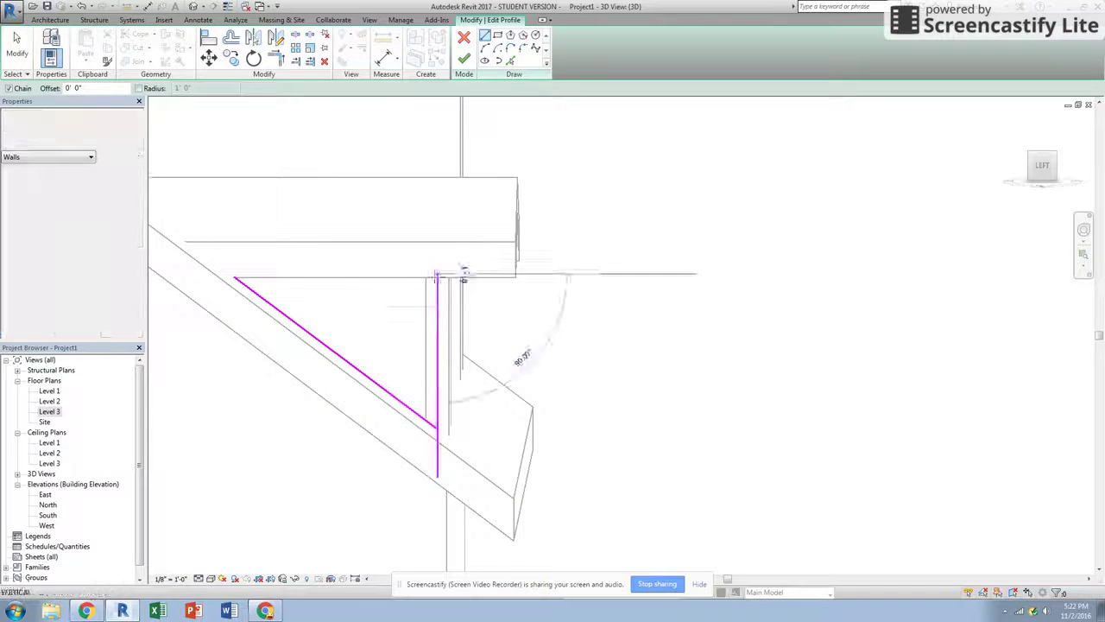
{"action": "left_click", "coordinate": [233, 278]}
{"action": "key", "text": "Escape"}
{"action": "key", "text": "Escape"}
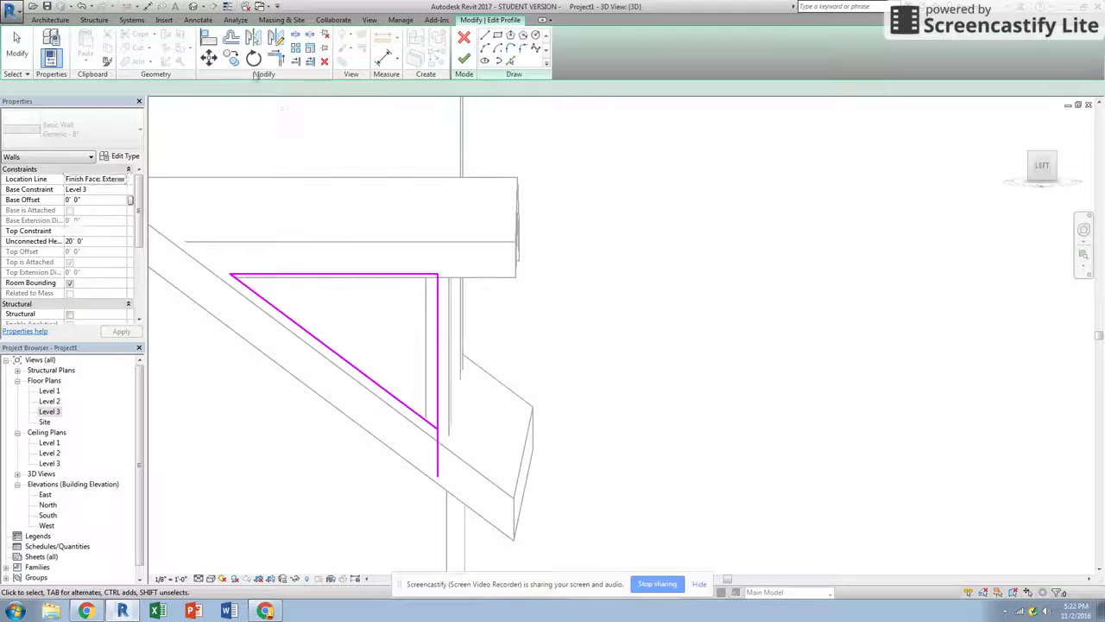
{"action": "left_click", "coordinate": [276, 57]}
{"action": "left_click", "coordinate": [262, 276]}
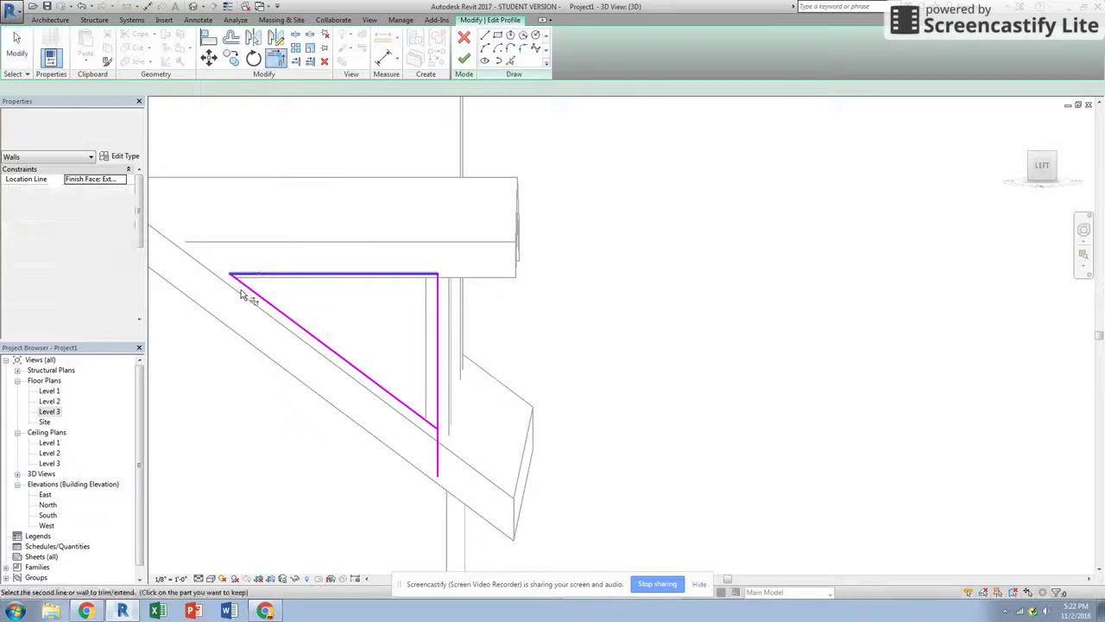
{"action": "left_click", "coordinate": [414, 282]}
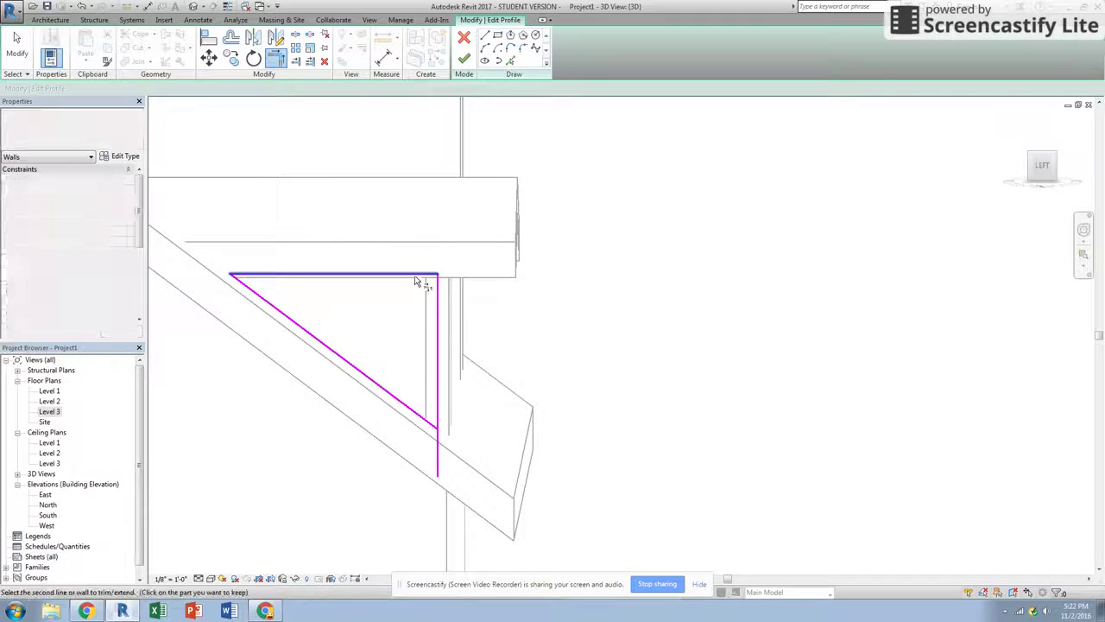
Trim the top and vertical lines into corners, finish the profile, and unjoin the wall from the roof.
{"action": "left_click", "coordinate": [437, 302]}
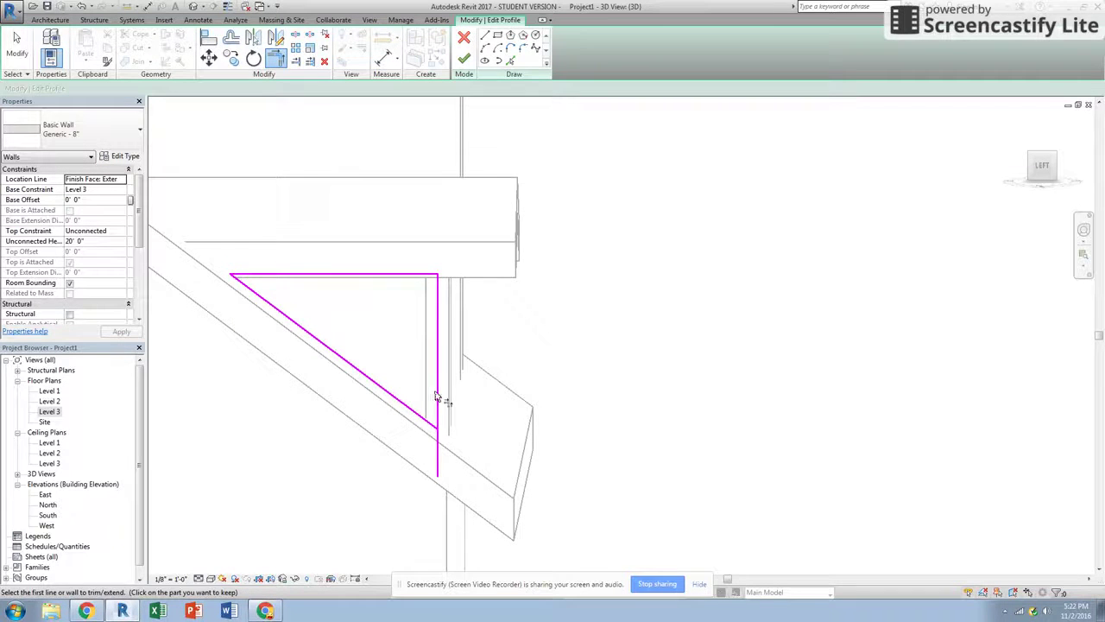
{"action": "left_click", "coordinate": [424, 427]}
{"action": "left_click", "coordinate": [436, 413]}
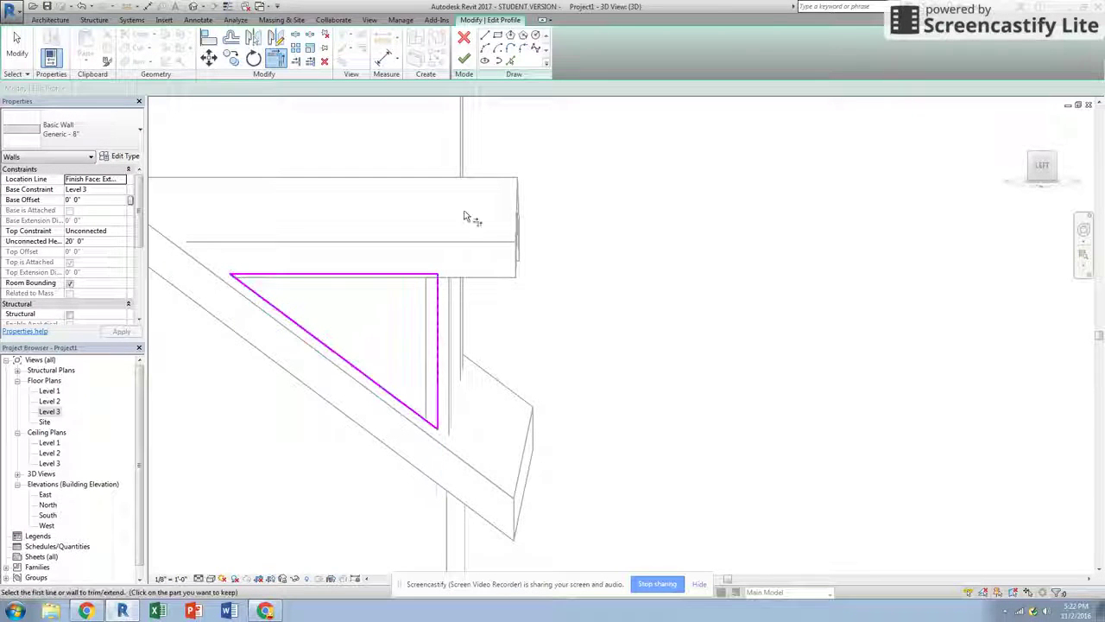
{"action": "left_click", "coordinate": [464, 57]}
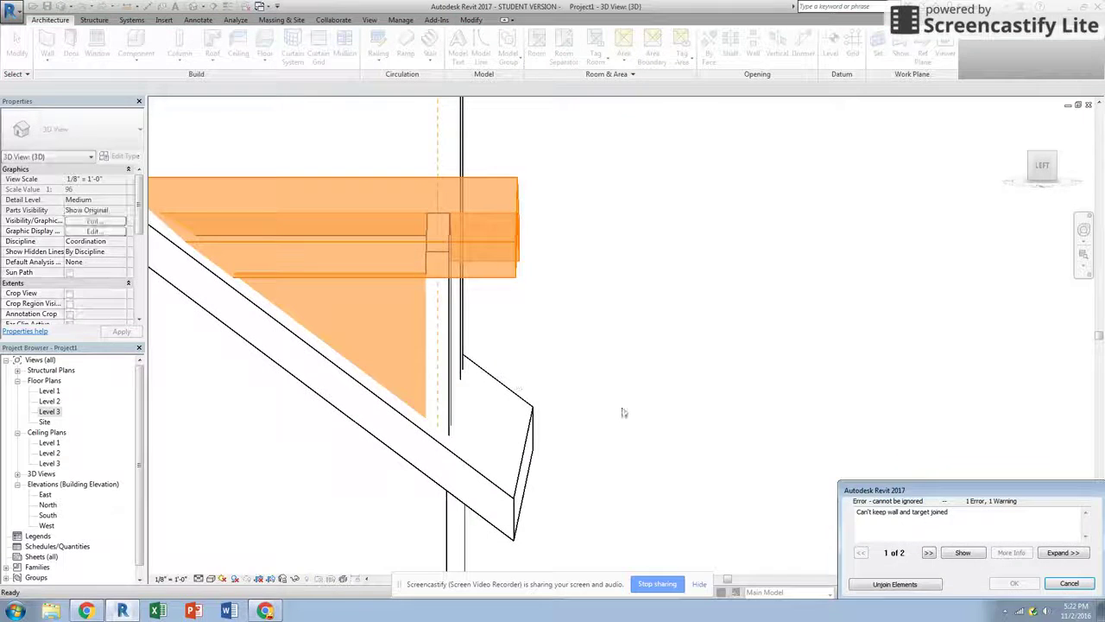
{"action": "left_click", "coordinate": [890, 584]}
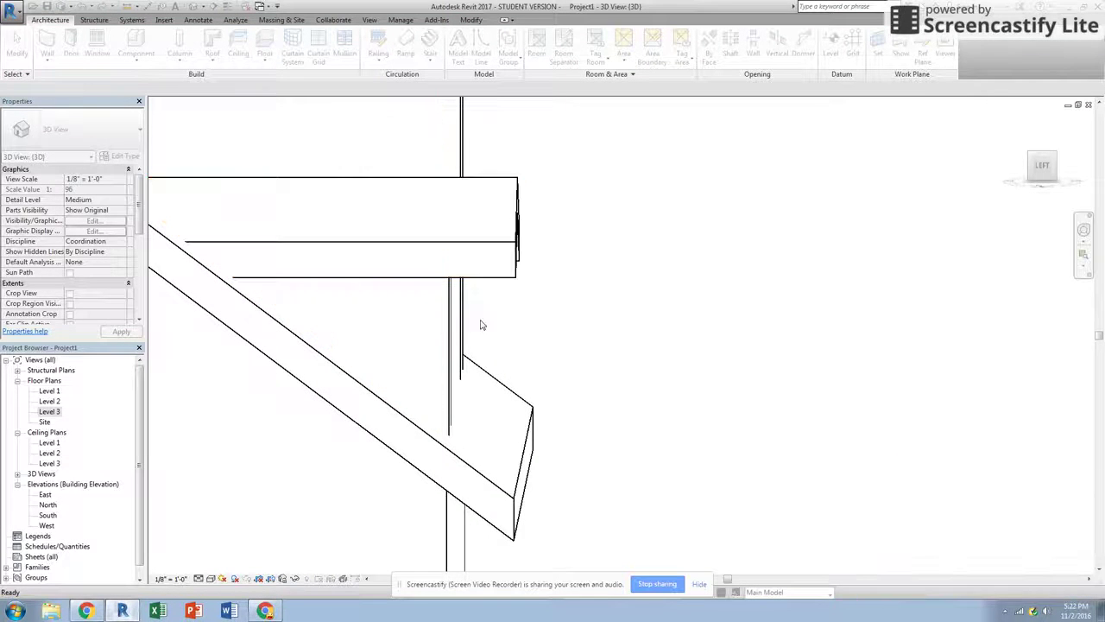
{"action": "middle_click_drag", "start_coordinate": [604, 380], "coordinate": [405, 270], "text": "shift"}
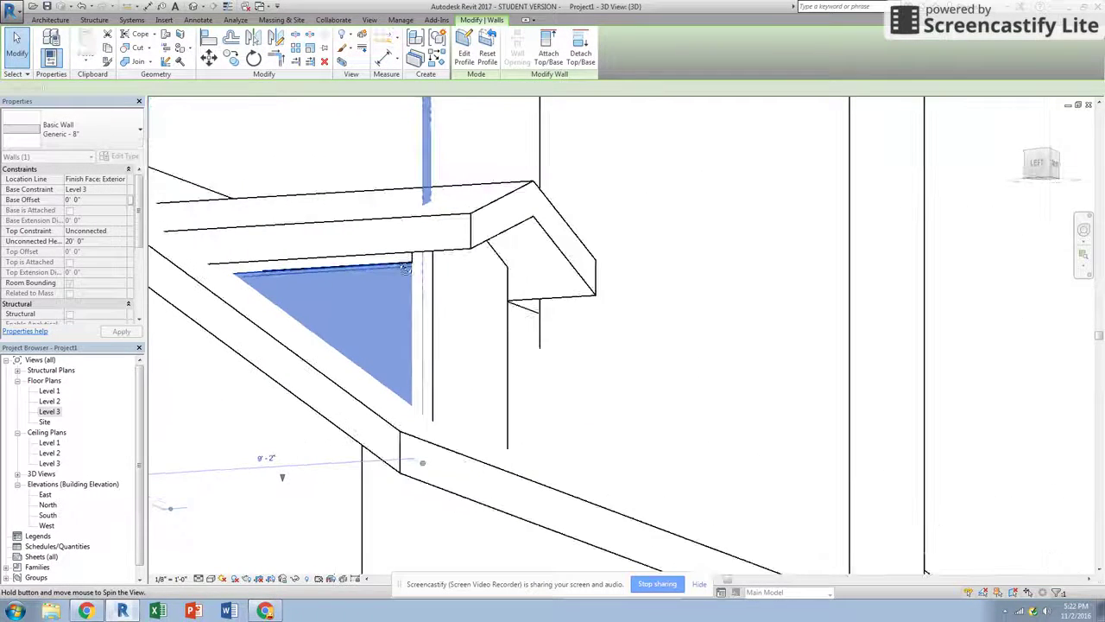
View the East, North, South and West elevations to check the triangular side wall.
{"action": "scroll", "coordinate": [393, 263], "scroll_direction": "up", "scroll_amount": 3}
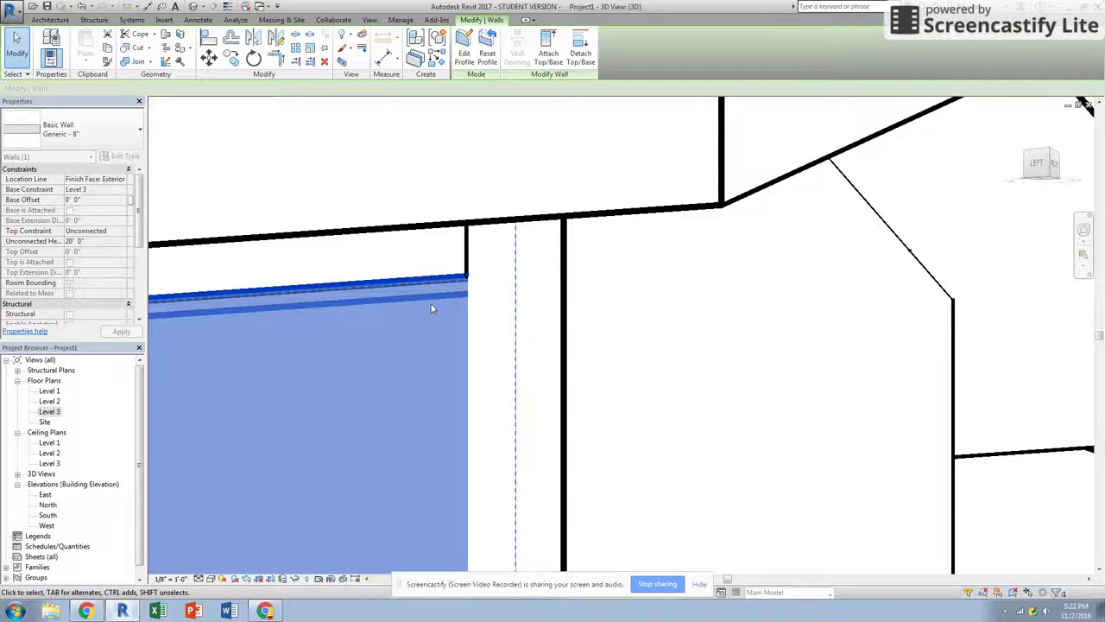
{"action": "scroll", "coordinate": [435, 312], "scroll_direction": "down", "scroll_amount": 2}
{"action": "double_click", "coordinate": [46, 496]}
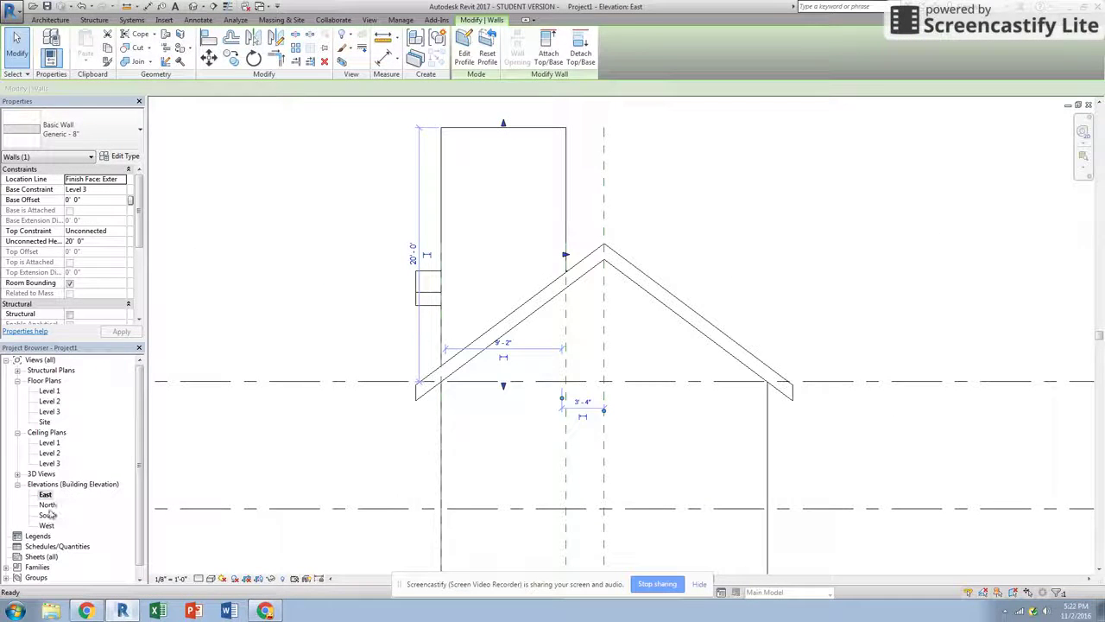
{"action": "double_click", "coordinate": [48, 505]}
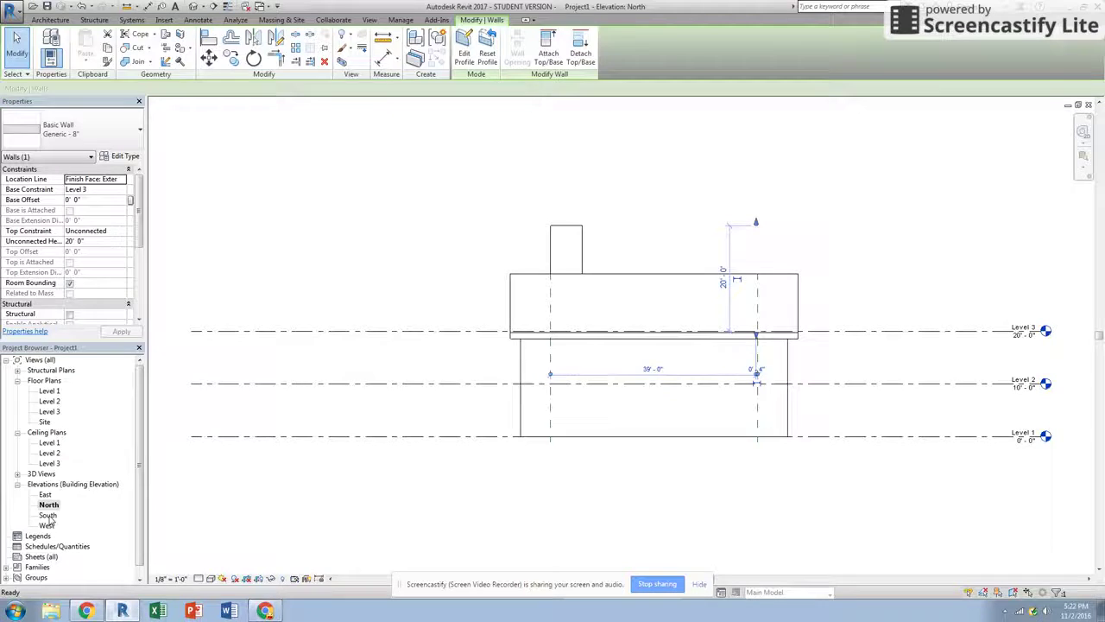
{"action": "double_click", "coordinate": [48, 515]}
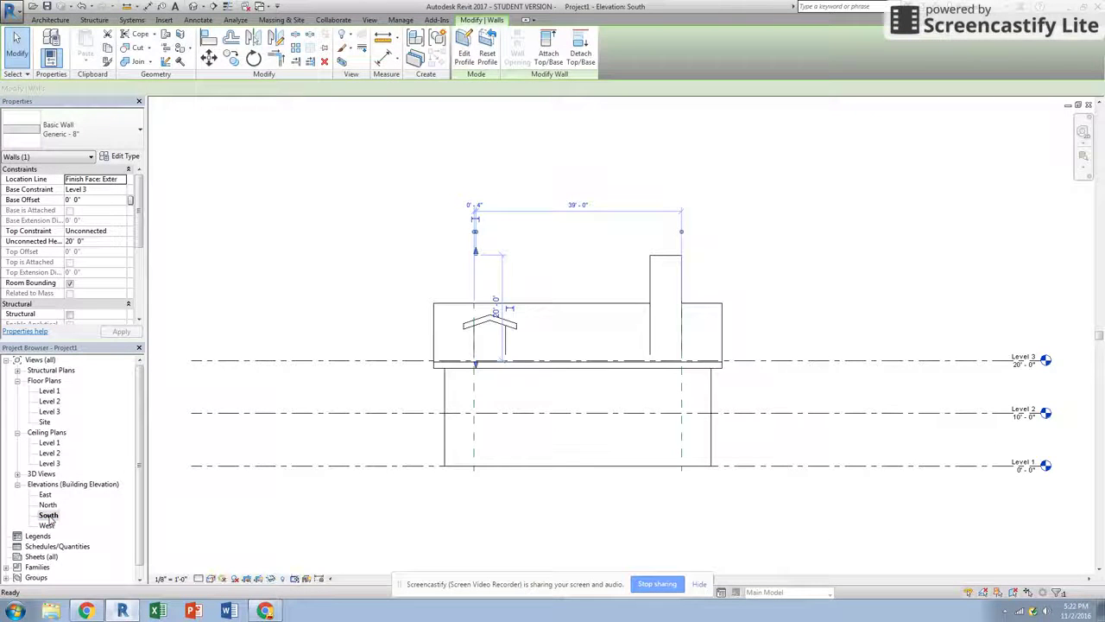
{"action": "double_click", "coordinate": [46, 526]}
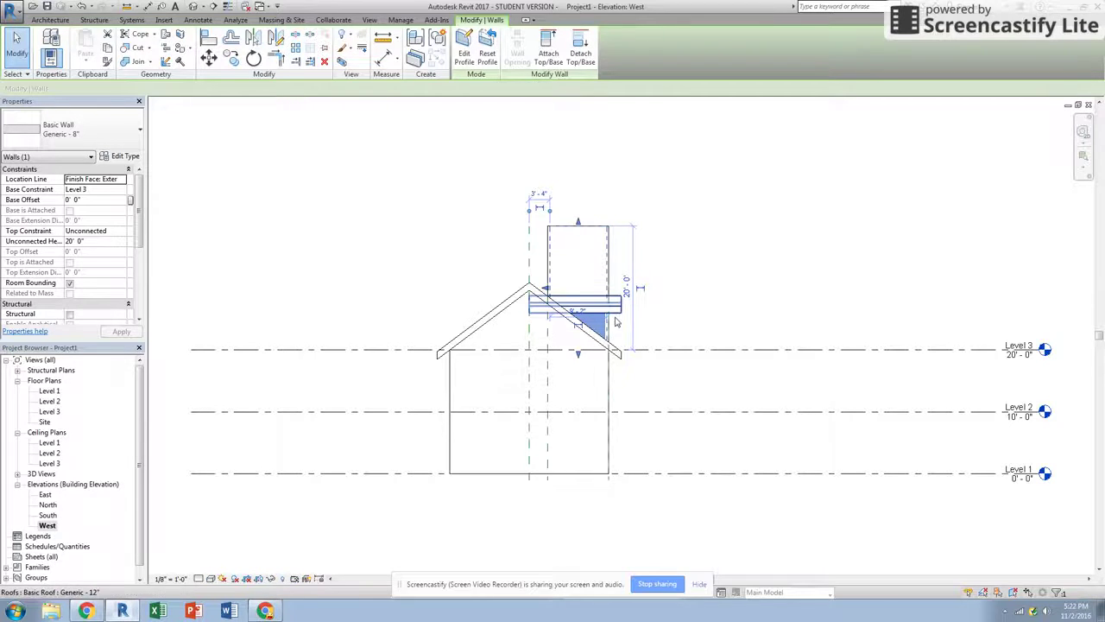
Centre the dormer in the West elevation, try the RP shortcut, cancel it and select the dormer roof.
{"action": "scroll", "coordinate": [609, 324], "scroll_direction": "up", "scroll_amount": 6}
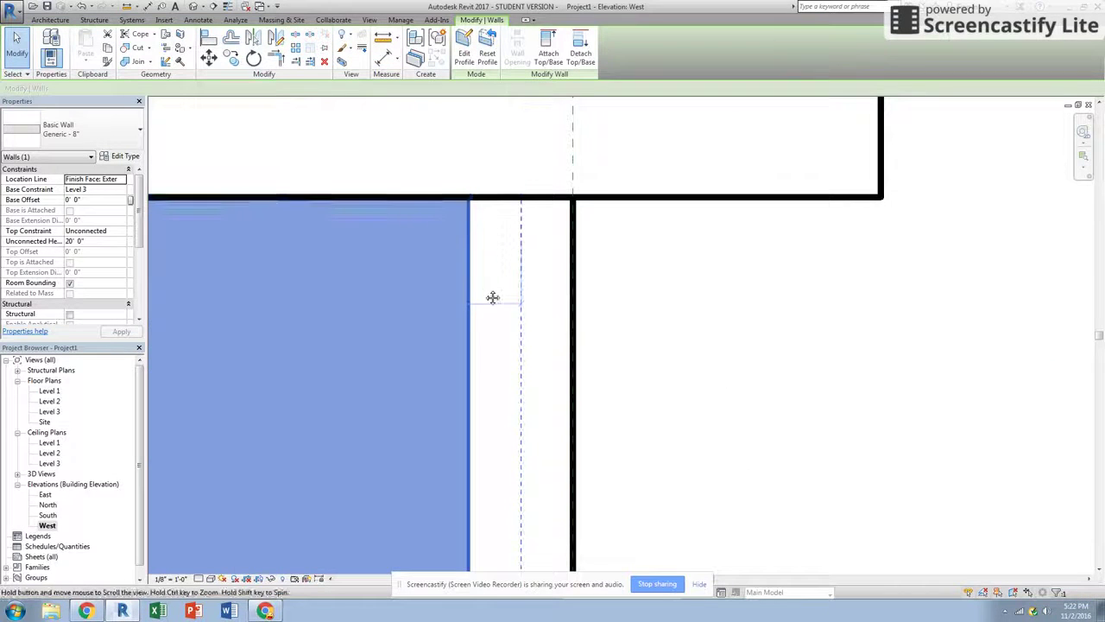
{"action": "scroll", "coordinate": [464, 326], "scroll_direction": "down", "scroll_amount": 3}
{"action": "middle_click_drag", "start_coordinate": [600, 358], "coordinate": [729, 387]}
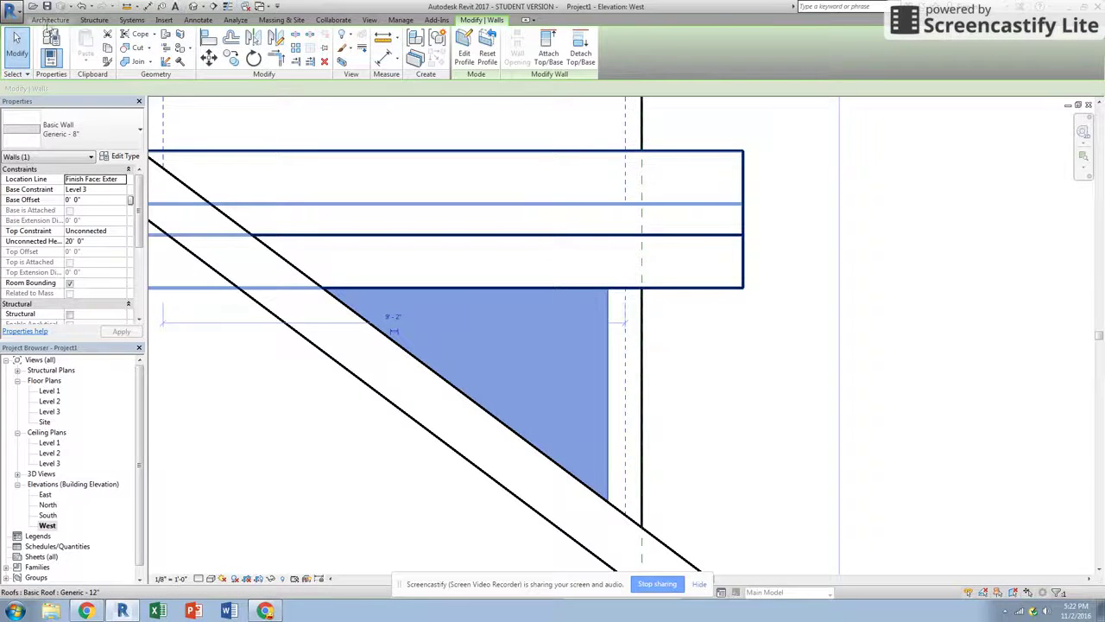
{"action": "left_click", "coordinate": [49, 20]}
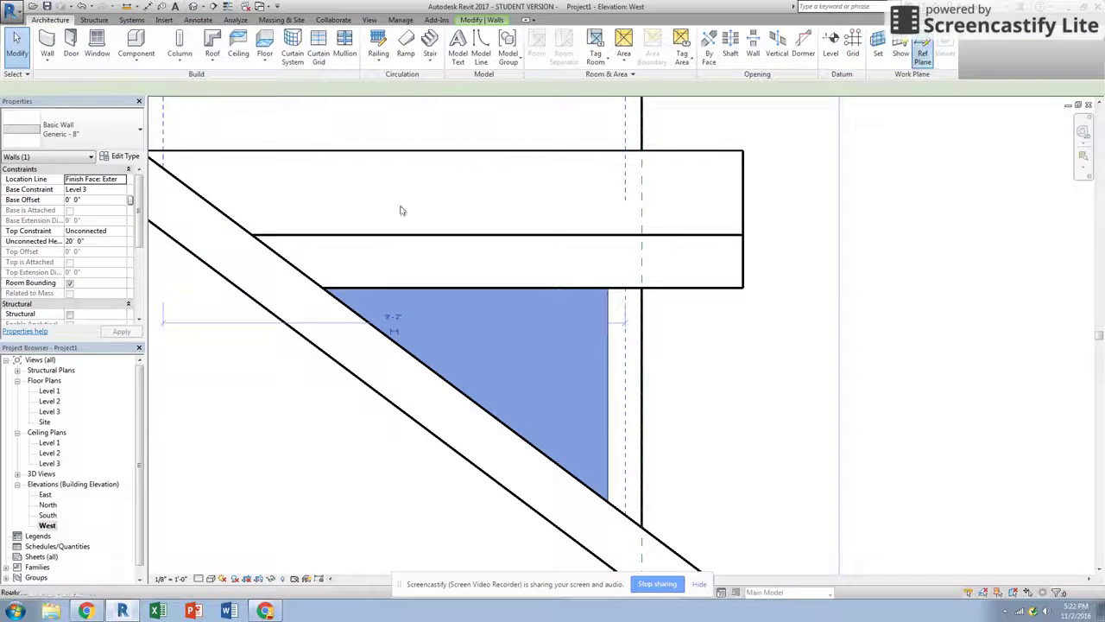
{"action": "key", "text": "r"}
{"action": "key", "text": "p"}
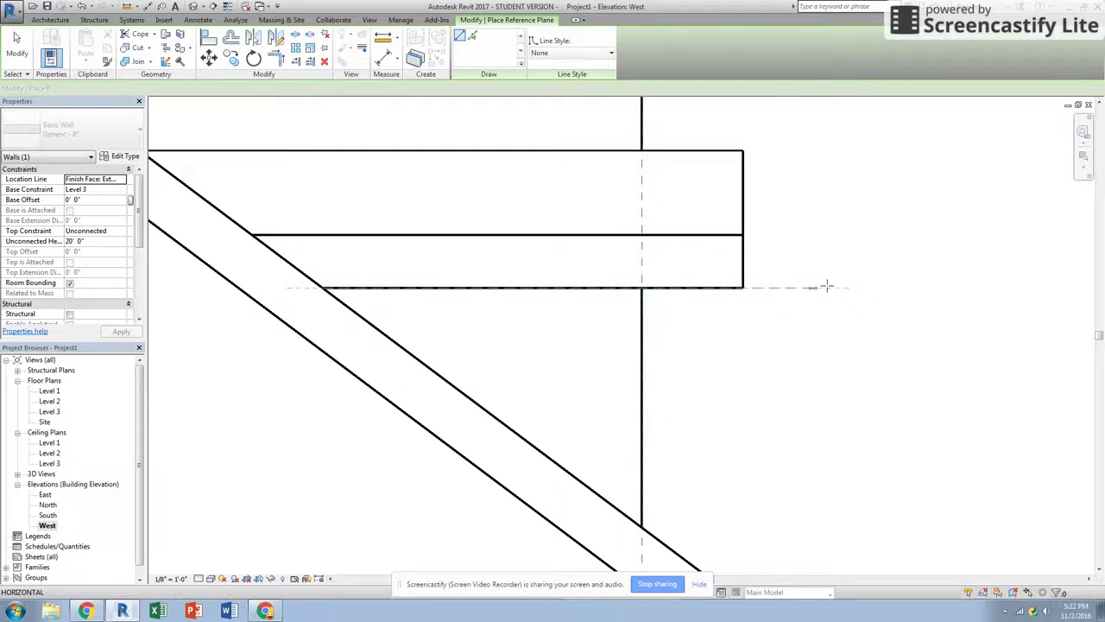
{"action": "key", "text": "Escape"}
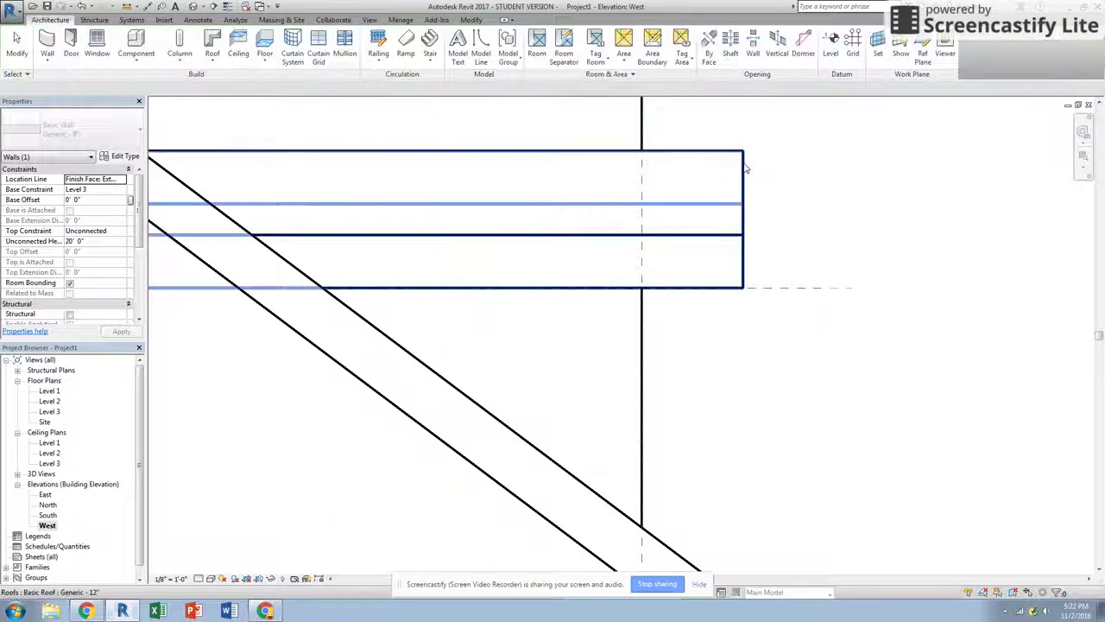
{"action": "left_click", "coordinate": [747, 170]}
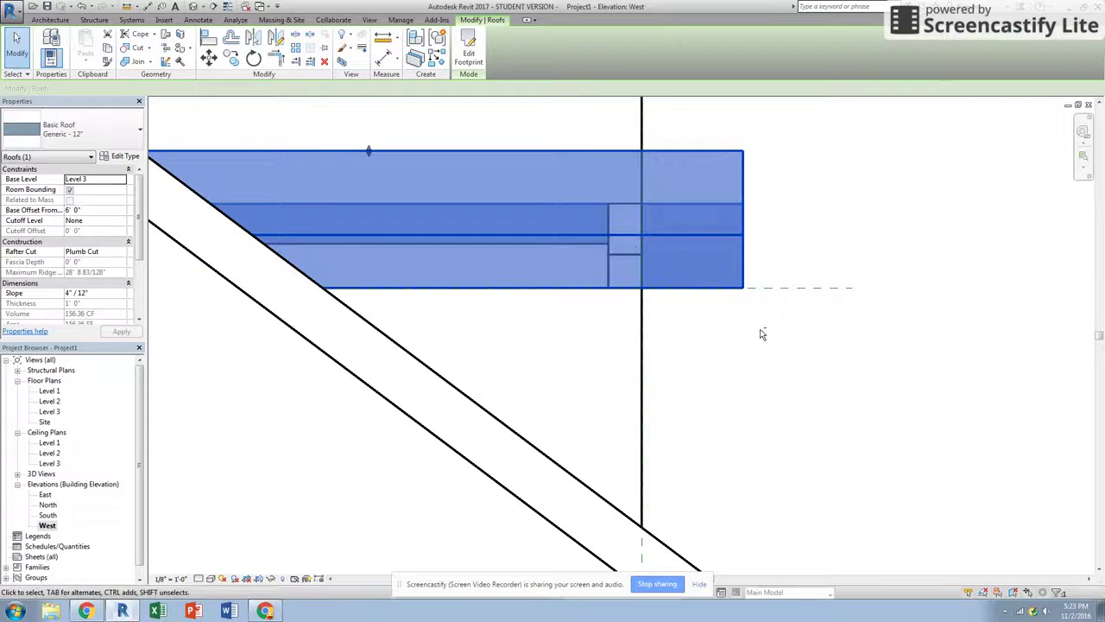
Draw a horizontal reference plane rightward from the dormer roof's middle edge, dismissing the save reminder.
{"action": "middle_click_drag", "start_coordinate": [614, 256], "coordinate": [556, 245]}
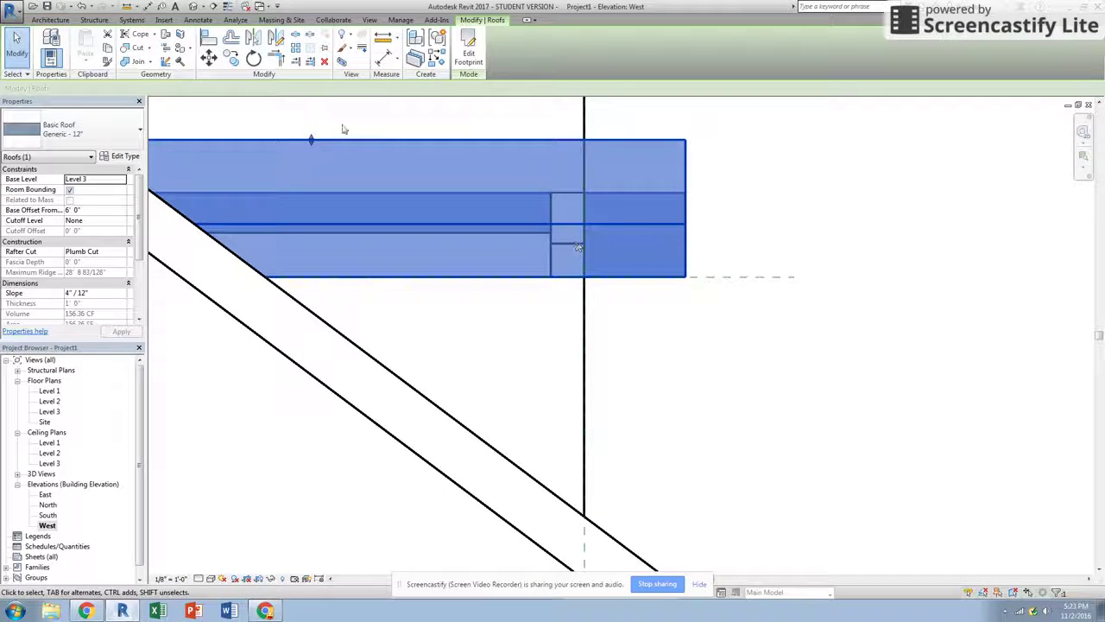
{"action": "left_click", "coordinate": [49, 20]}
{"action": "left_click", "coordinate": [922, 50]}
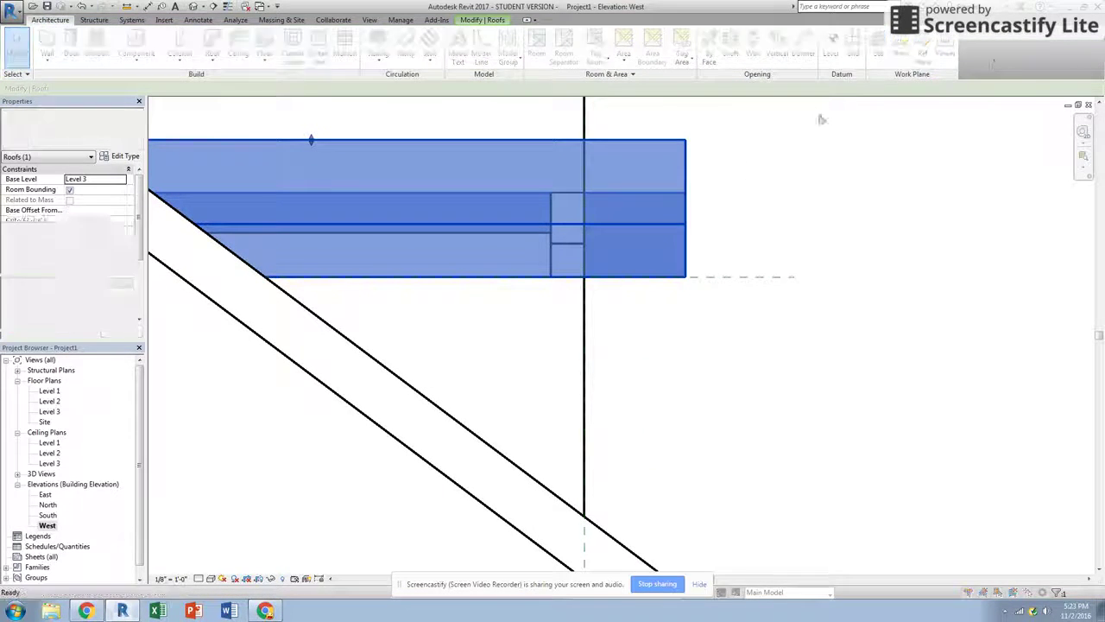
{"action": "left_click", "coordinate": [524, 276]}
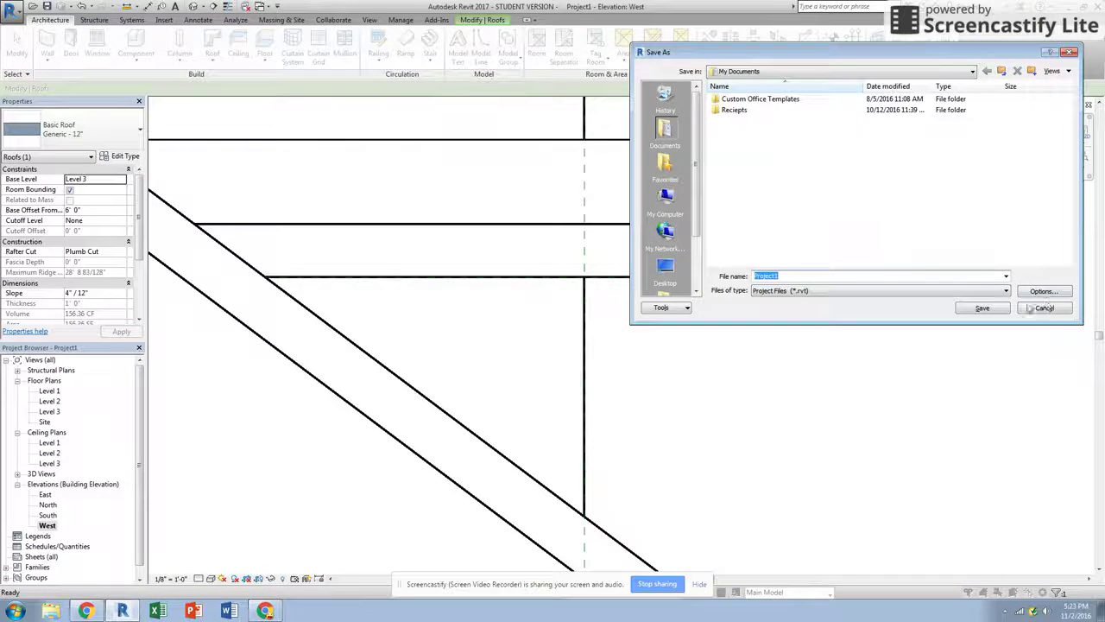
{"action": "left_click", "coordinate": [1043, 308]}
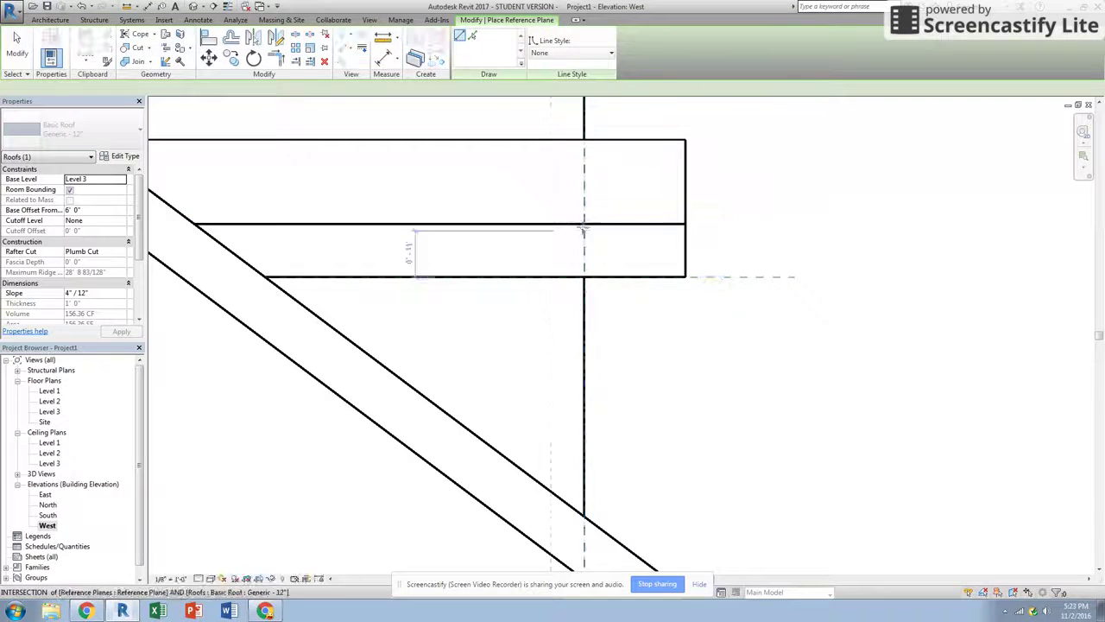
{"action": "left_click", "coordinate": [686, 225]}
{"action": "left_click", "coordinate": [931, 225]}
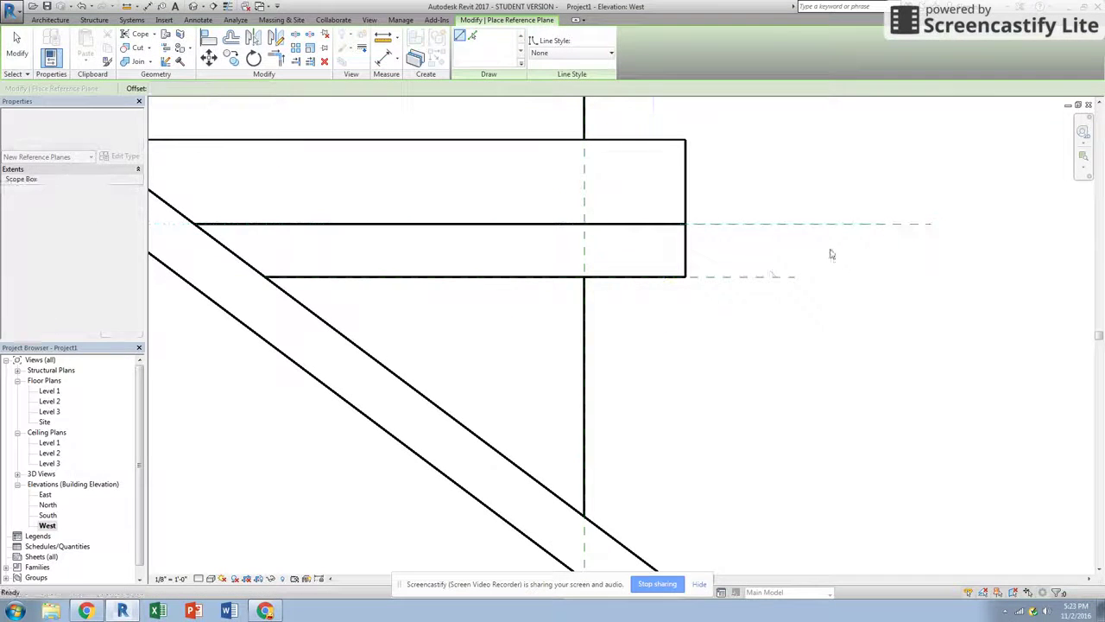
{"action": "left_click", "coordinate": [793, 277]}
{"action": "key", "text": "Escape"}
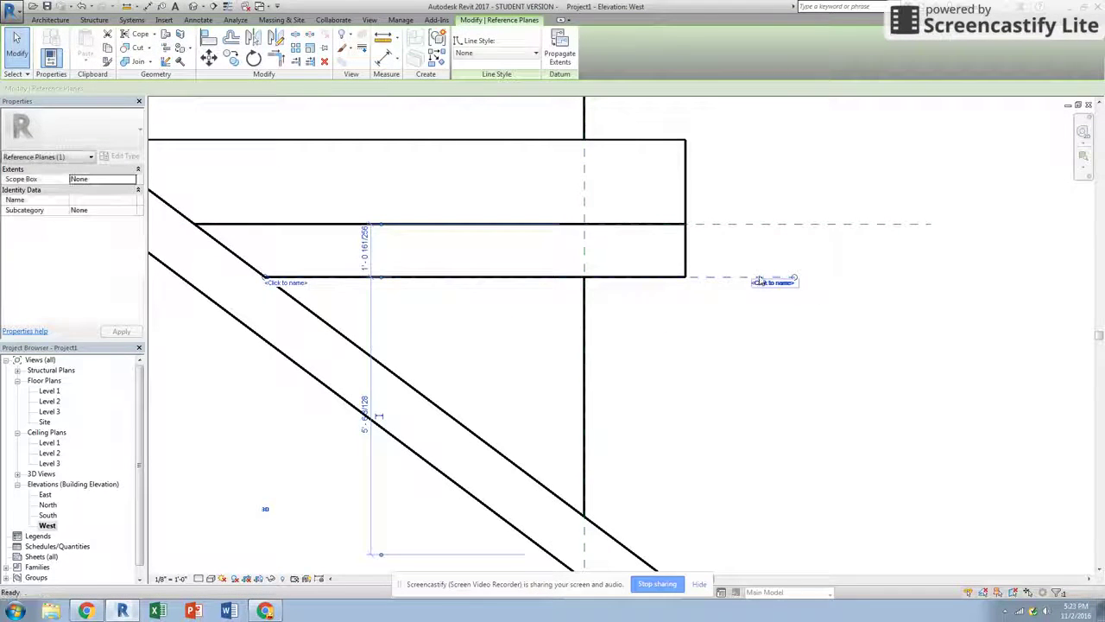
{"action": "key", "text": "Escape"}
{"action": "left_click", "coordinate": [505, 139]}
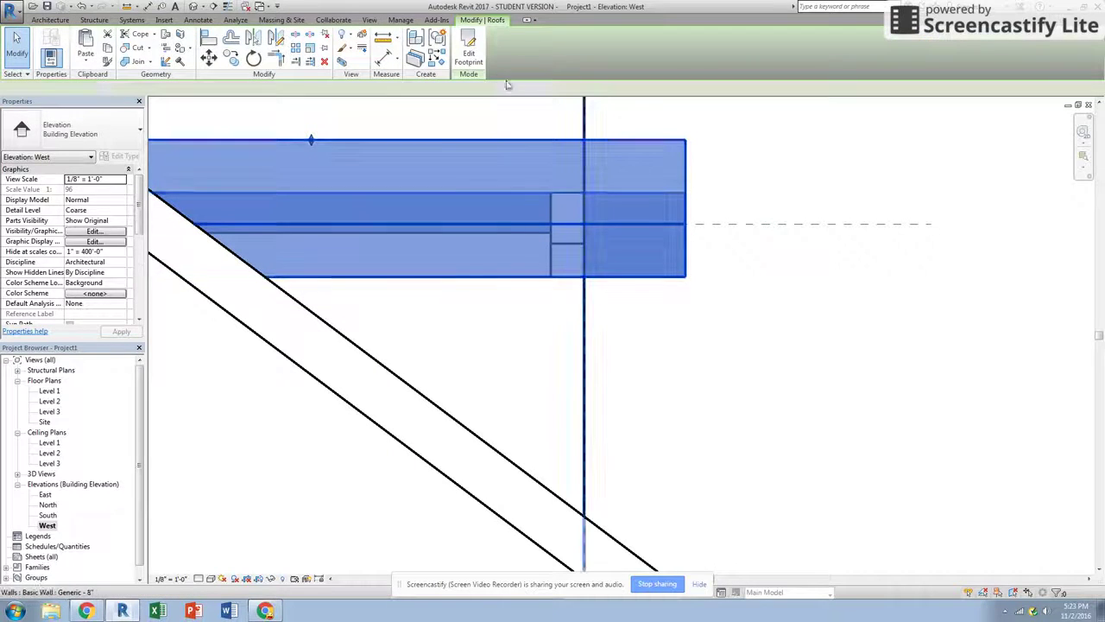
Hide the dormer roof in the West elevation.
{"action": "right_click", "coordinate": [654, 172]}
{"action": "mouse_move", "coordinate": [701, 226]}
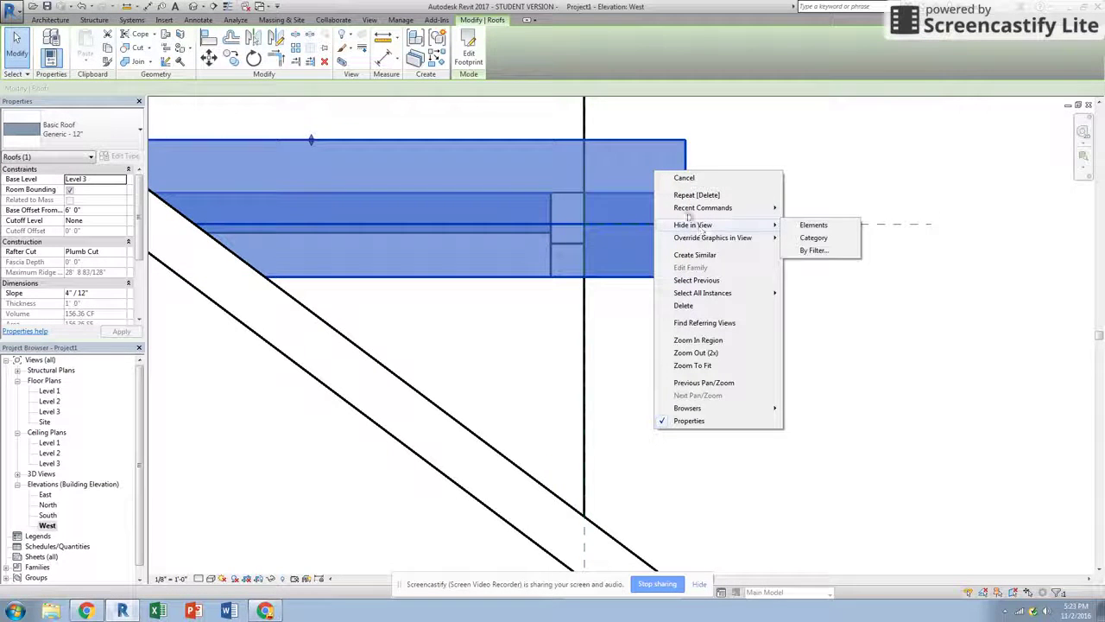
{"action": "mouse_move", "coordinate": [740, 227]}
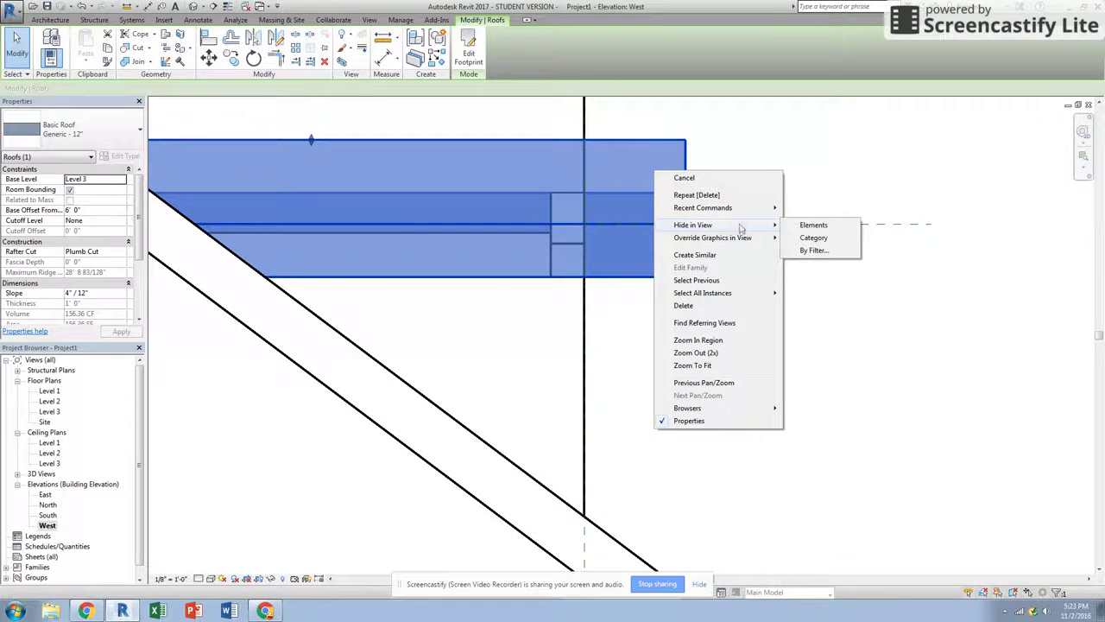
{"action": "left_click", "coordinate": [814, 226]}
Move the new reference plane down to the dormer side wall's top corner, then select the side wall.
{"action": "left_click", "coordinate": [645, 225]}
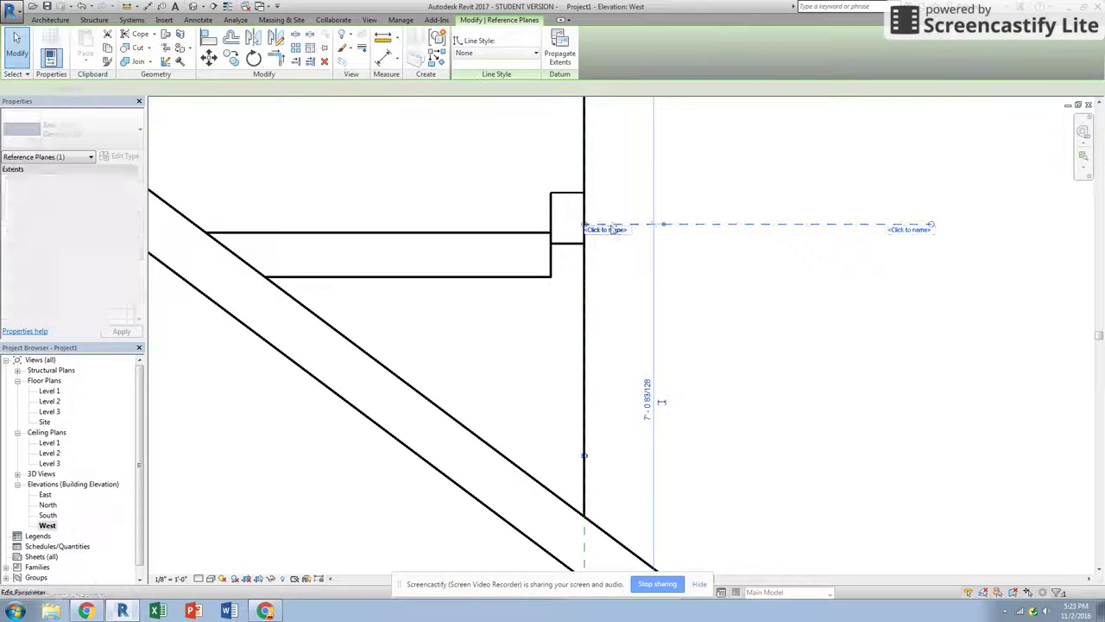
{"action": "left_click", "coordinate": [208, 59]}
{"action": "left_click", "coordinate": [586, 227]}
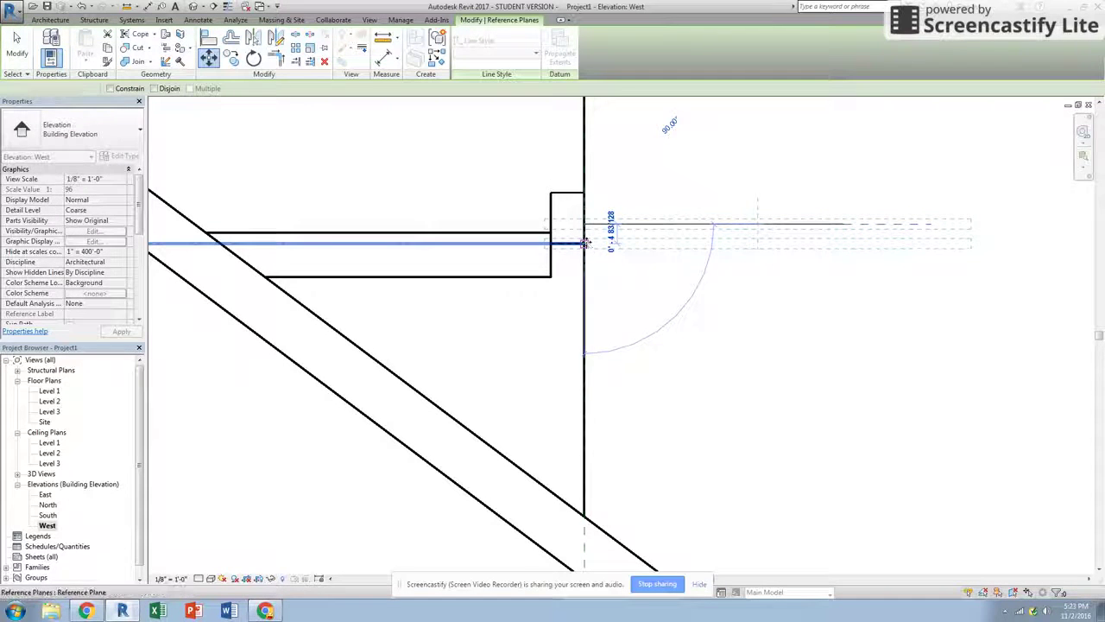
{"action": "left_click", "coordinate": [585, 243]}
{"action": "key", "text": "Escape"}
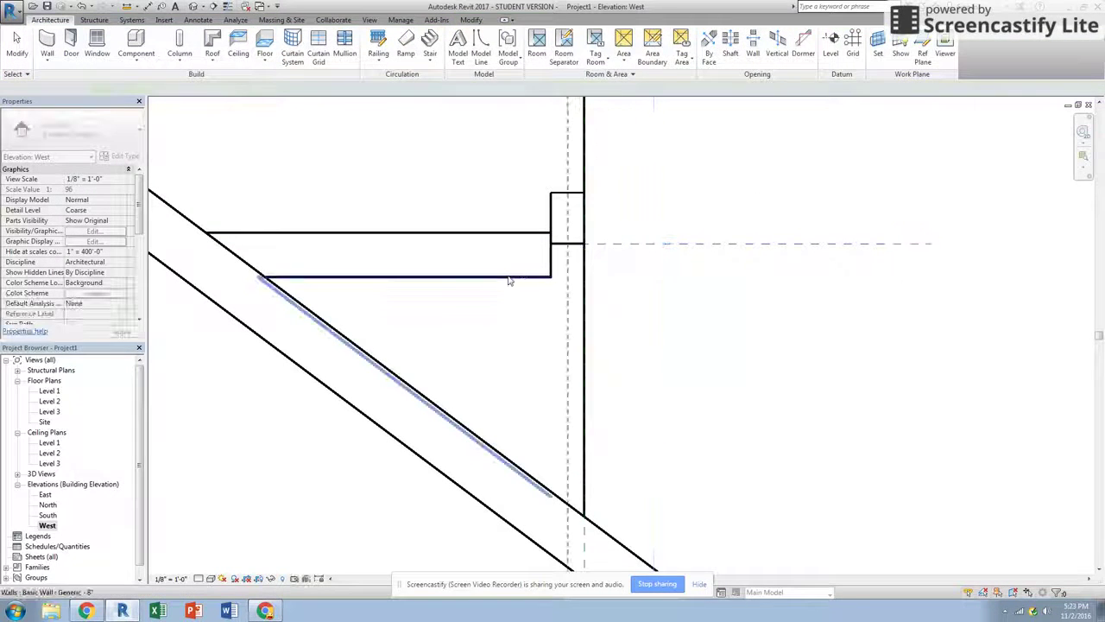
{"action": "left_click", "coordinate": [511, 278]}
Edit the side wall's profile and stretch its right vertical edge up to the reference plane.
{"action": "left_click", "coordinate": [465, 52]}
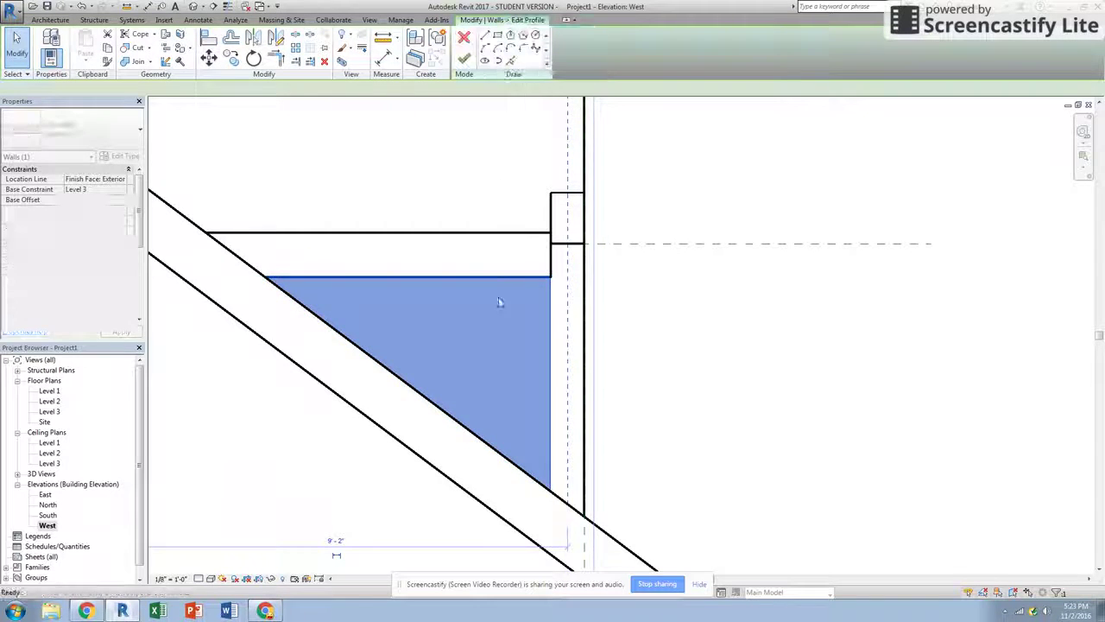
{"action": "left_click", "coordinate": [567, 297]}
{"action": "left_click_drag", "start_coordinate": [568, 275], "coordinate": [569, 245]}
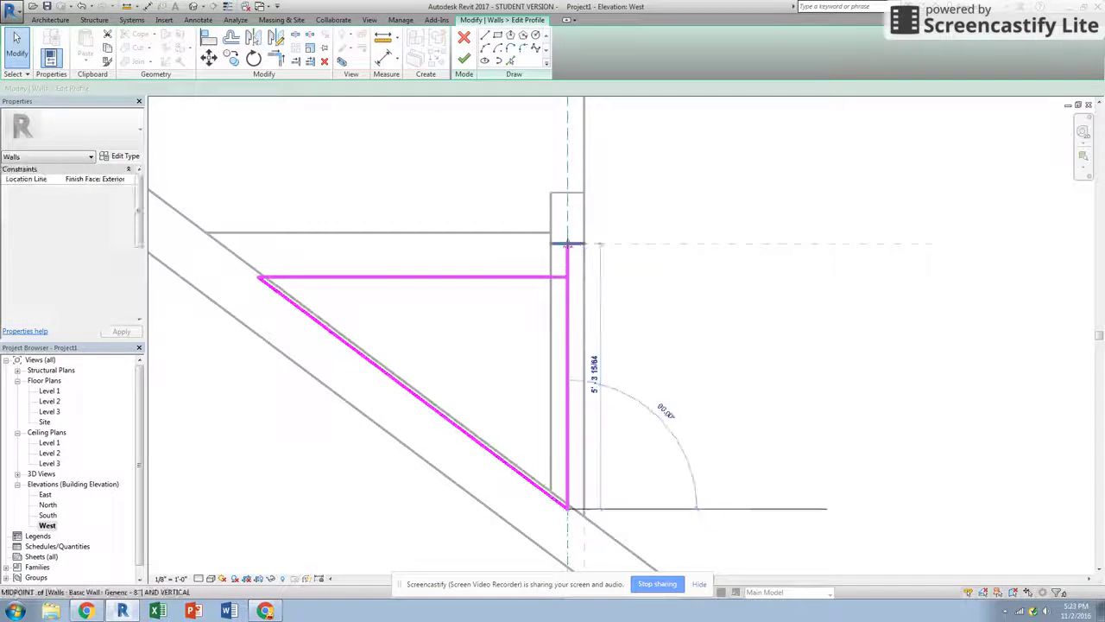
Move the profile's top edge onto the reference plane and finish the profile edit.
{"action": "left_click", "coordinate": [508, 282]}
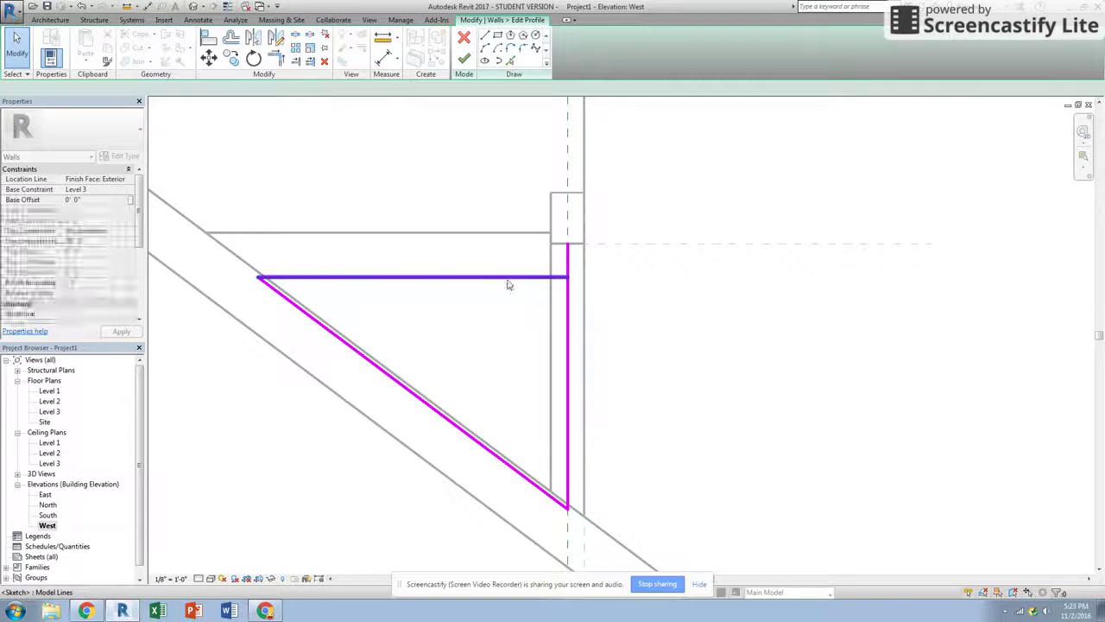
{"action": "key", "text": "m"}
{"action": "key", "text": "v"}
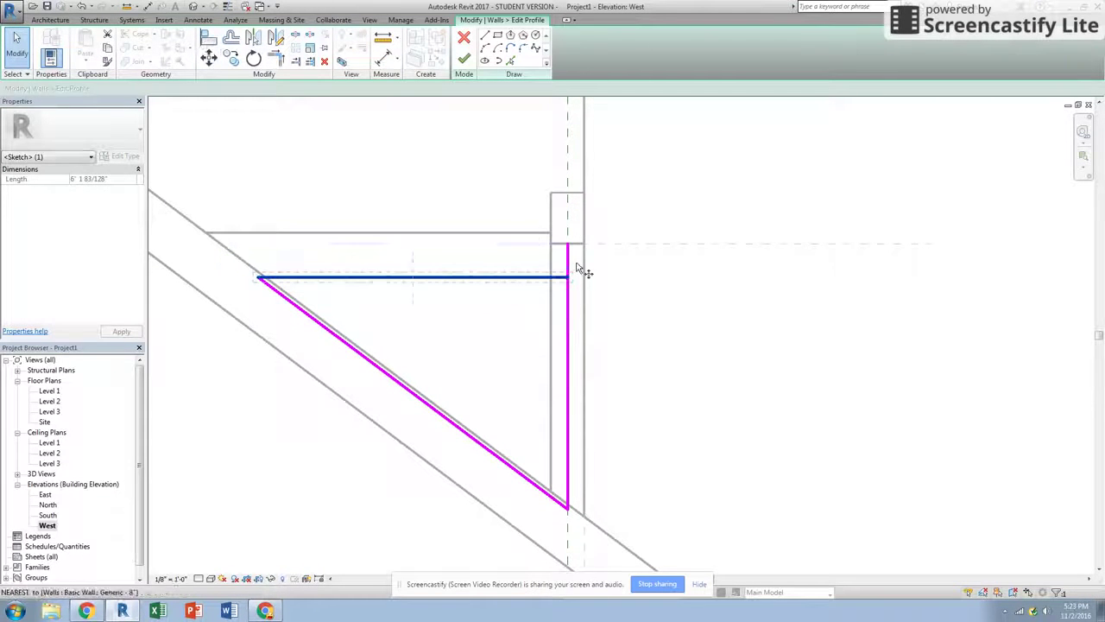
{"action": "left_click", "coordinate": [567, 276]}
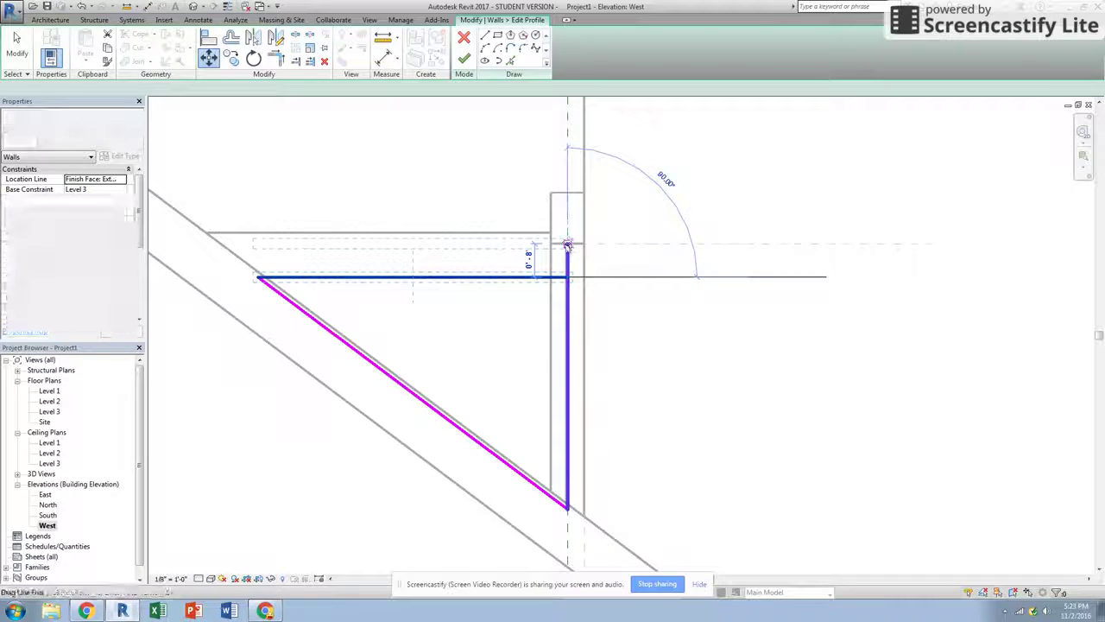
{"action": "left_click", "coordinate": [568, 245]}
{"action": "left_click", "coordinate": [465, 59]}
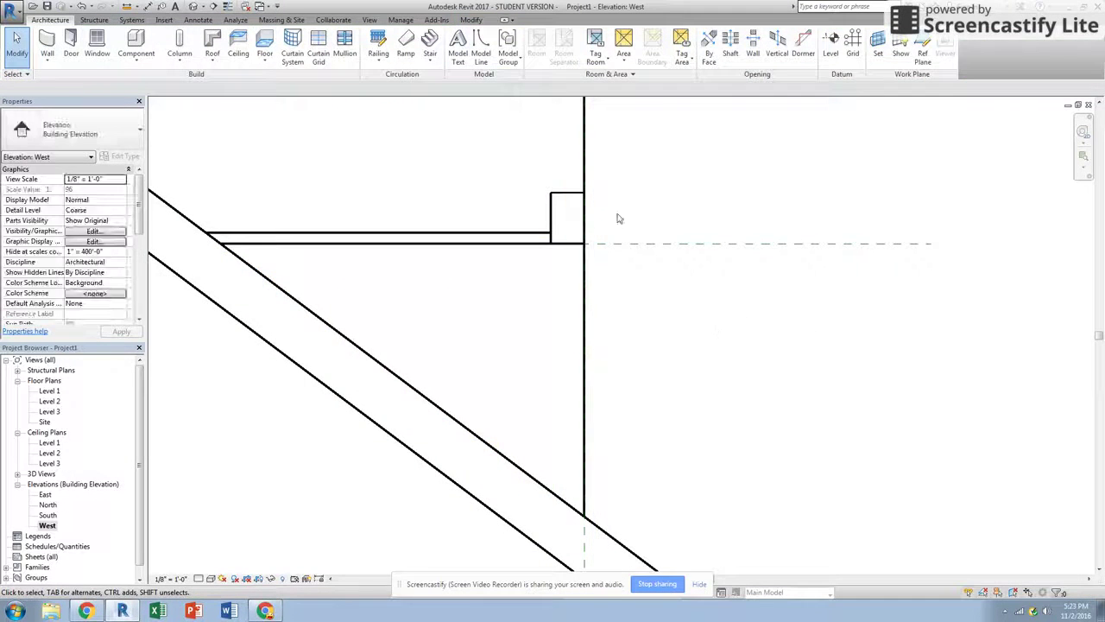
{"action": "scroll", "coordinate": [661, 186], "scroll_direction": "down", "scroll_amount": 2}
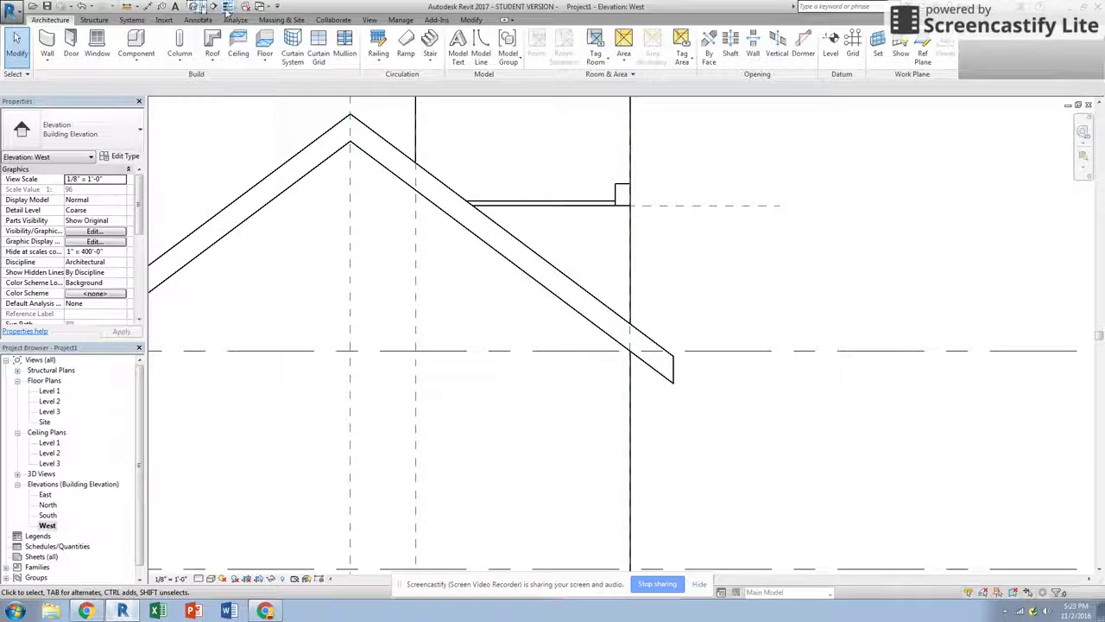
Unhide the hidden dormer roof in the West elevation, then turn Reveal Hidden Elements back off.
{"action": "left_click", "coordinate": [281, 578]}
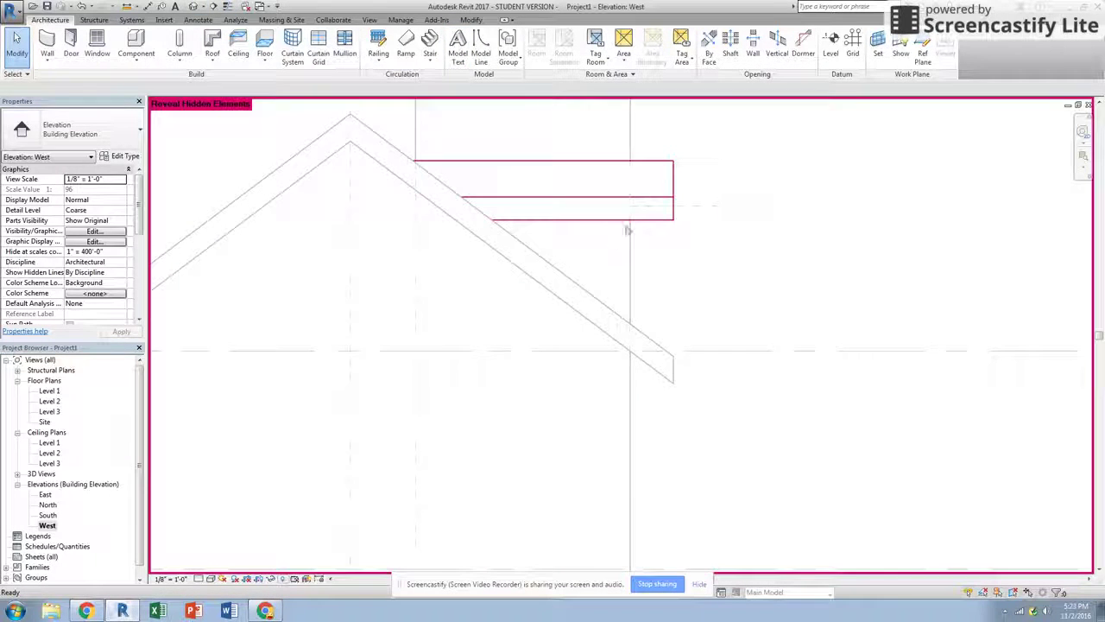
{"action": "left_click", "coordinate": [673, 168]}
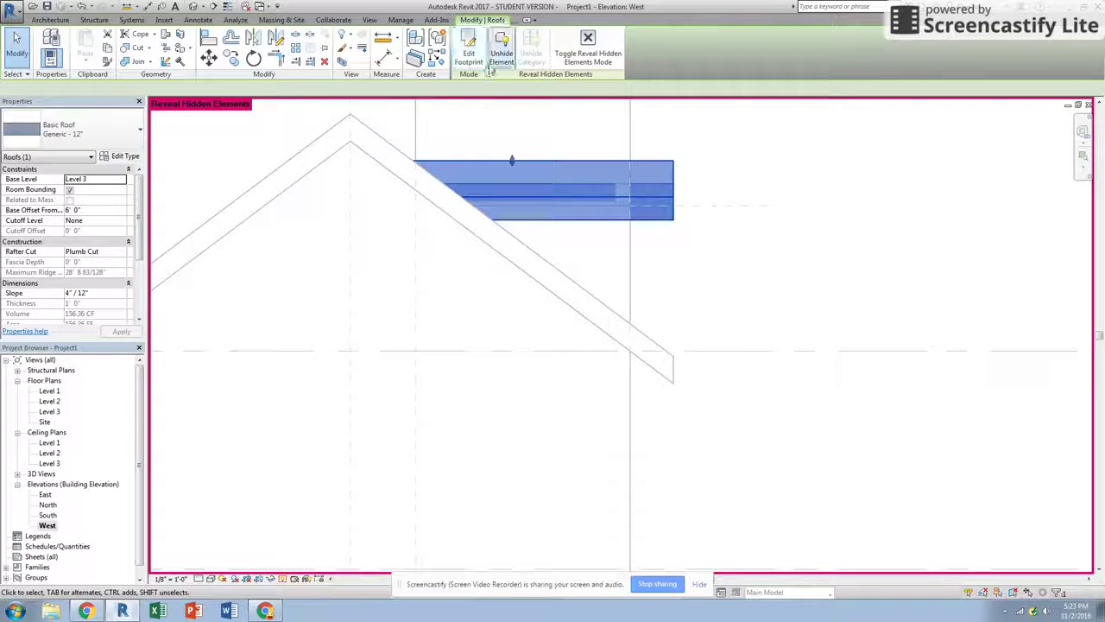
{"action": "right_click", "coordinate": [566, 165]}
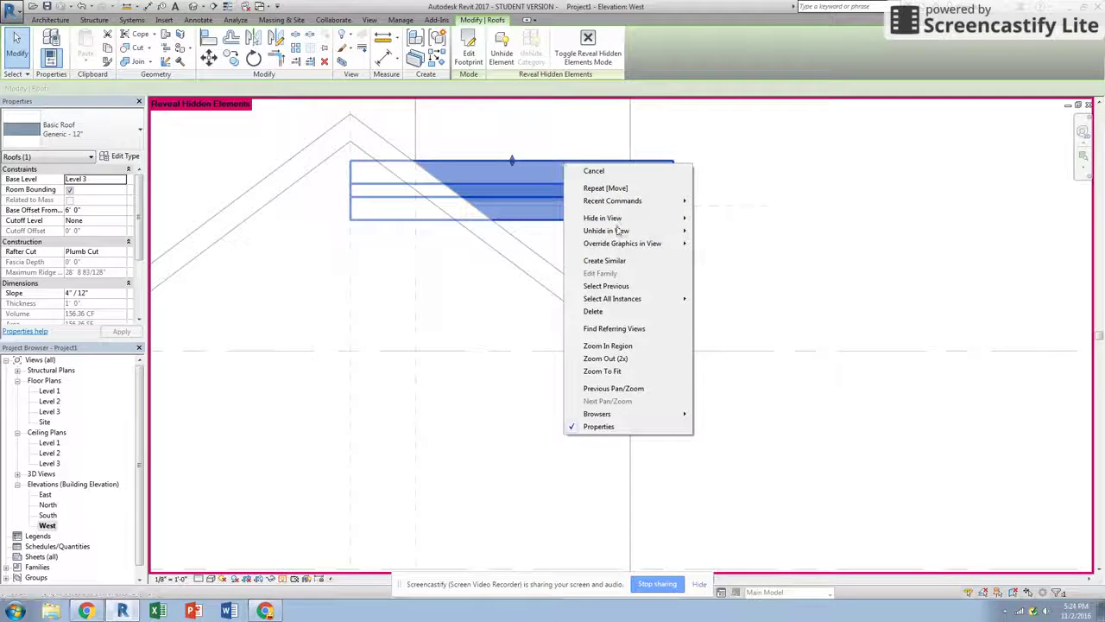
{"action": "mouse_move", "coordinate": [619, 230]}
{"action": "left_click", "coordinate": [725, 230]}
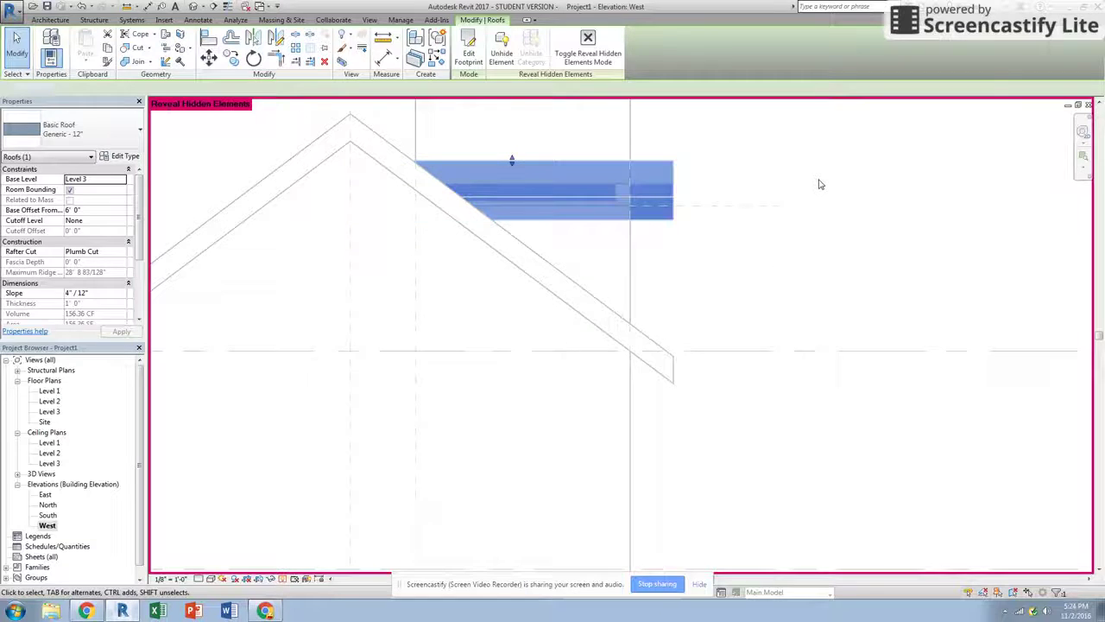
{"action": "left_click", "coordinate": [819, 187]}
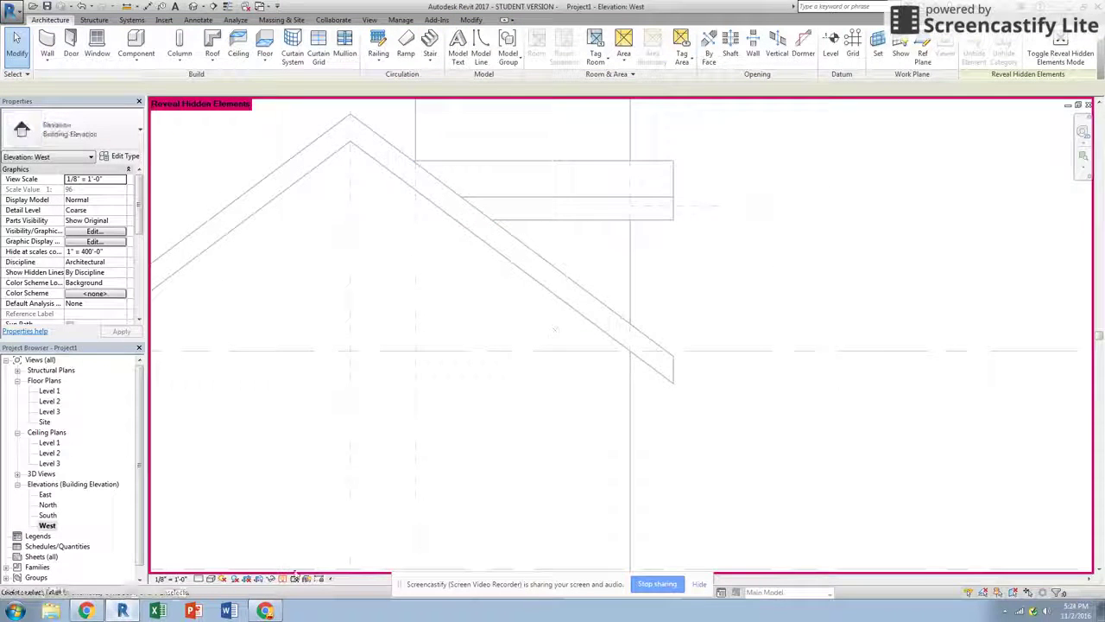
{"action": "left_click", "coordinate": [295, 578]}
{"action": "middle_click_drag", "start_coordinate": [825, 260], "coordinate": [708, 285]}
Switch to the default 3D view and orbit to see the dormer on the main roof.
{"action": "left_click", "coordinate": [193, 6]}
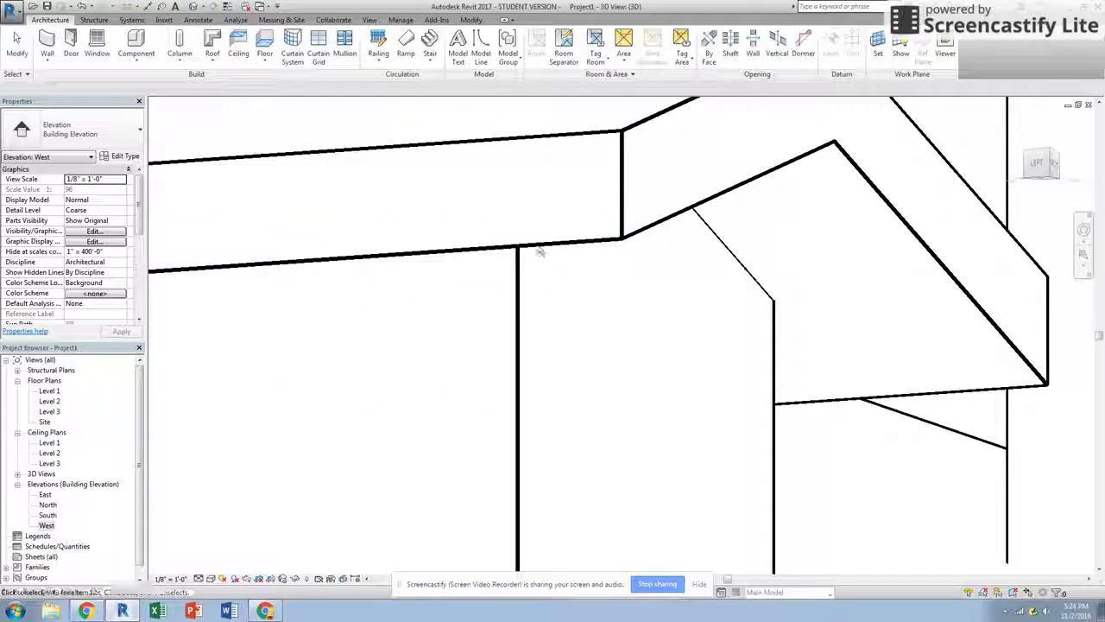
{"action": "middle_click_drag", "start_coordinate": [671, 348], "coordinate": [735, 358], "text": "shift"}
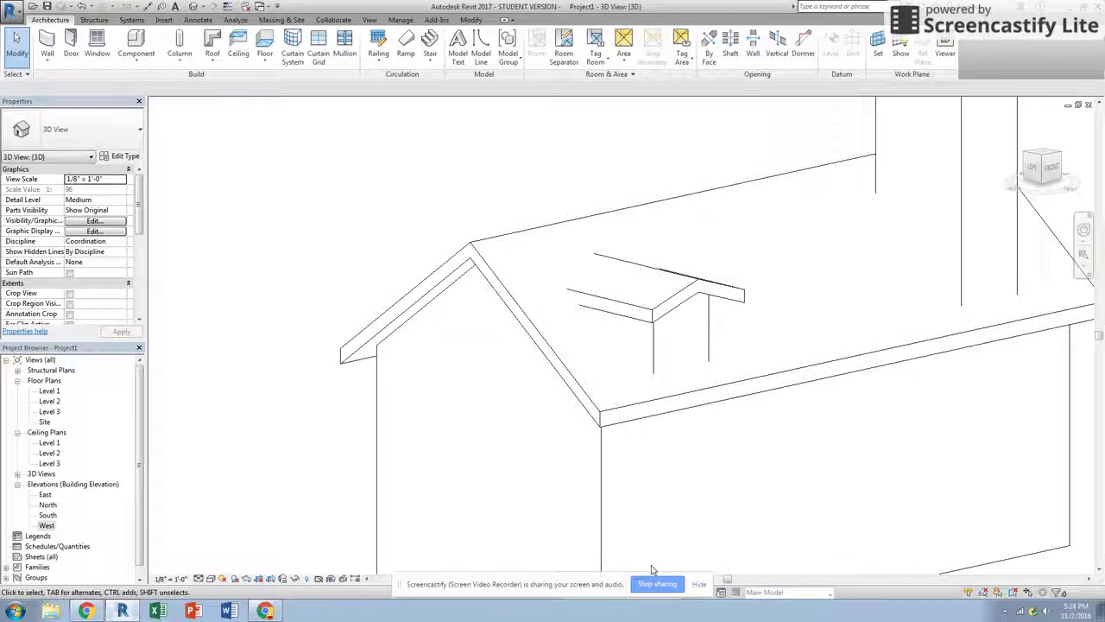